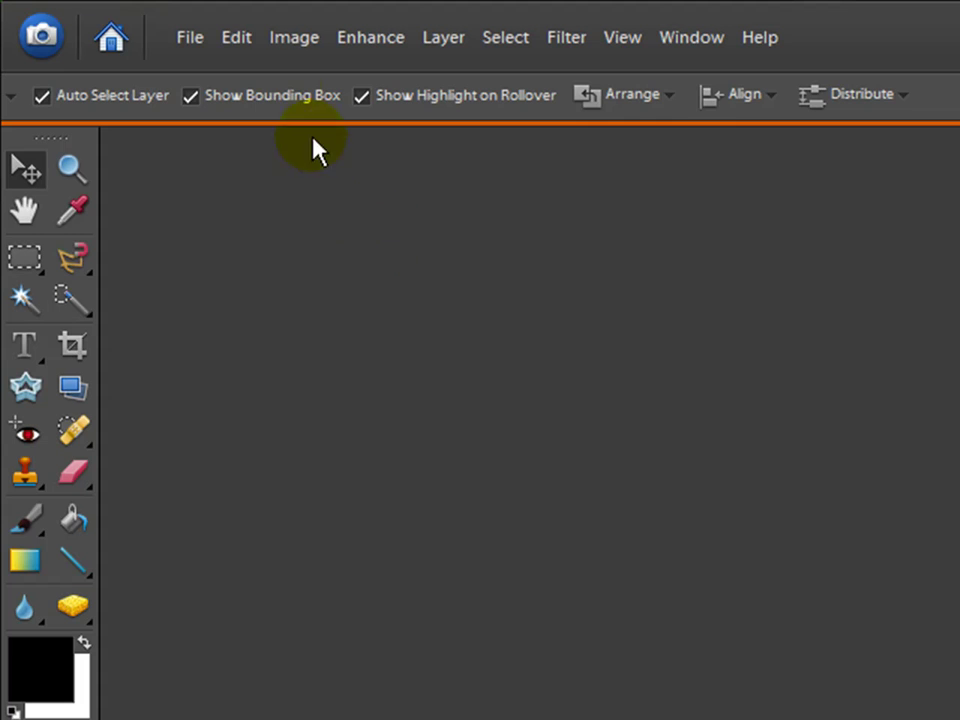
- Open Cupcake Hearts 1, cupcake hearts circle sprinkle, cupcake hearts sent2 - Copy and cupcake hearts sent3 - Copy together from the Desktop
left_click(197, 42)
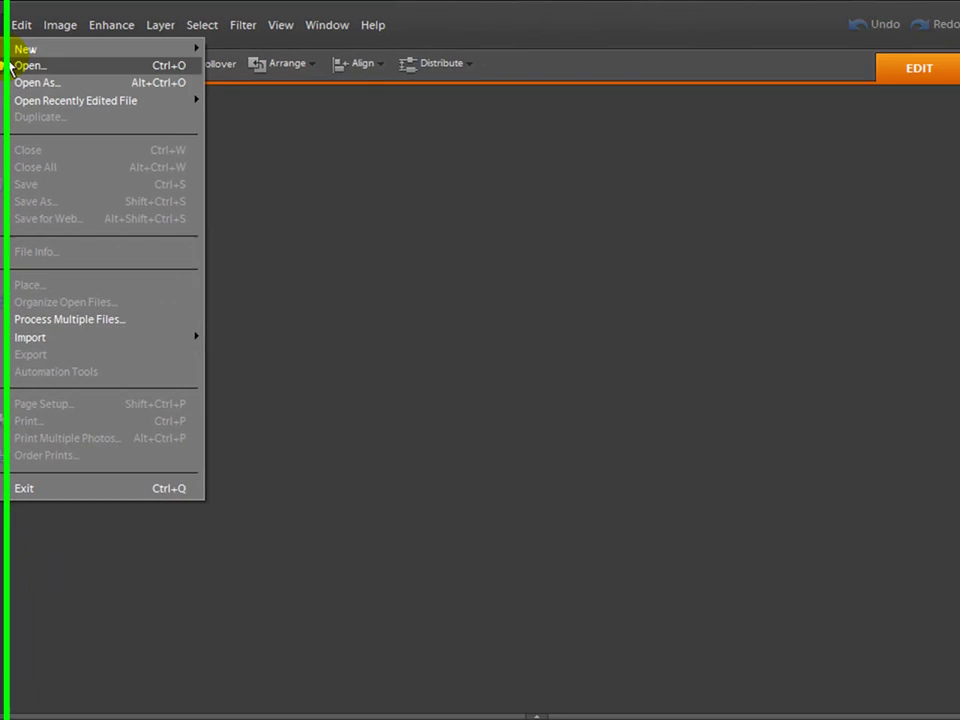
left_click(170, 88)
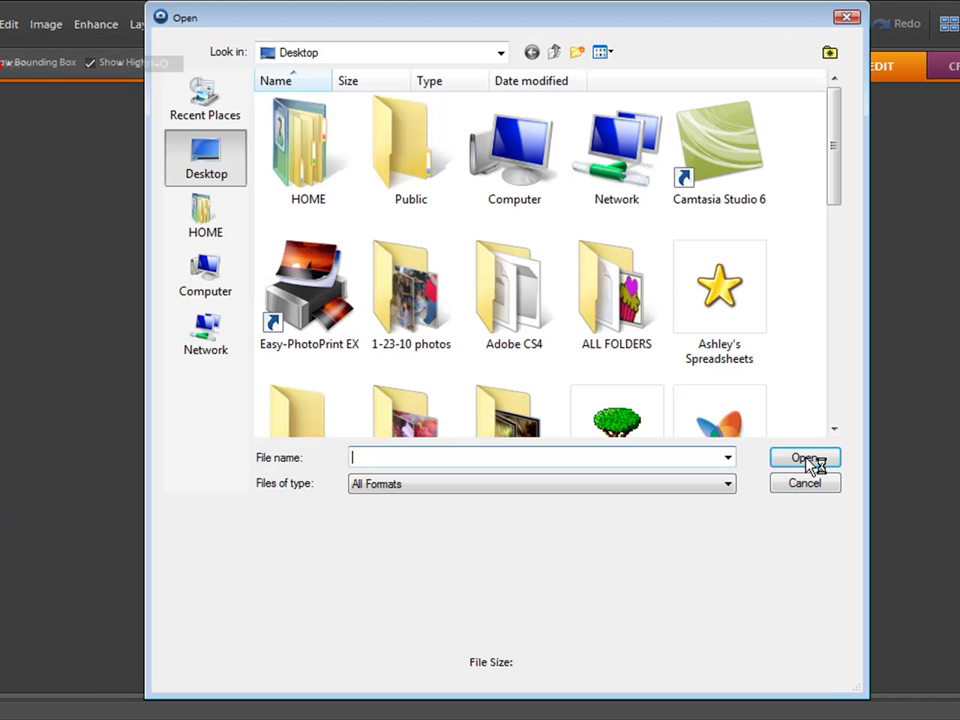
left_click(191, 171)
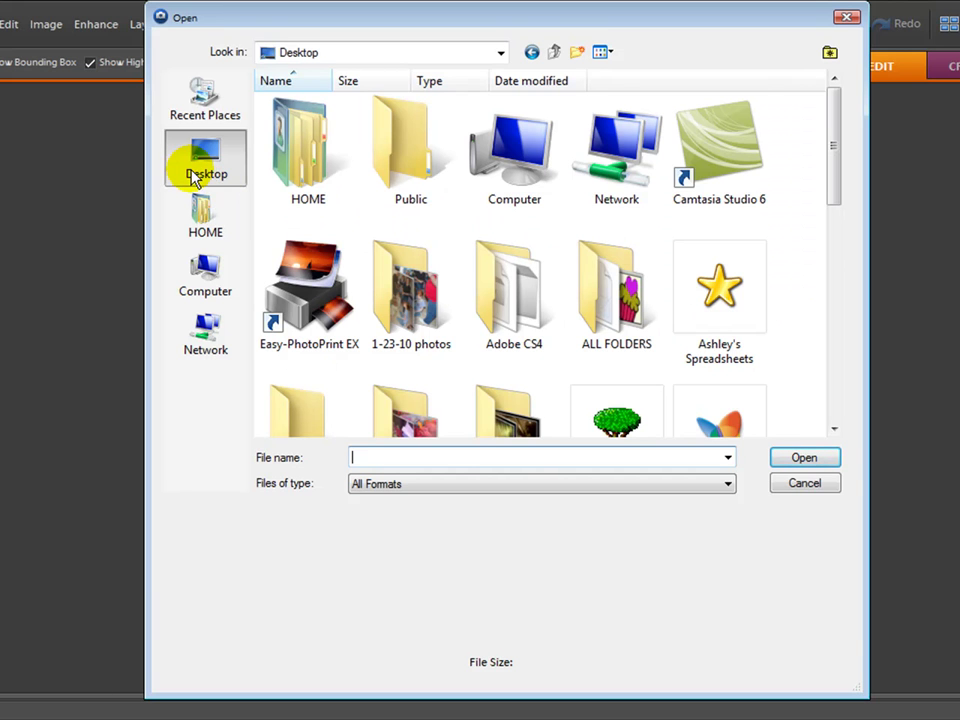
left_click(787, 320)
scroll(787, 322, "down", 5)
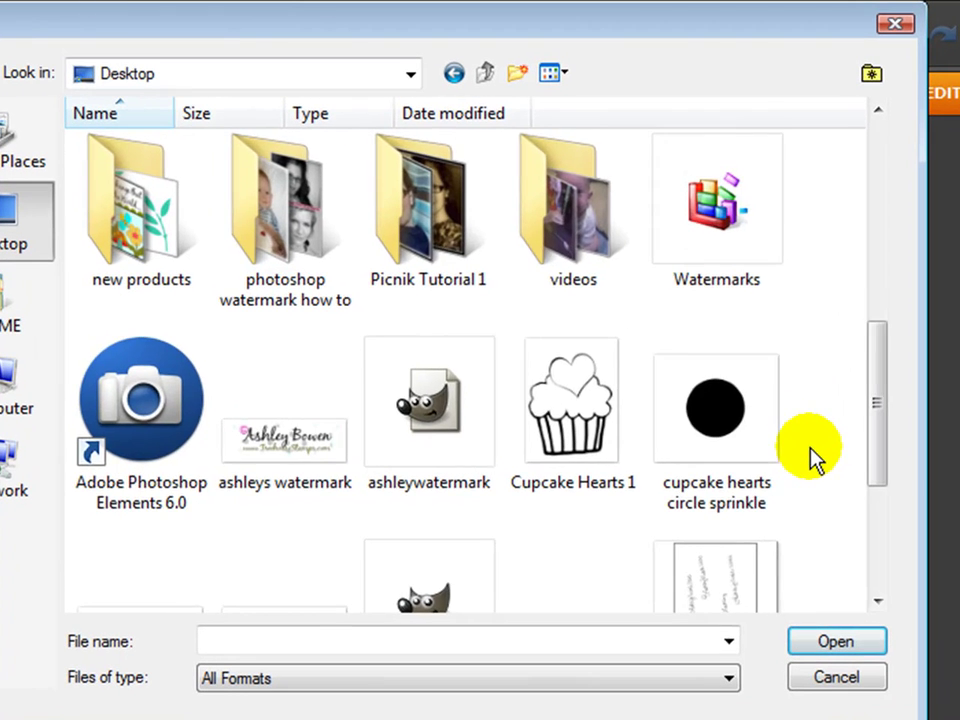
scroll(812, 455, "down", 3)
scroll(812, 455, "up", 3)
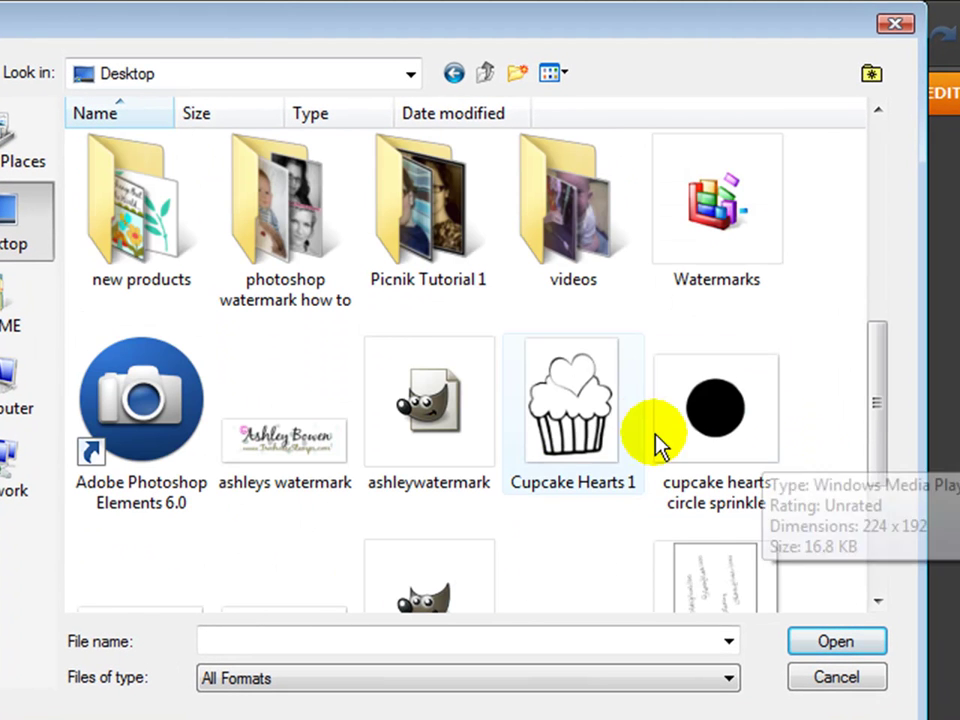
left_click(611, 444)
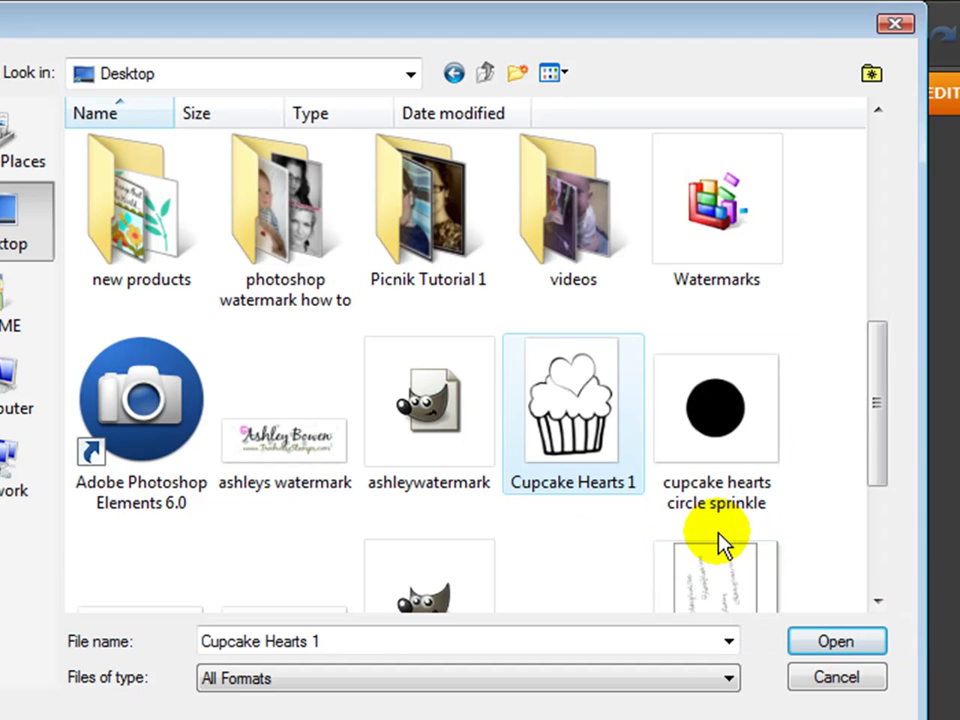
left_click(737, 452, "ctrl")
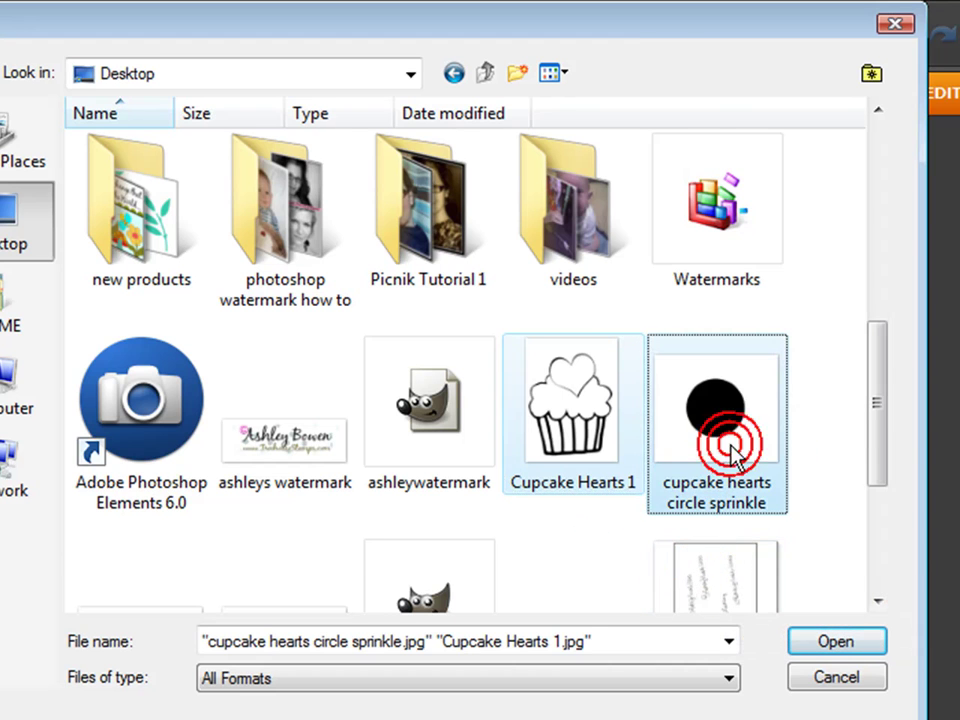
scroll(739, 450, "down", 2)
left_click(150, 333, "ctrl")
left_click(274, 343, "ctrl")
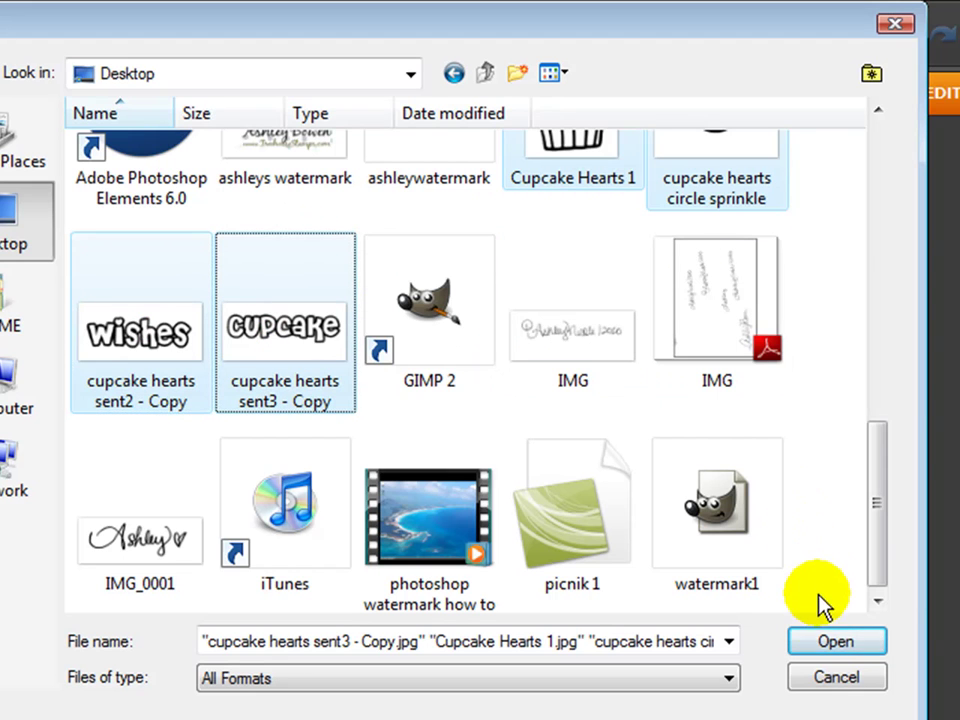
left_click(835, 642)
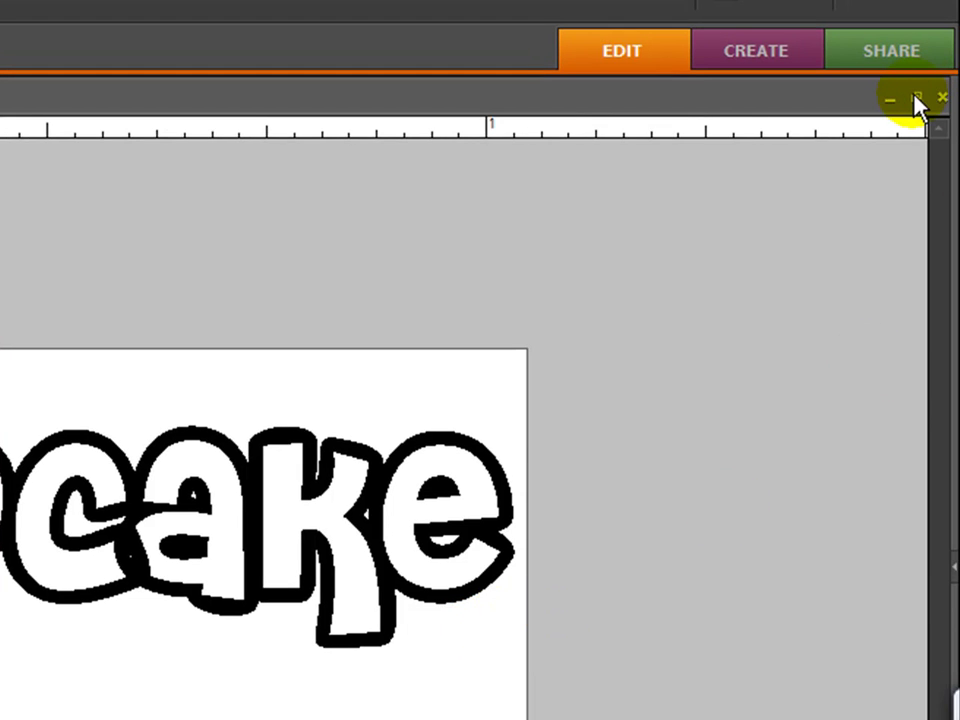
- Restore the images to floating windows and spread them out so the cupcake, circle sprinkle and both word images are accessible
left_click(916, 97)
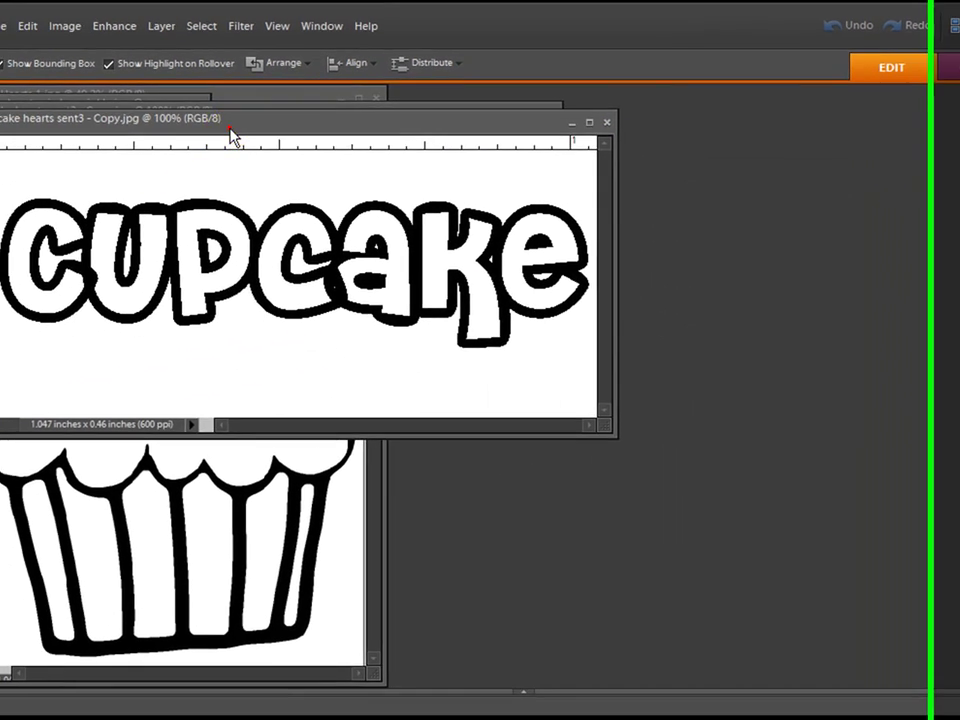
left_click_drag(248, 137, 818, 146)
left_click_drag(365, 122, 955, 236)
left_click_drag(154, 110, 572, 407)
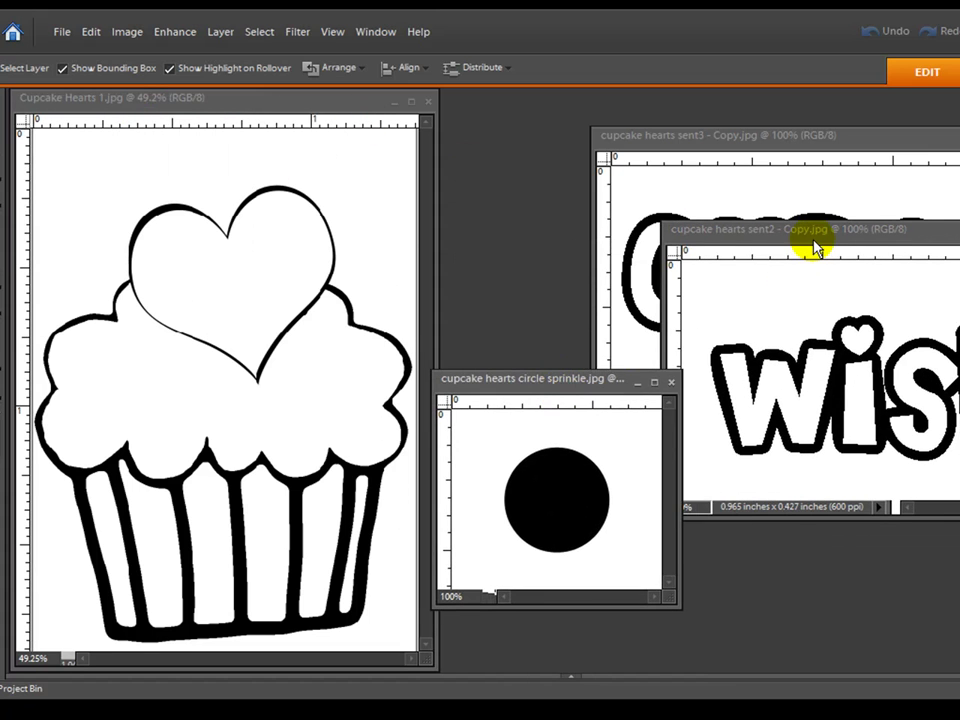
left_click_drag(812, 243, 840, 392)
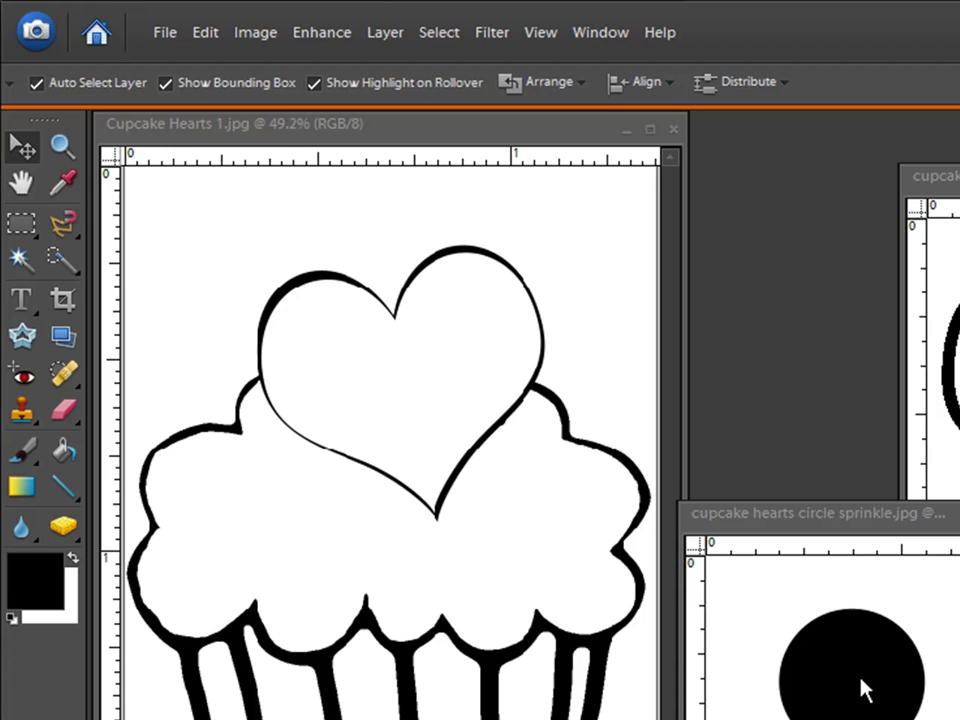
- Copy the circle sprinkle with its white background onto the cupcake's frosting and delete the copied layer
left_click_drag(581, 546, 437, 504)
mouse_move(680, 625)
left_mouse_down()
mouse_move(394, 446)
mouse_move(265, 483)
mouse_move(236, 523)
mouse_move(236, 570)
mouse_move(225, 531)
mouse_move(385, 580)
mouse_move(519, 478)
mouse_move(632, 564)
mouse_move(600, 621)
mouse_move(545, 590)
mouse_move(531, 611)
mouse_move(193, 564)
mouse_move(251, 546)
mouse_move(205, 595)
mouse_move(214, 574)
mouse_move(396, 585)
left_mouse_up()
right_click(393, 584)
left_click(382, 576)
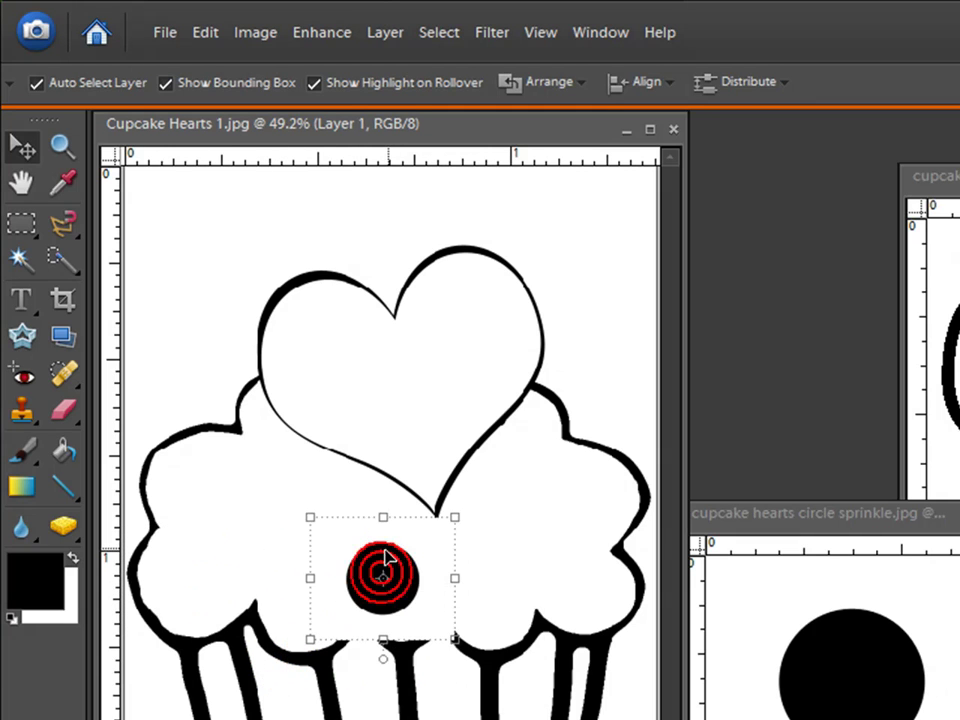
key("Delete")
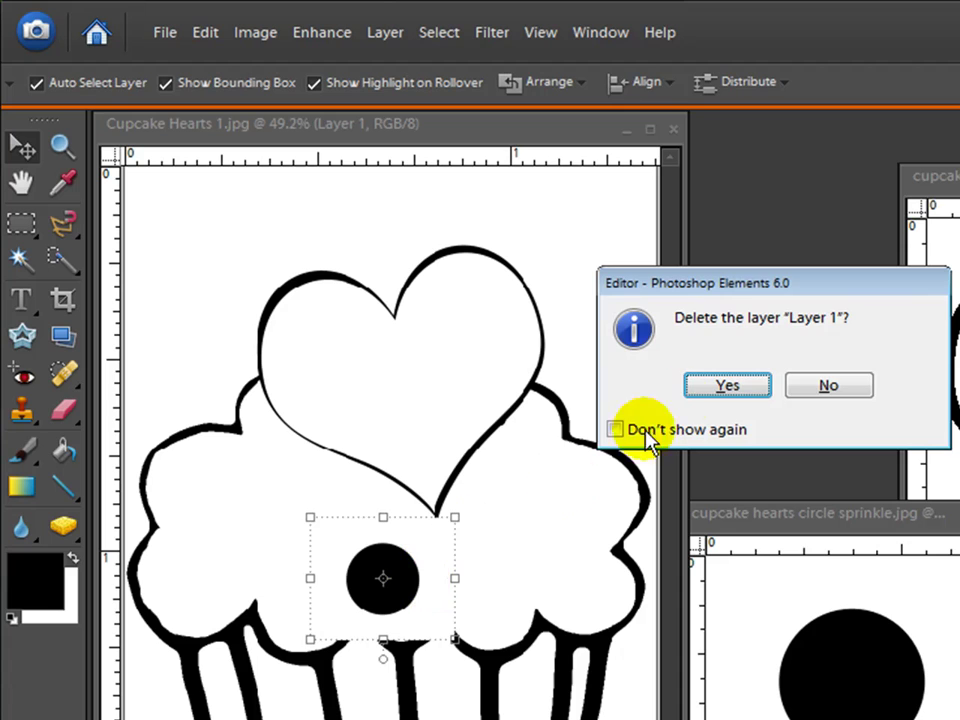
left_click(694, 392)
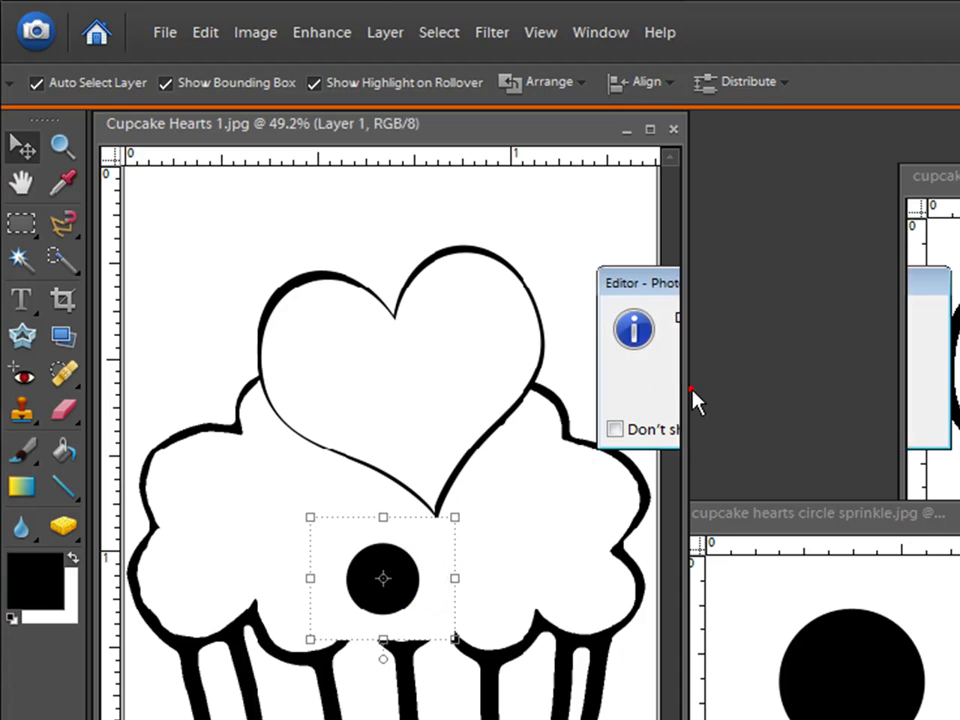
- Erase the white backgrounds around the circle sprinkle, the word "wishes" and the word "cupcake" with the Magic Eraser tool
left_click(62, 420)
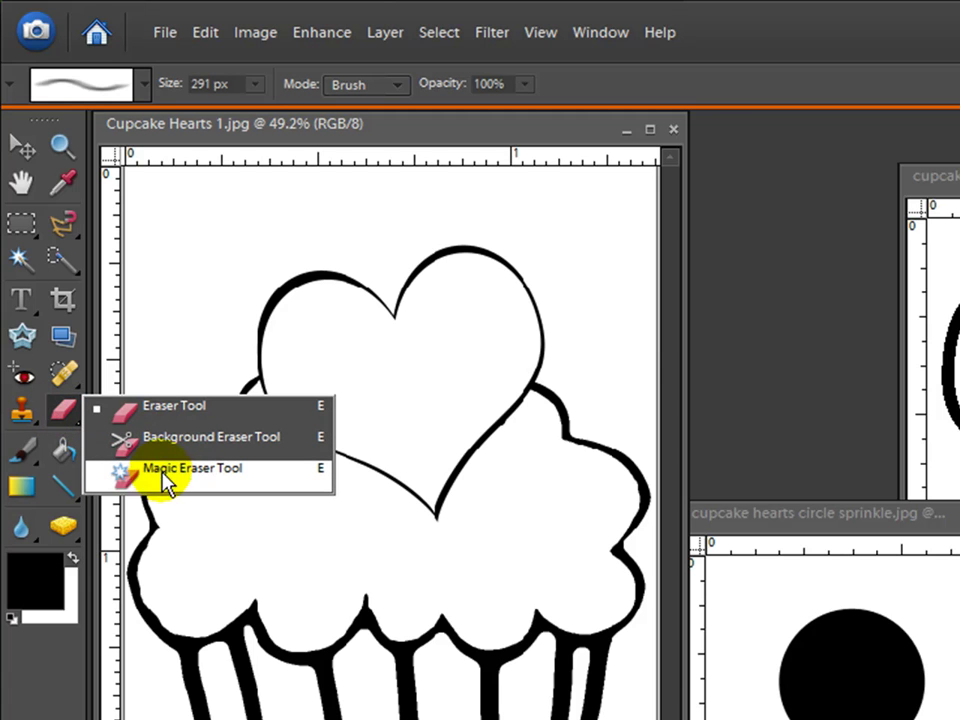
left_click(219, 478)
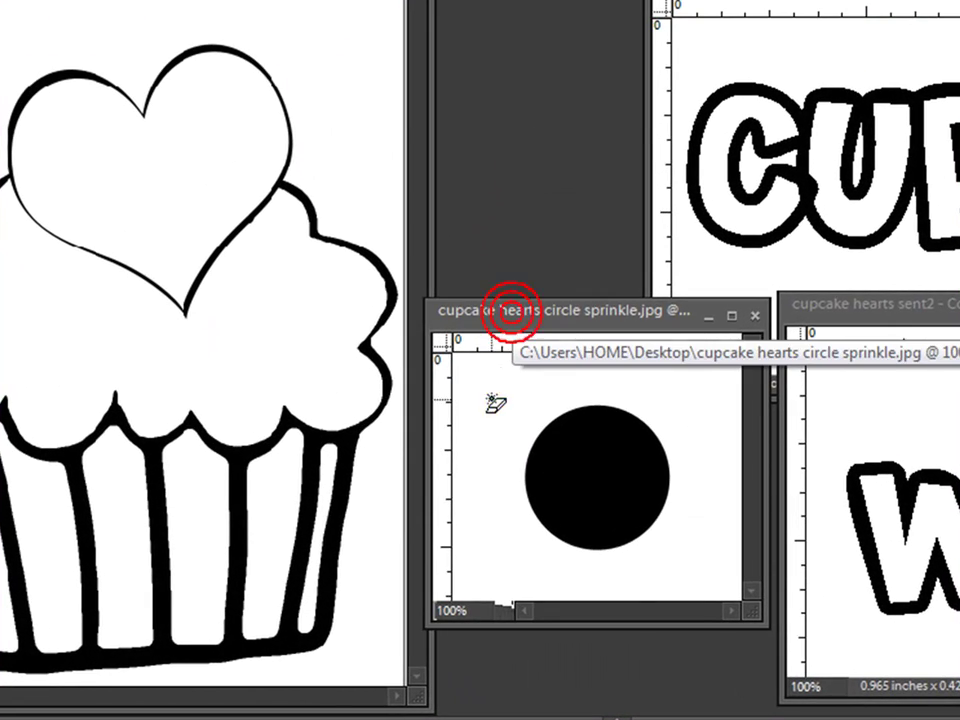
left_click(478, 410)
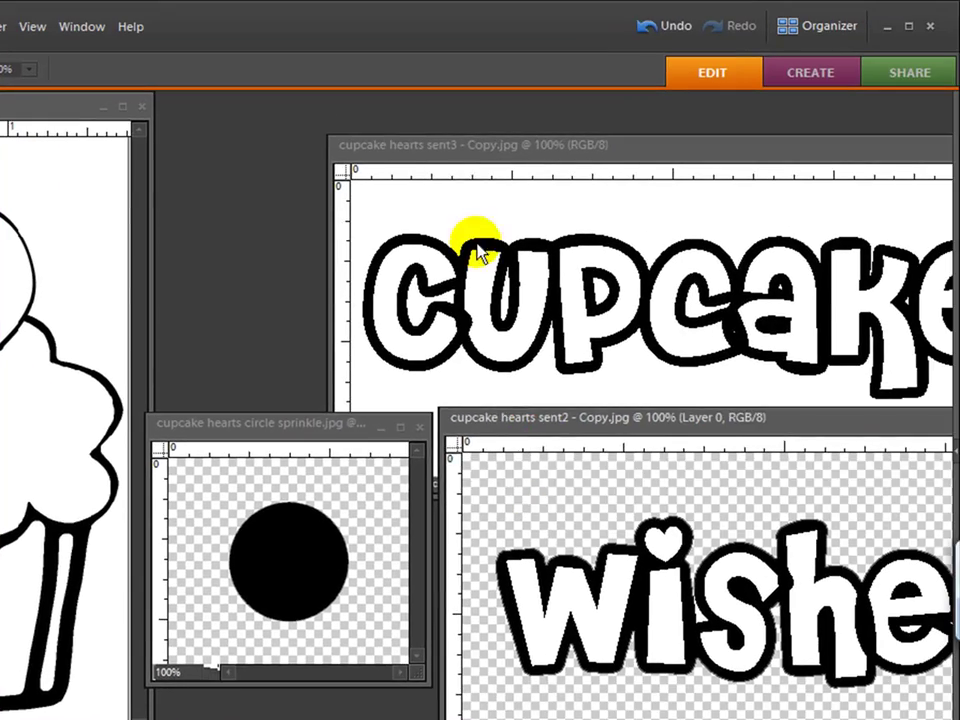
left_click(461, 163)
left_click(470, 198)
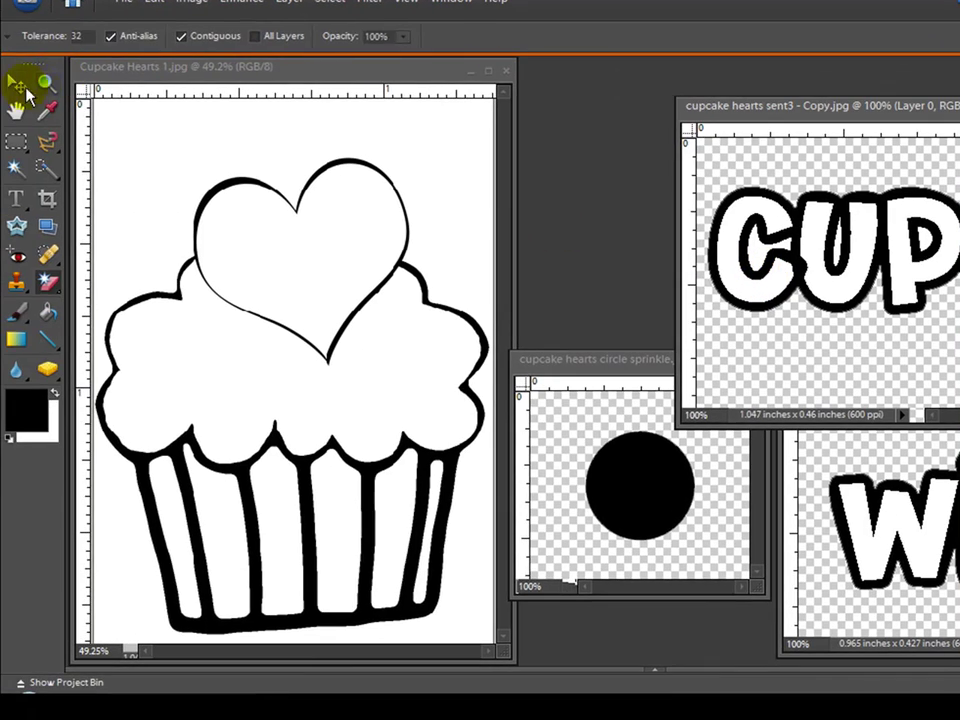
- Try placing two black circle sprinkles on the cupcake's frosting and undo both placements
left_click(12, 84)
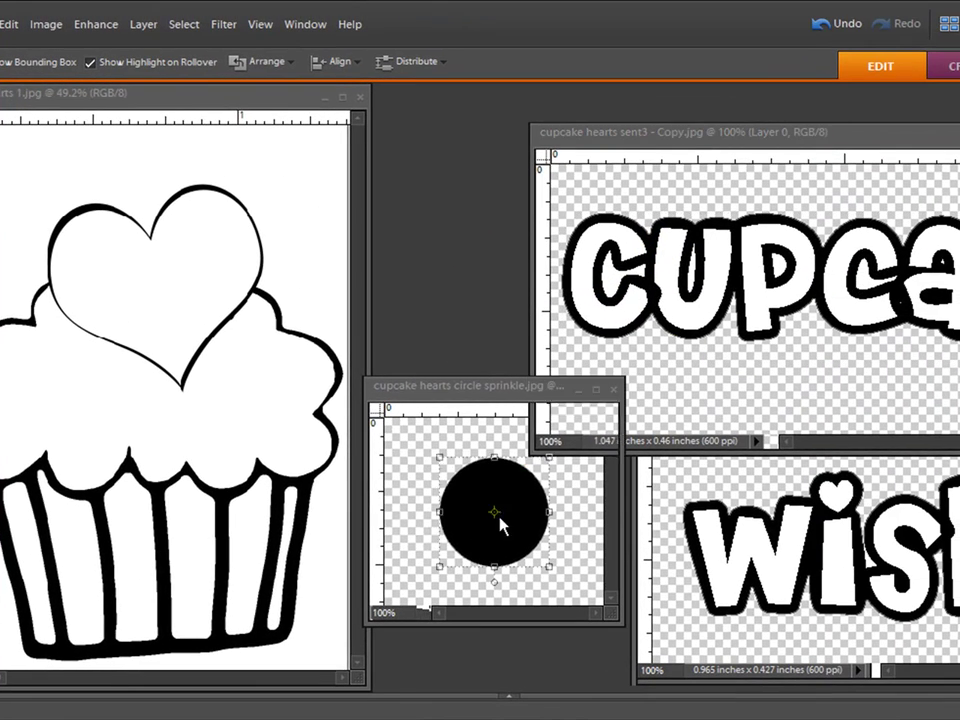
left_click_drag(644, 489, 304, 438)
left_click_drag(159, 463, 33, 352)
left_click(411, 498)
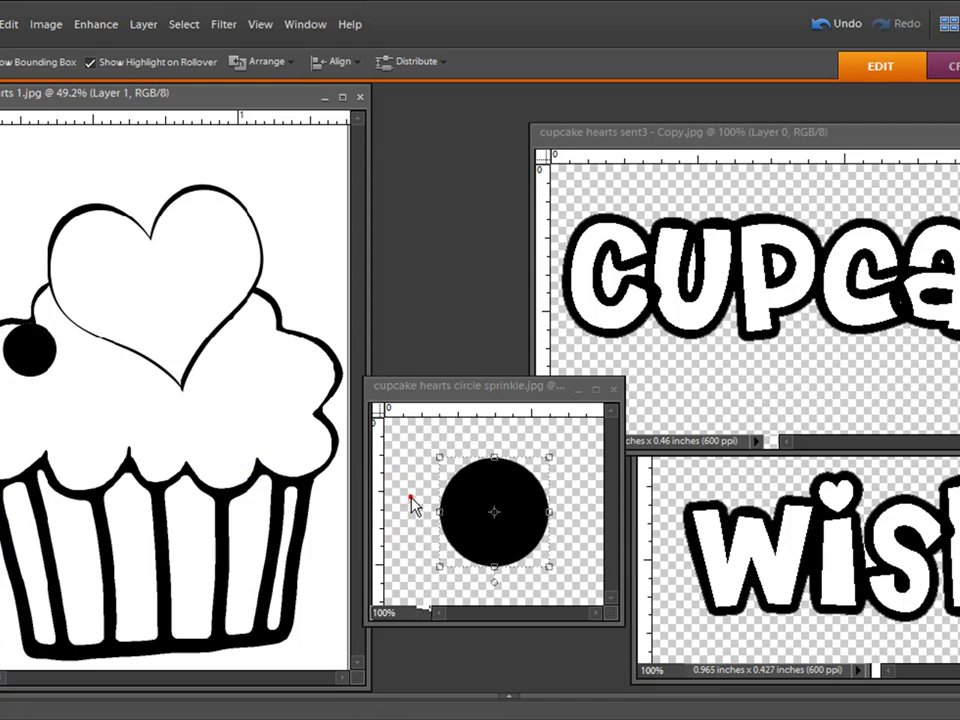
left_click_drag(453, 502, 45, 450)
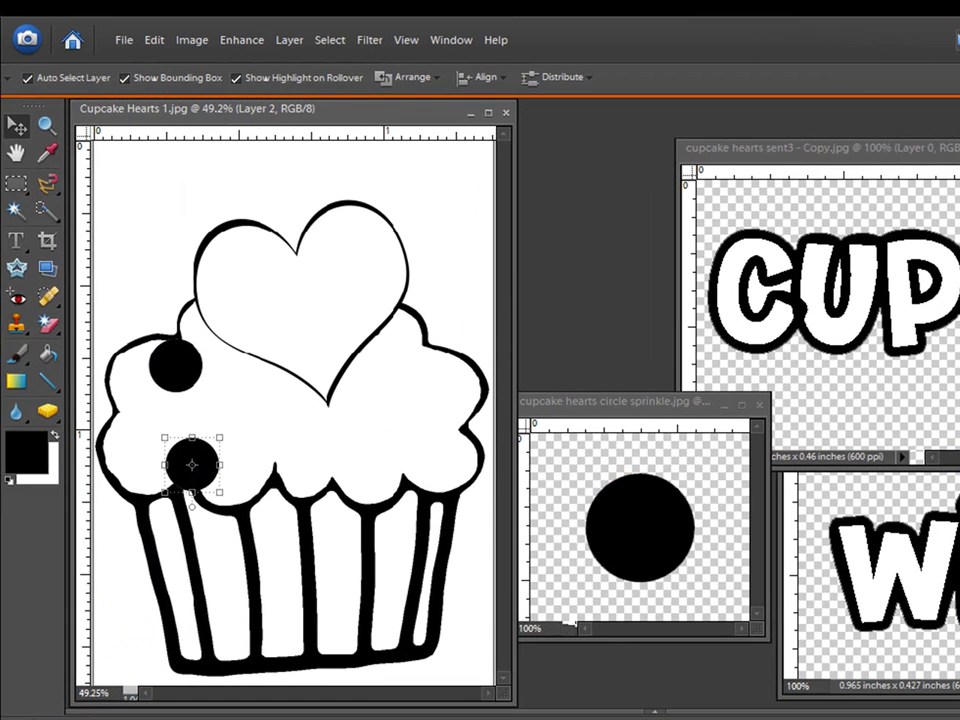
key("ctrl+z")
key("ctrl+z")
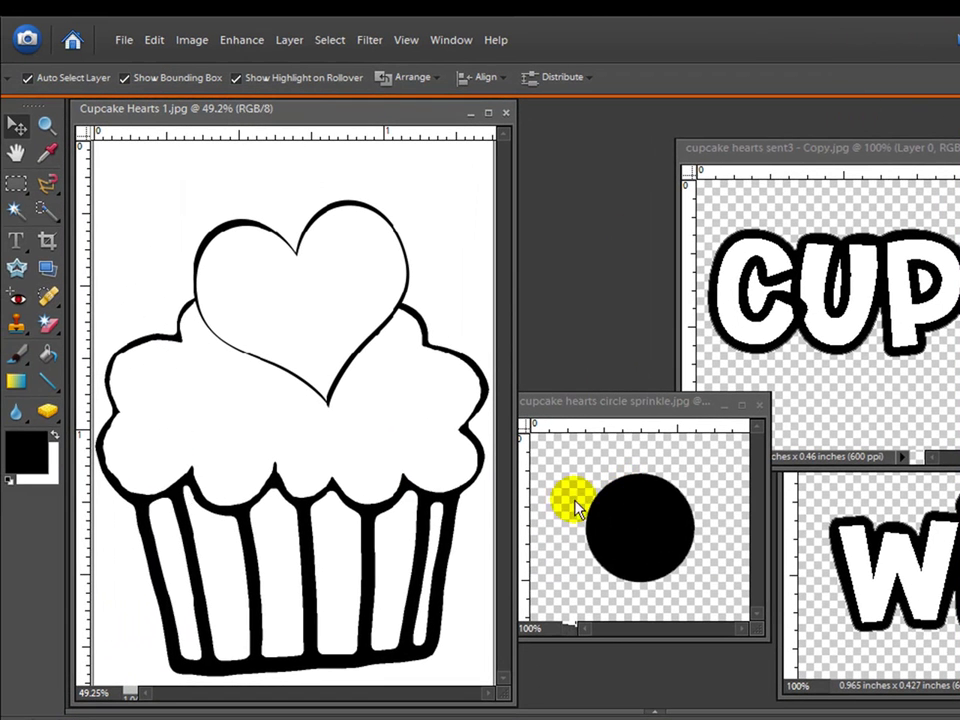
- Set the foreground color to a deep crimson red and fill the circle sprinkle with it using the Paint Bucket
left_click(45, 462)
left_click(707, 258)
left_click_drag(825, 283, 861, 275)
left_click(928, 202)
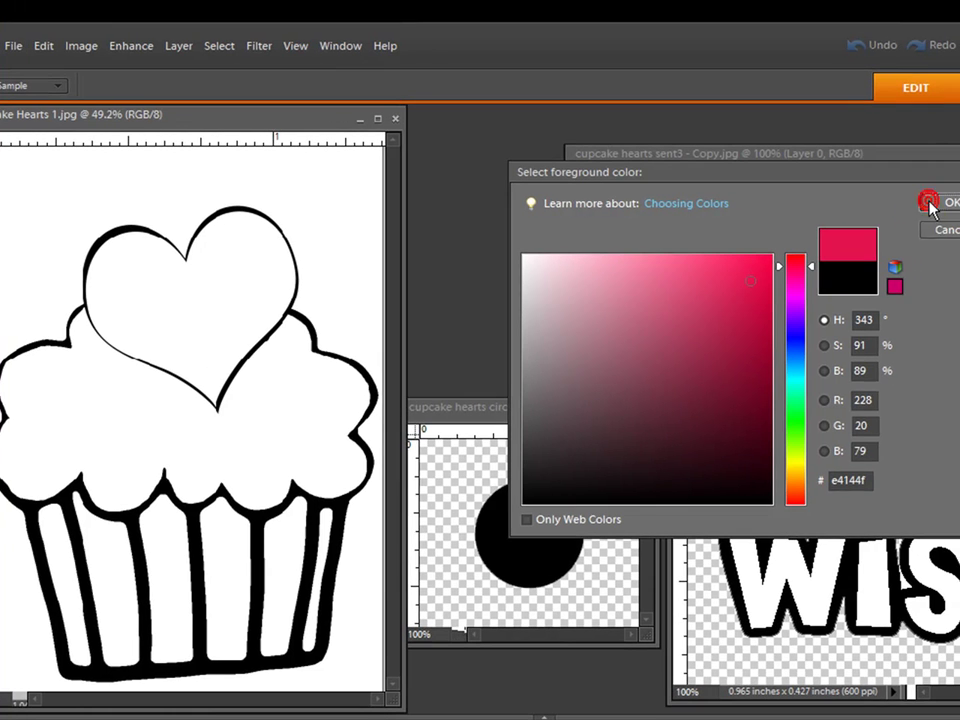
left_click(743, 378)
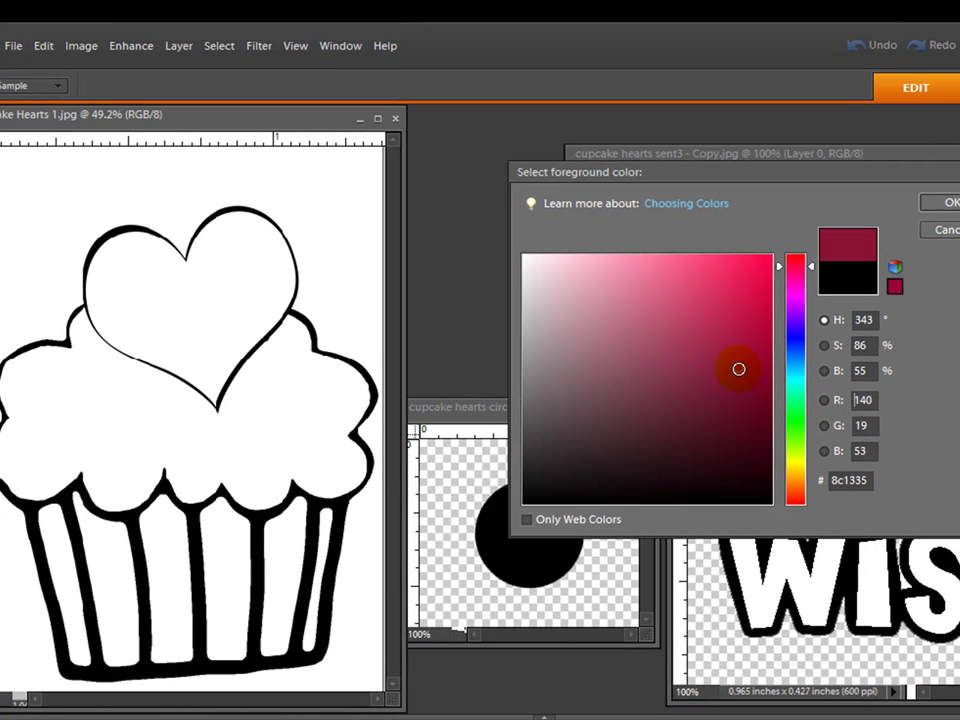
left_click(752, 315)
left_click(930, 199)
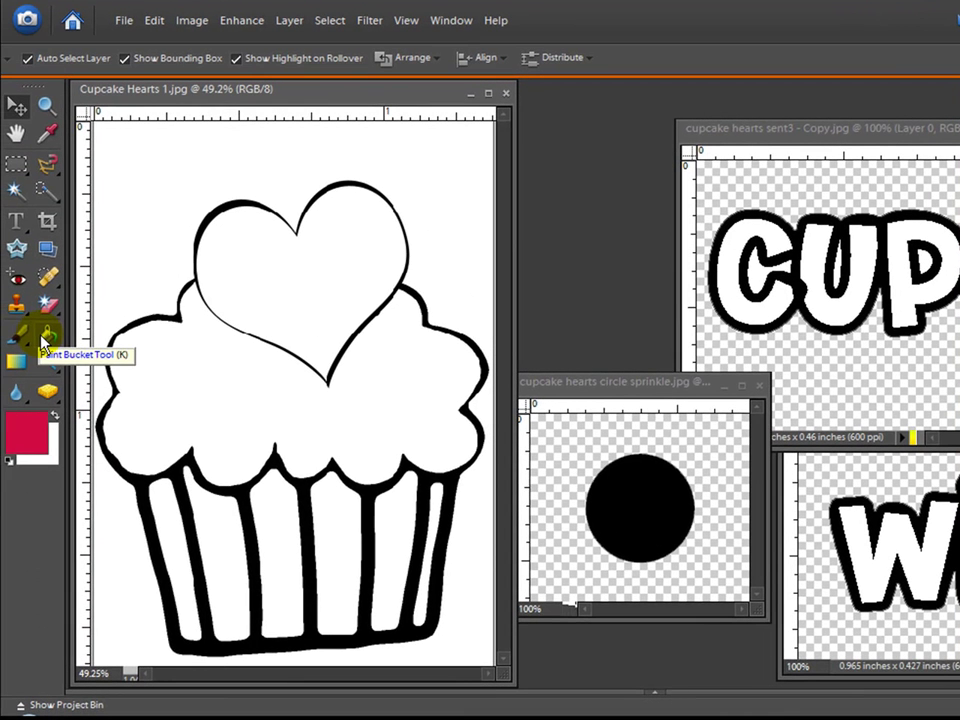
left_click(44, 340)
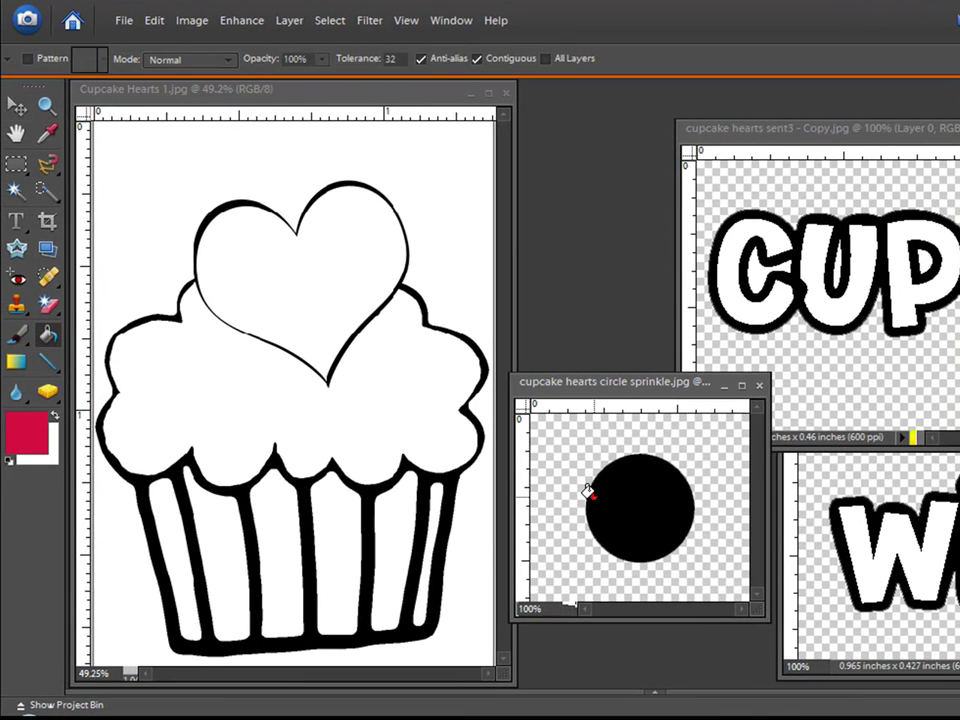
left_click(590, 505)
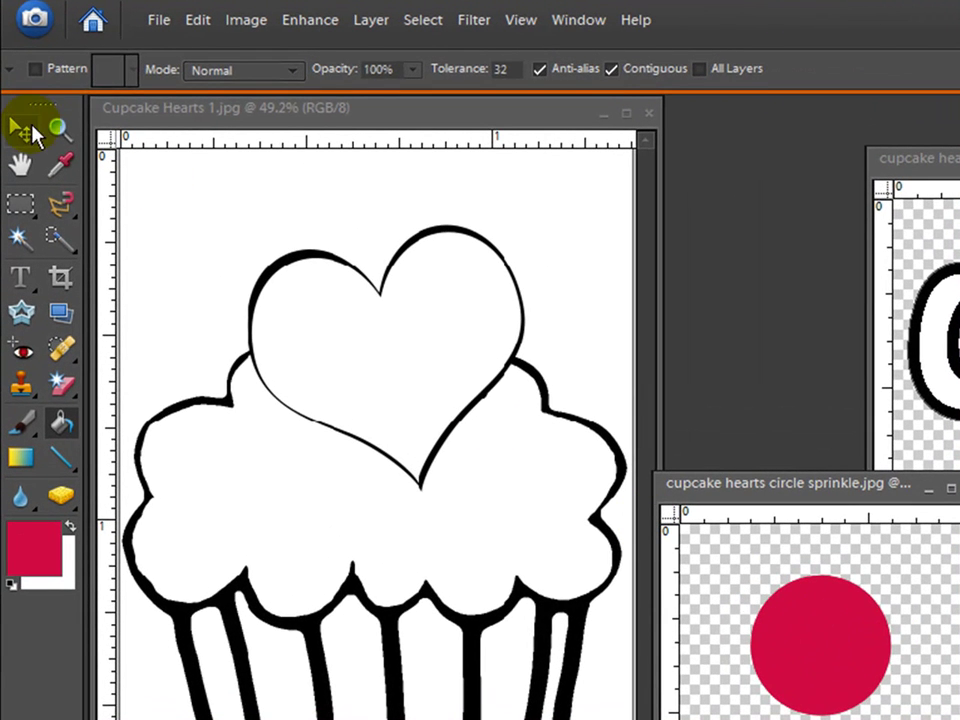
- Copy the red circle sprinkle onto the cupcake image five times, spreading the copies across the frosting
left_click(21, 130)
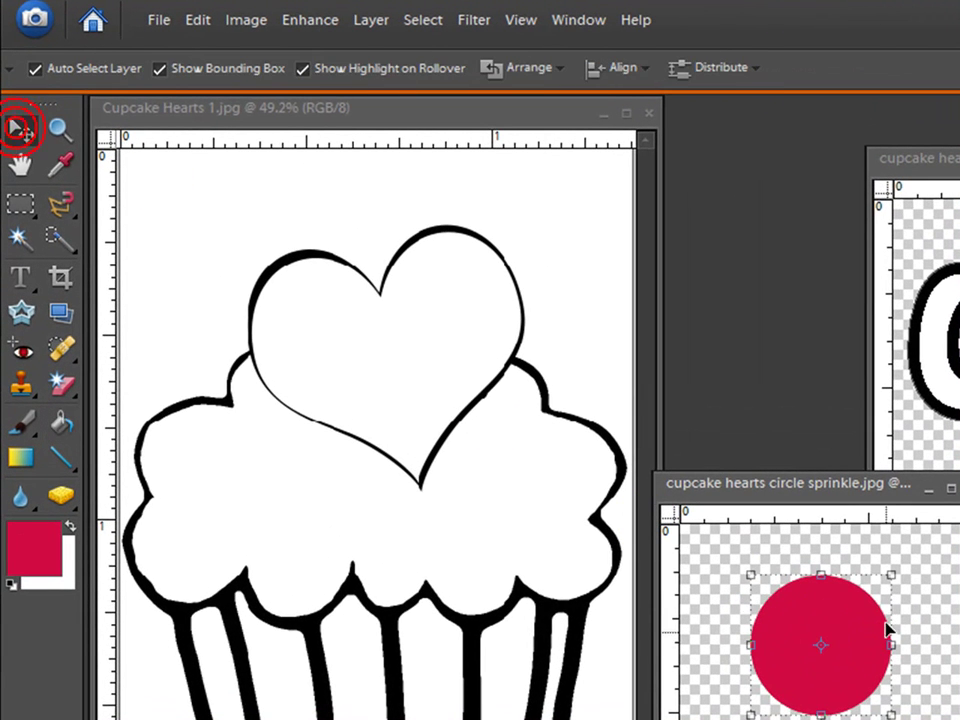
left_click_drag(878, 648, 197, 446)
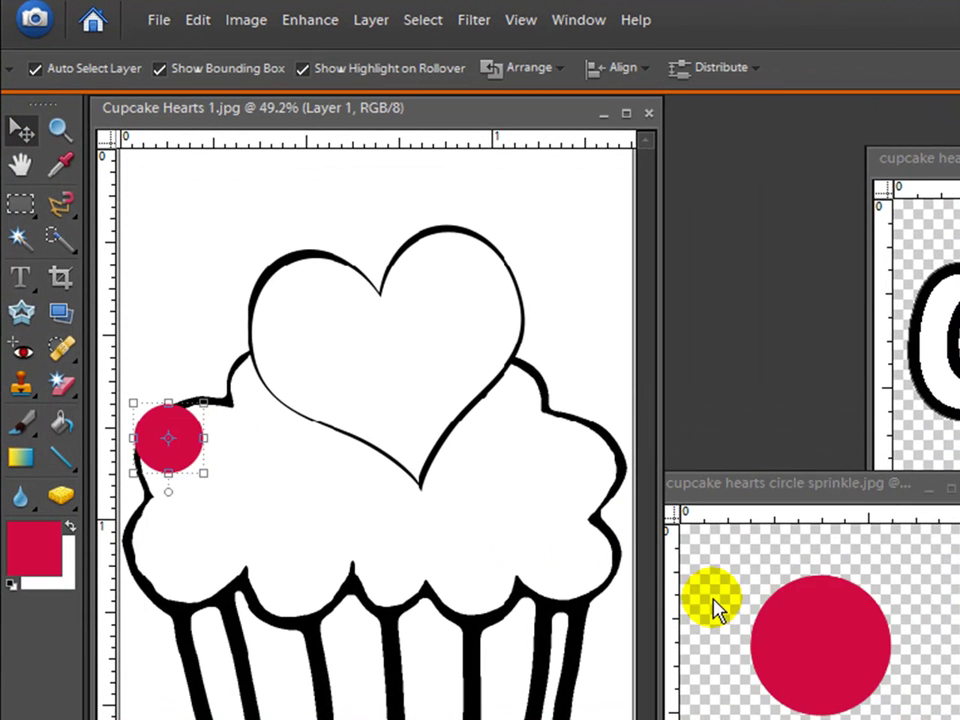
left_click_drag(846, 634, 255, 505)
left_click_drag(857, 623, 551, 404)
left_click_drag(858, 645, 530, 560)
left_click(377, 491)
- Shrink the two sprinkles on the left side of the frosting to different sizes and keep them inside its outline
left_click(188, 462)
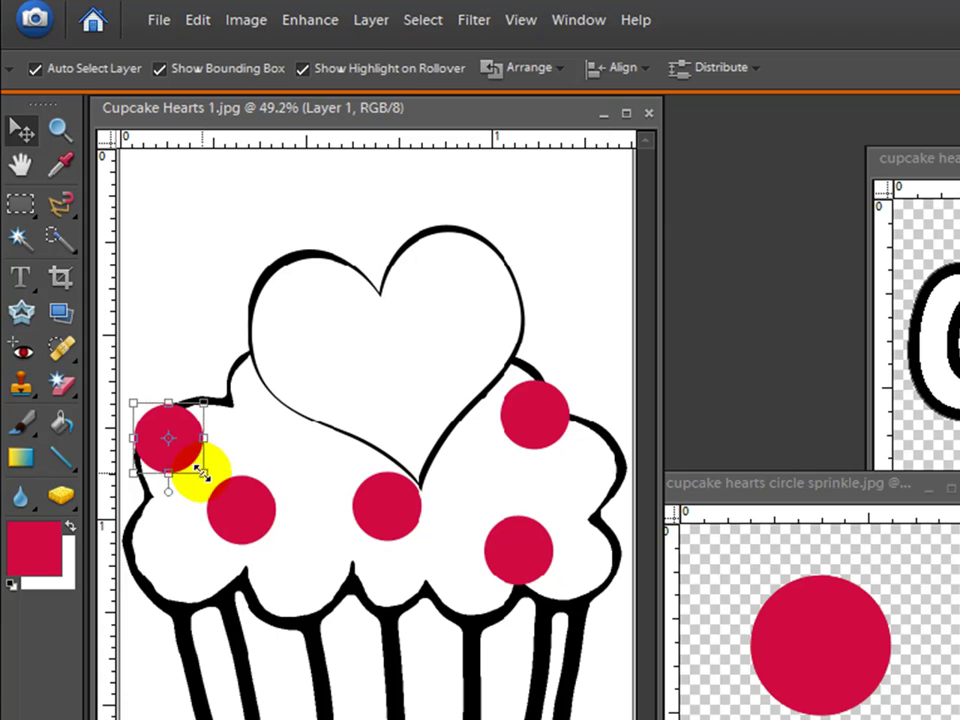
left_click_drag(203, 473, 197, 443)
left_click(158, 471)
left_click(245, 512)
left_click_drag(279, 544, 221, 522)
left_click(188, 577)
- Shrink the middle sprinkle and move it left below the heart, and place the lower-right sprinkle, made smaller, at the frosting's lower center
left_click(395, 525)
left_click_drag(395, 525, 321, 470)
left_click(278, 529)
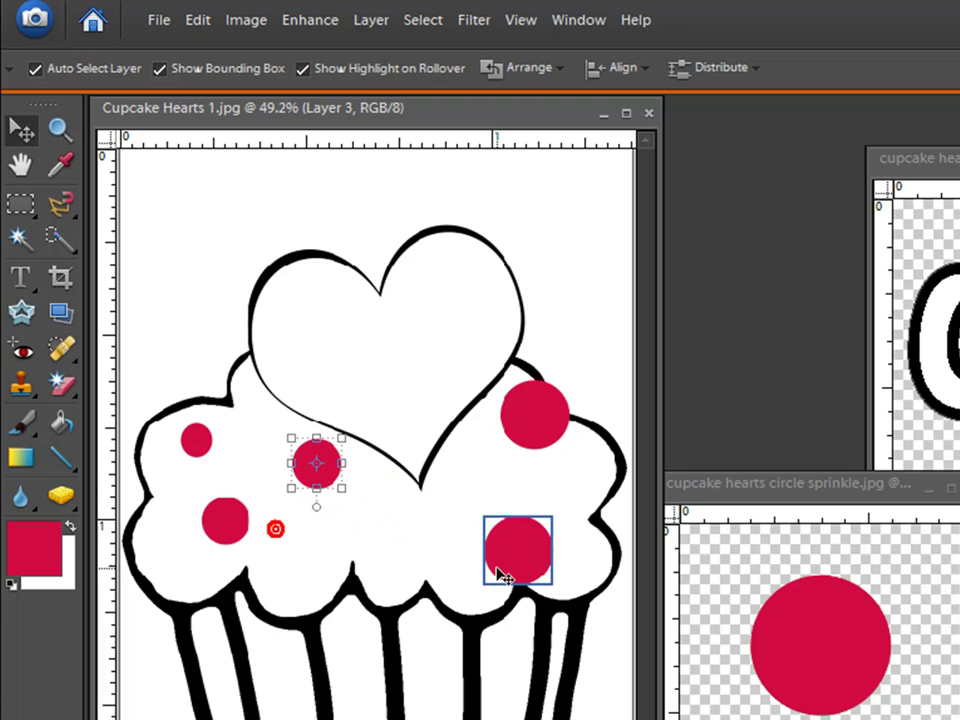
left_click_drag(505, 577, 392, 532)
left_click(427, 563)
left_click(330, 570)
- Scale the upper-right sprinkle to about 61% and position it inside the frosting beside the heart
left_click(471, 500)
left_click_drag(532, 427, 492, 445)
left_click(517, 458)
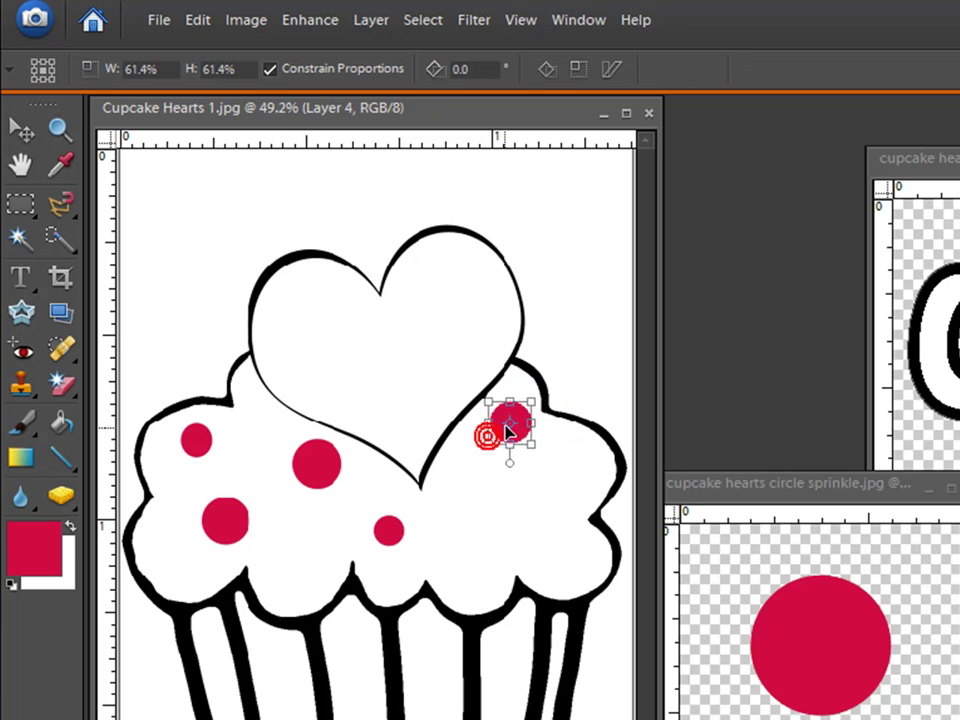
left_click(460, 500)
- Add a sixth red sprinkle to the frosting, shrink it and place it just right of the heart's tip
left_click_drag(818, 638, 478, 508)
left_click(820, 645)
left_click_drag(820, 645, 471, 514)
left_click(465, 496)
left_click(437, 560)
- Add a seventh red sprinkle, scaled to about 60.5%, inside the lower-right part of the frosting
left_click_drag(545, 561, 545, 542)
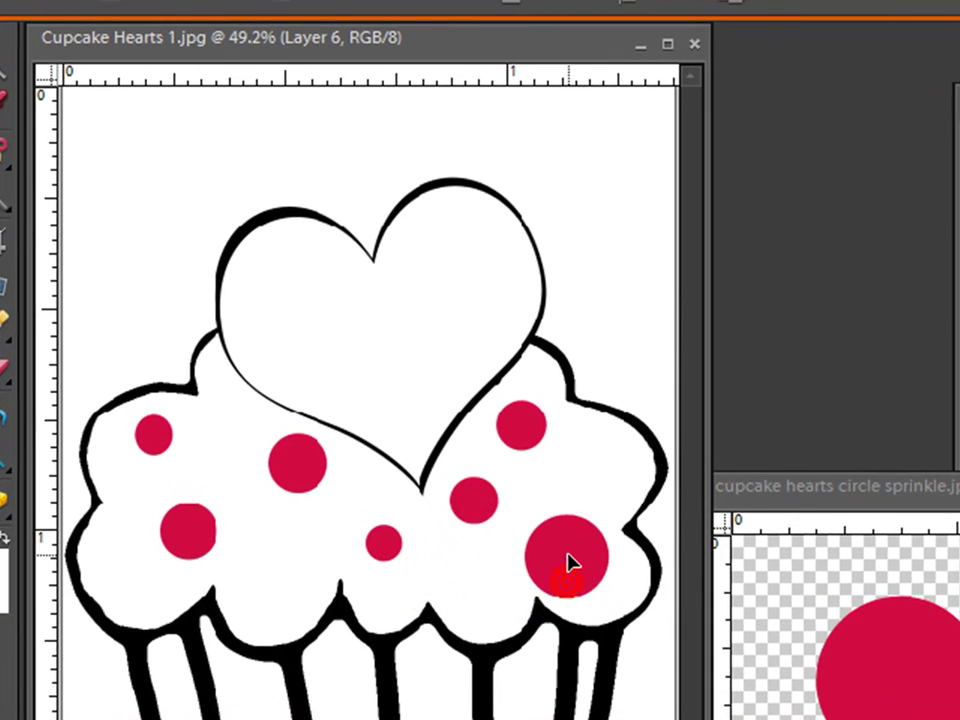
left_click_drag(607, 594, 574, 565)
left_click_drag(555, 540, 559, 552)
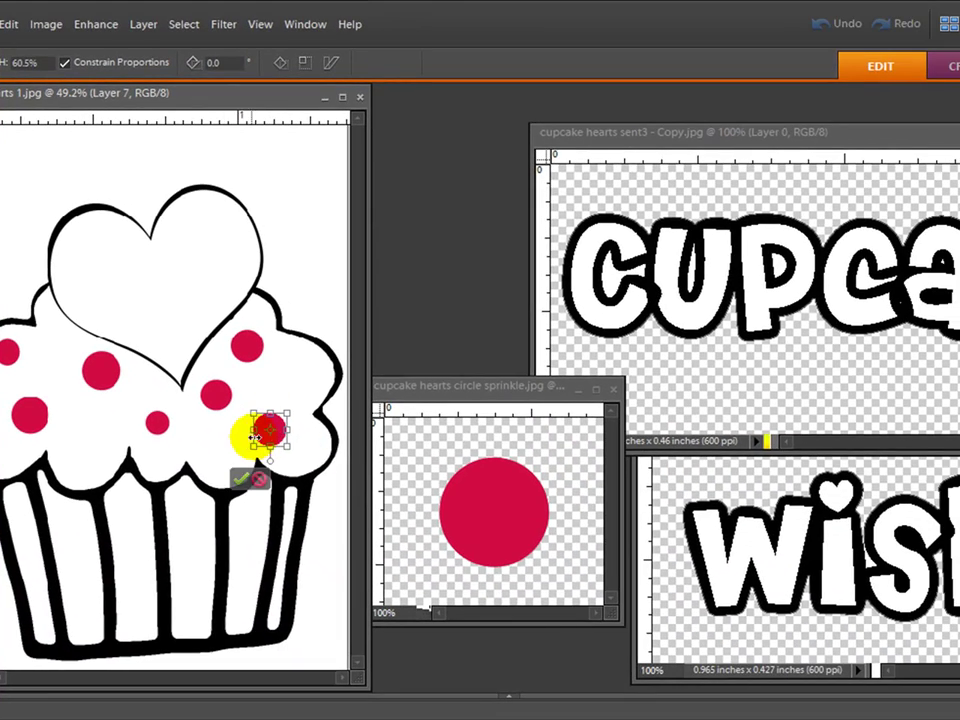
left_click(243, 486)
- Nudge the small lower sprinkle, the one beside the heart's tip and the one left below the heart to even out their spacing
left_click_drag(148, 427, 136, 428)
left_click_drag(213, 405, 205, 420)
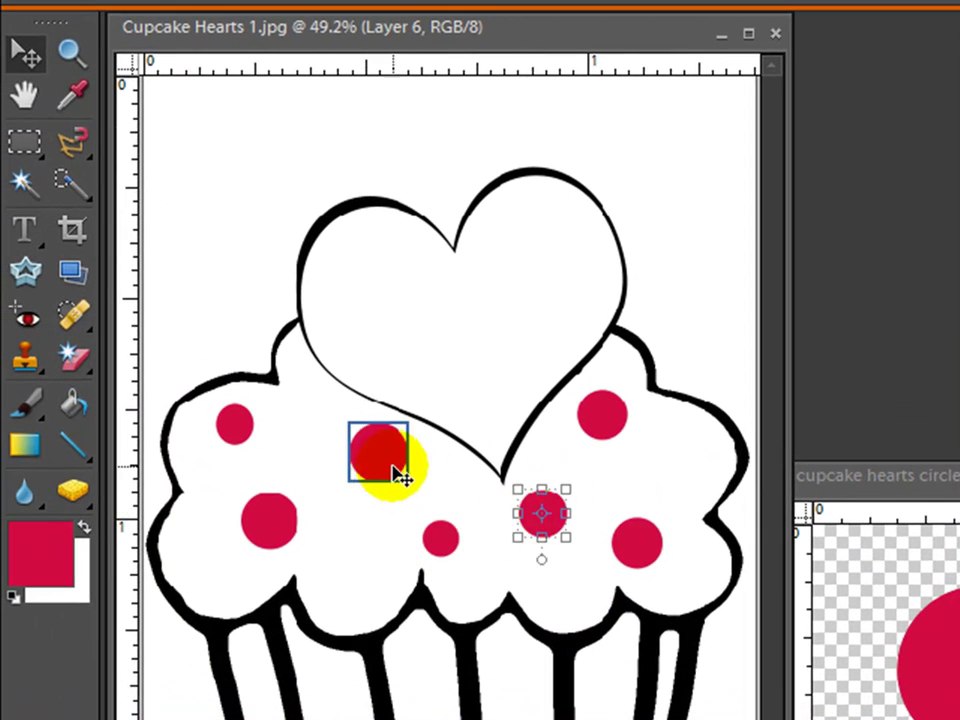
left_click_drag(387, 465, 359, 457)
left_click(695, 332)
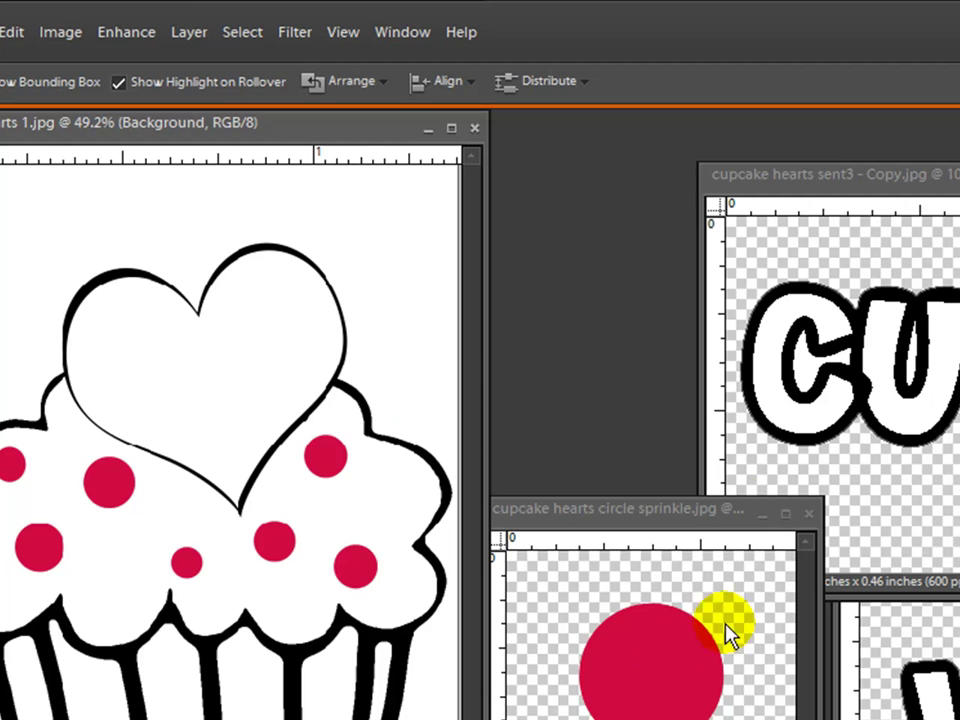
- Minimize the circle sprinkle image and copy the words "cupcake" and "wishes" from their images onto the heart of the cupcake stamp
left_click(756, 513)
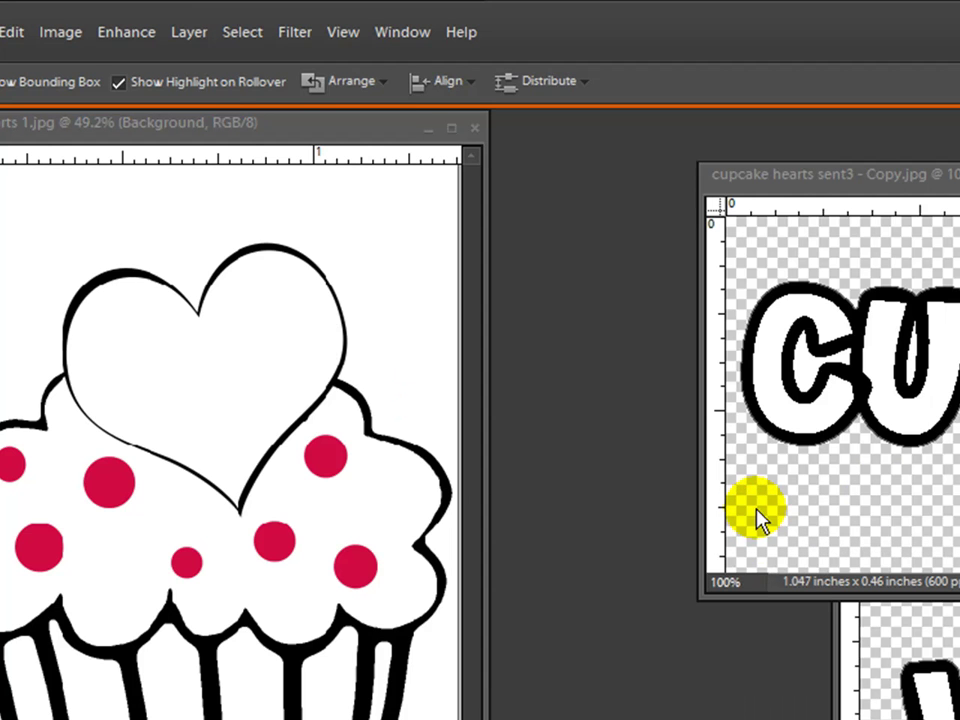
left_click_drag(828, 180, 724, 193)
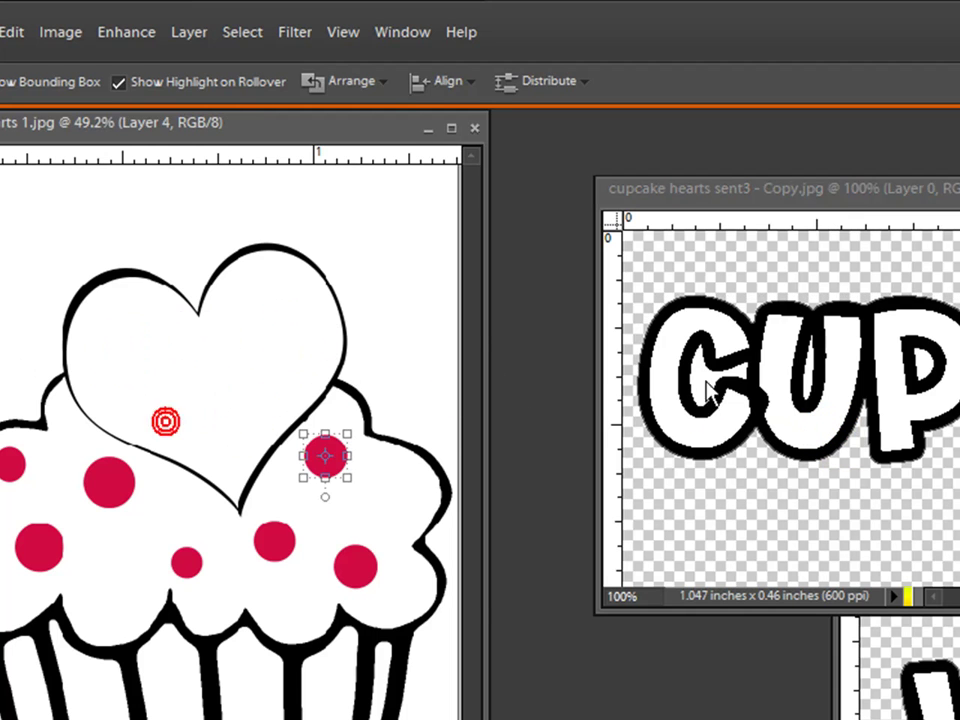
left_click_drag(689, 426, 494, 425)
left_click_drag(612, 360, 178, 300)
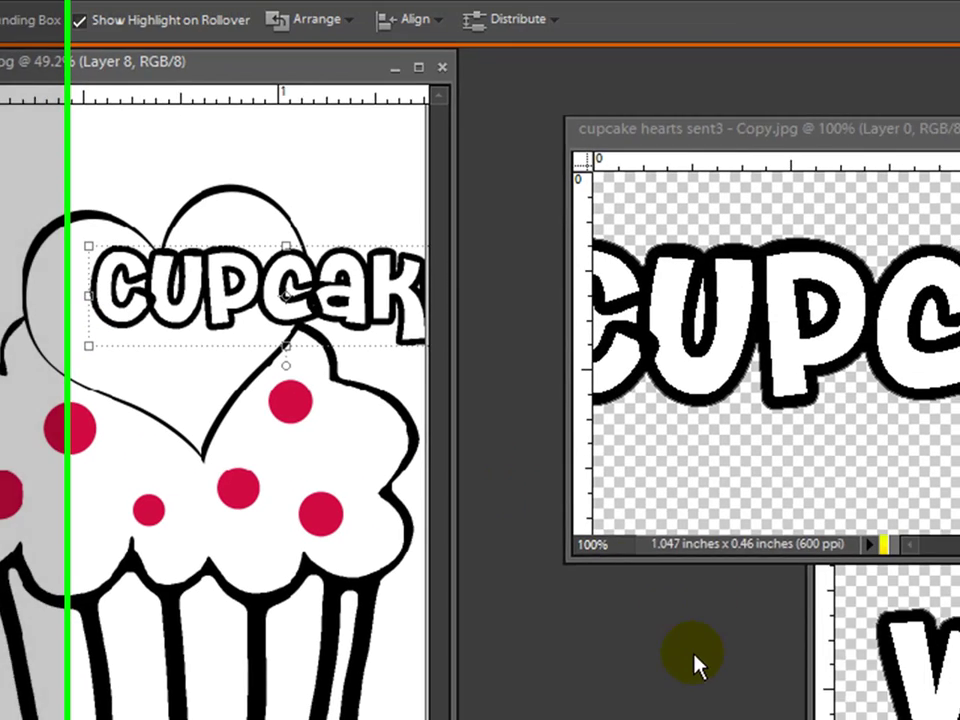
left_click(875, 674)
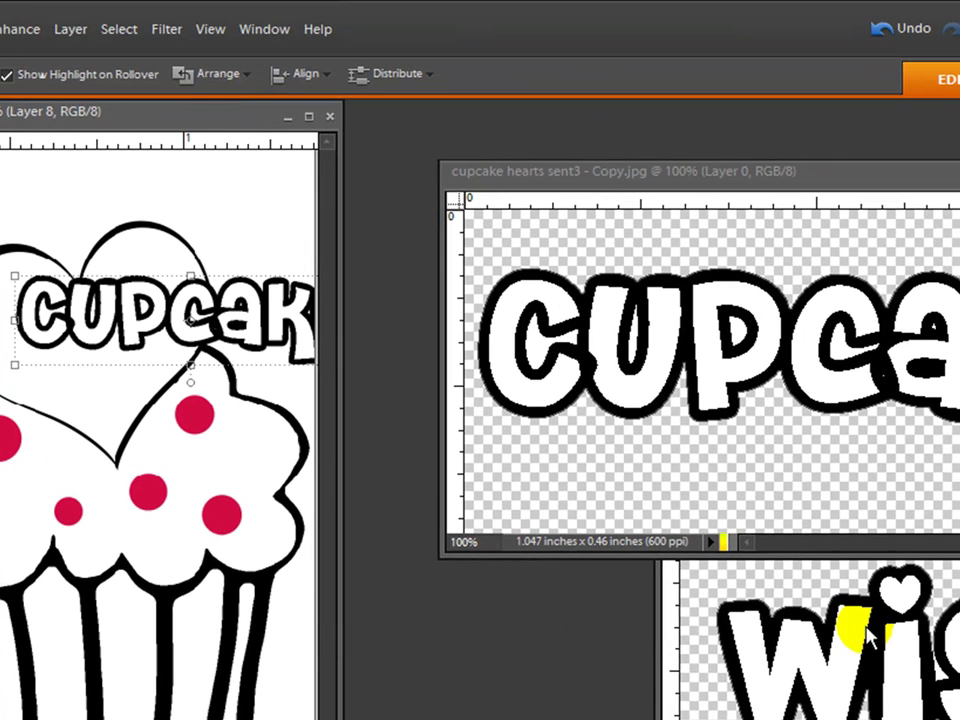
left_click_drag(865, 645, 81, 390)
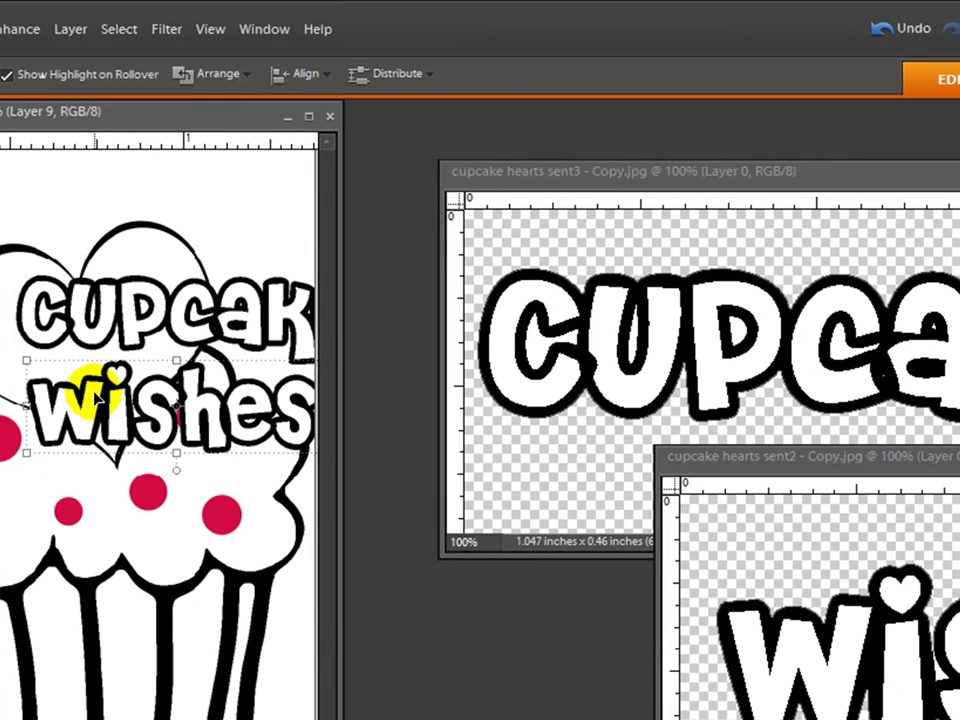
- Maximize the cupcake stamp image and move the two words left so they sit fully on the canvas over the heart
left_click(309, 119)
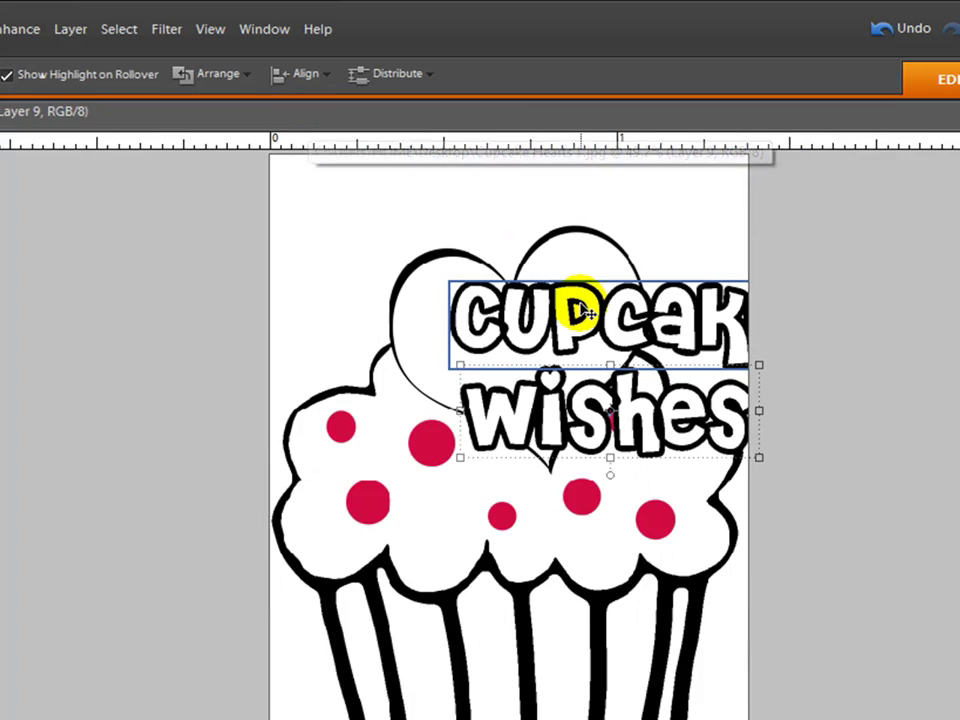
left_click_drag(578, 299, 473, 289)
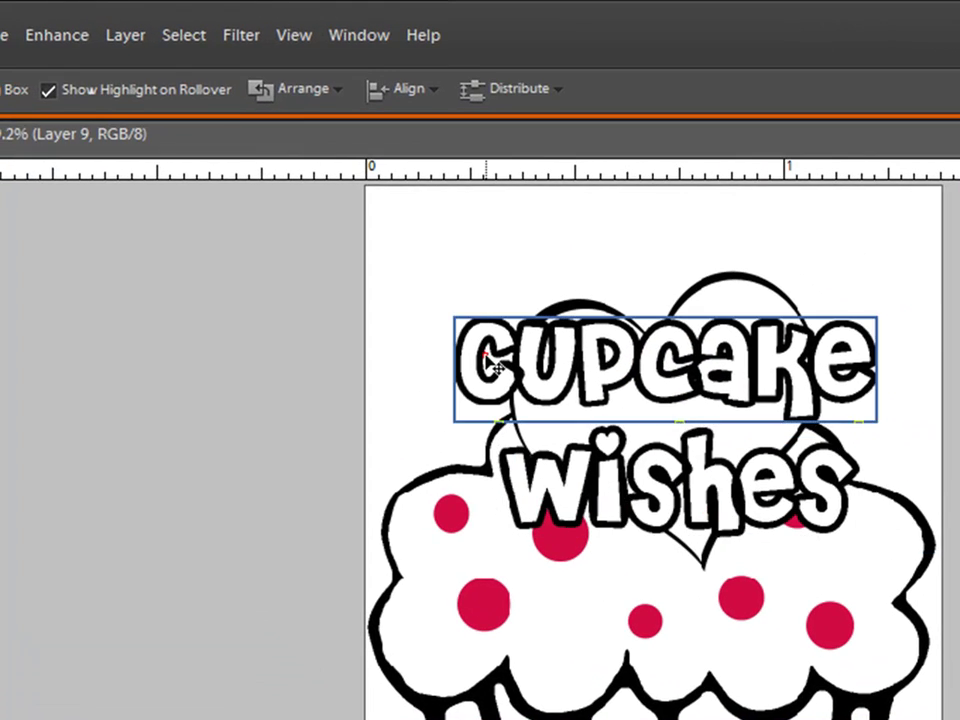
left_click(351, 268)
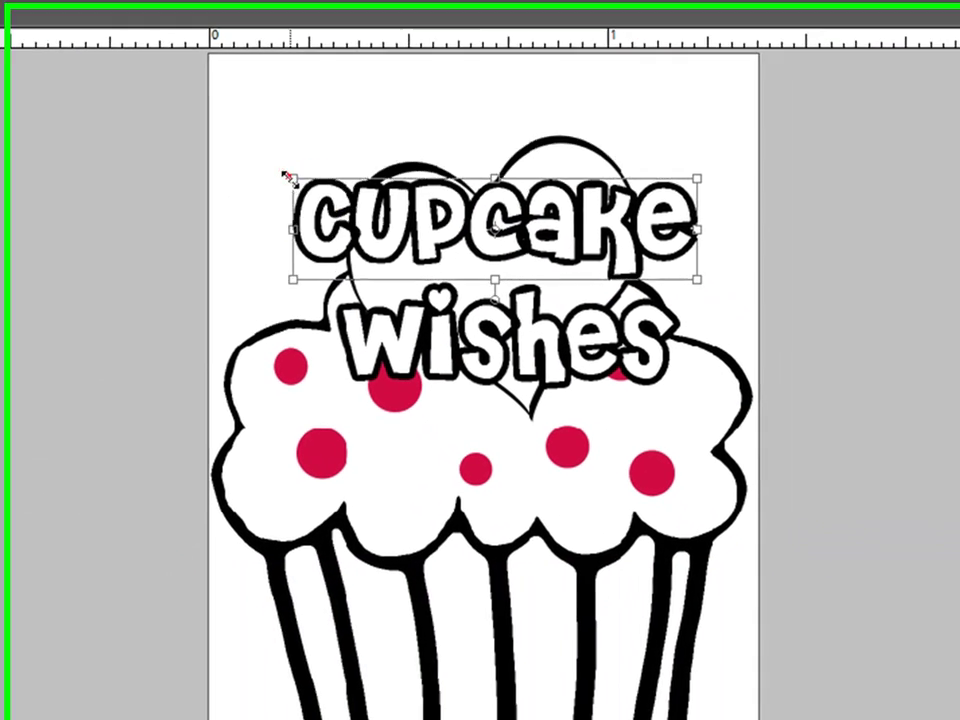
left_click_drag(290, 178, 388, 252)
left_click_drag(500, 240, 434, 248)
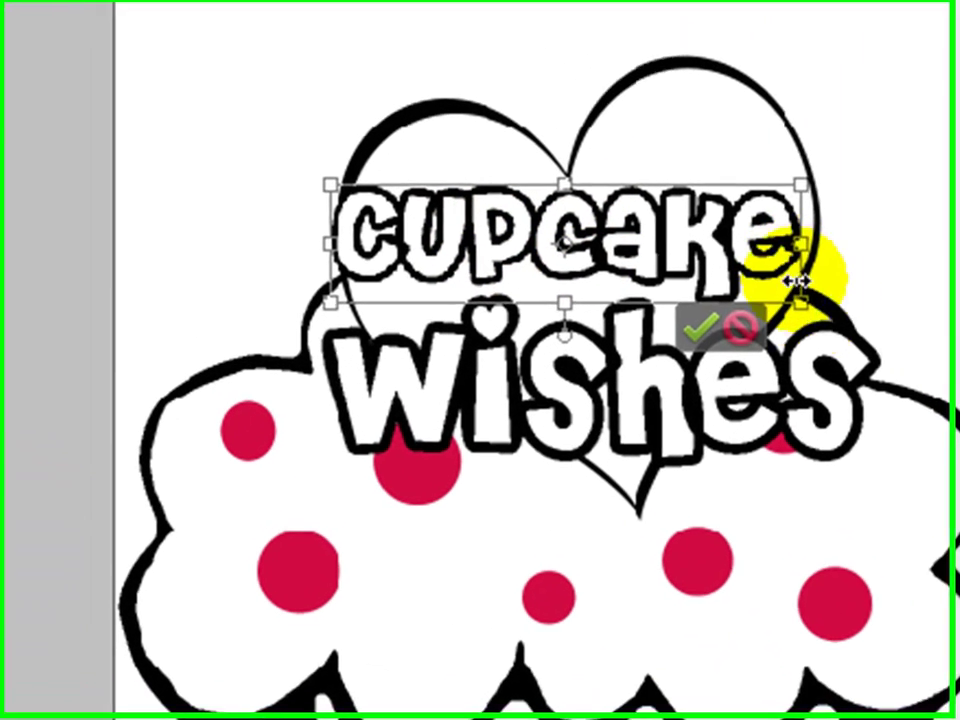
left_click_drag(500, 303, 500, 318)
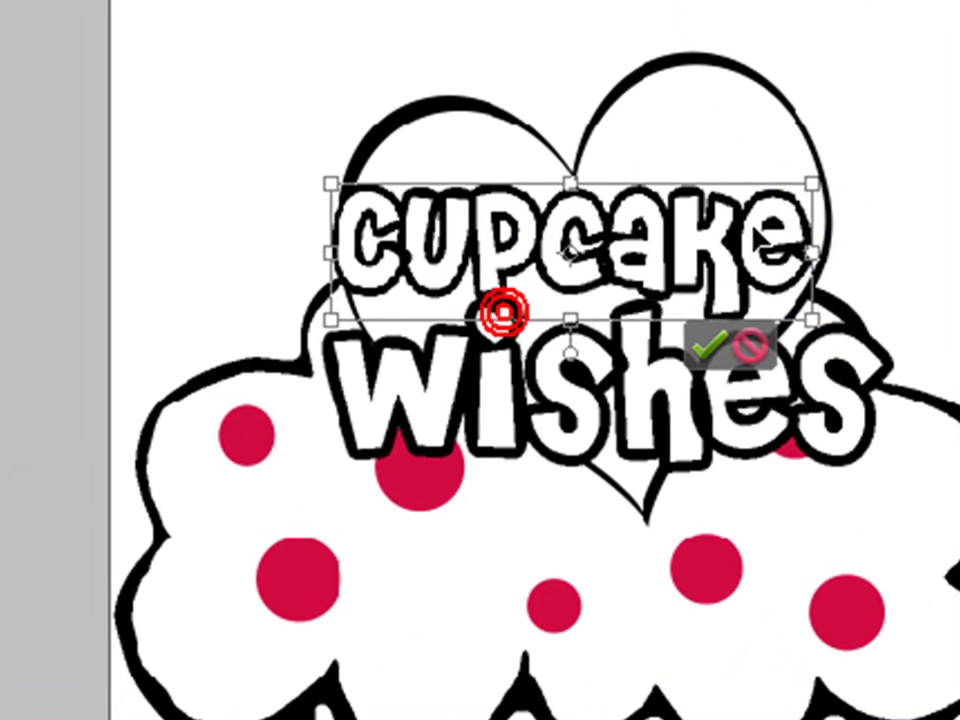
left_click(745, 347)
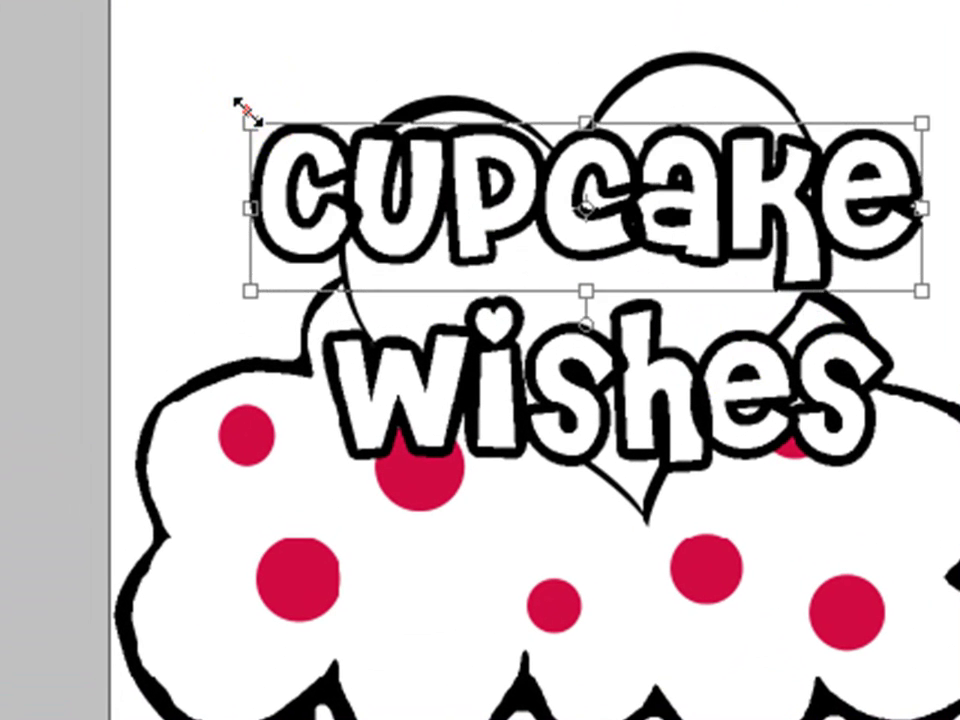
- Shrink the word "cupcake", tilt it upward to the right and fit it inside the middle of the heart
left_click_drag(247, 112, 385, 199)
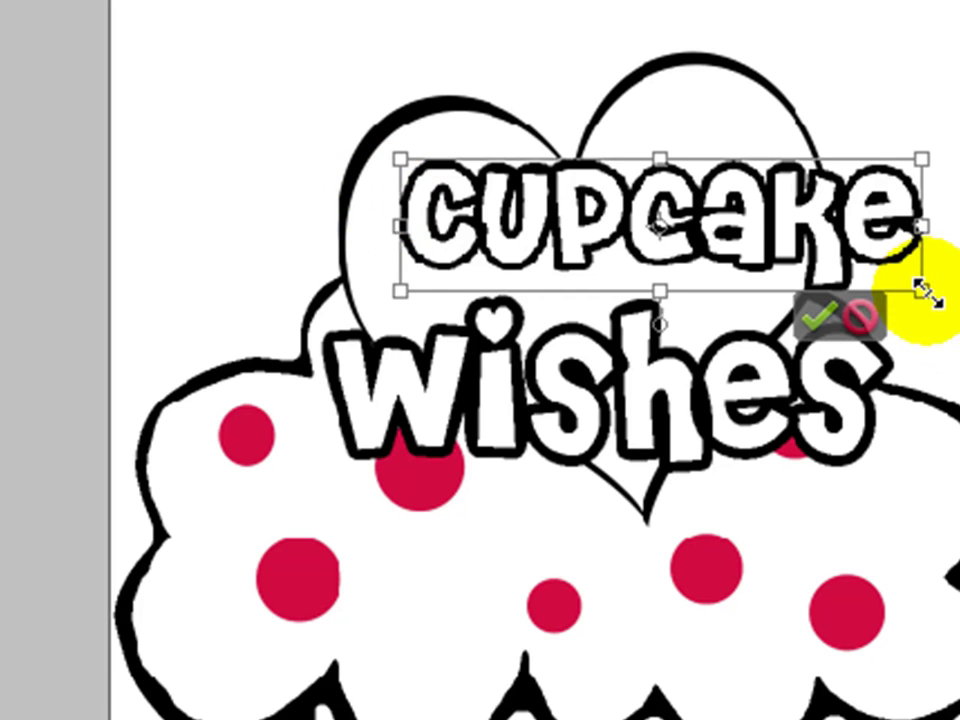
left_click_drag(935, 313, 954, 246)
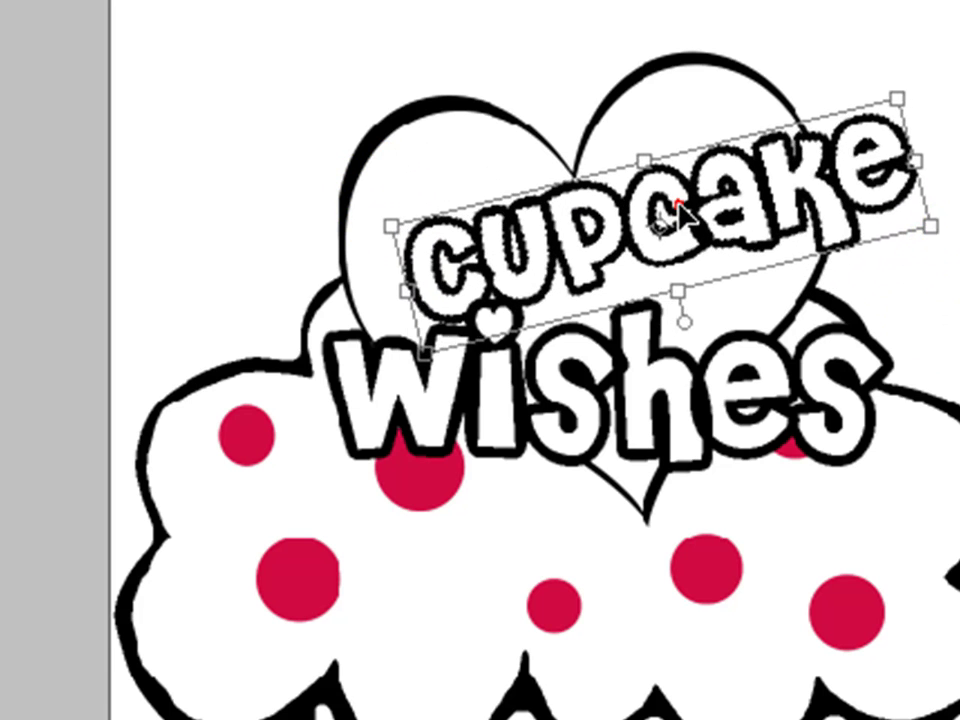
left_click_drag(669, 208, 635, 240)
left_click_drag(879, 250, 778, 240)
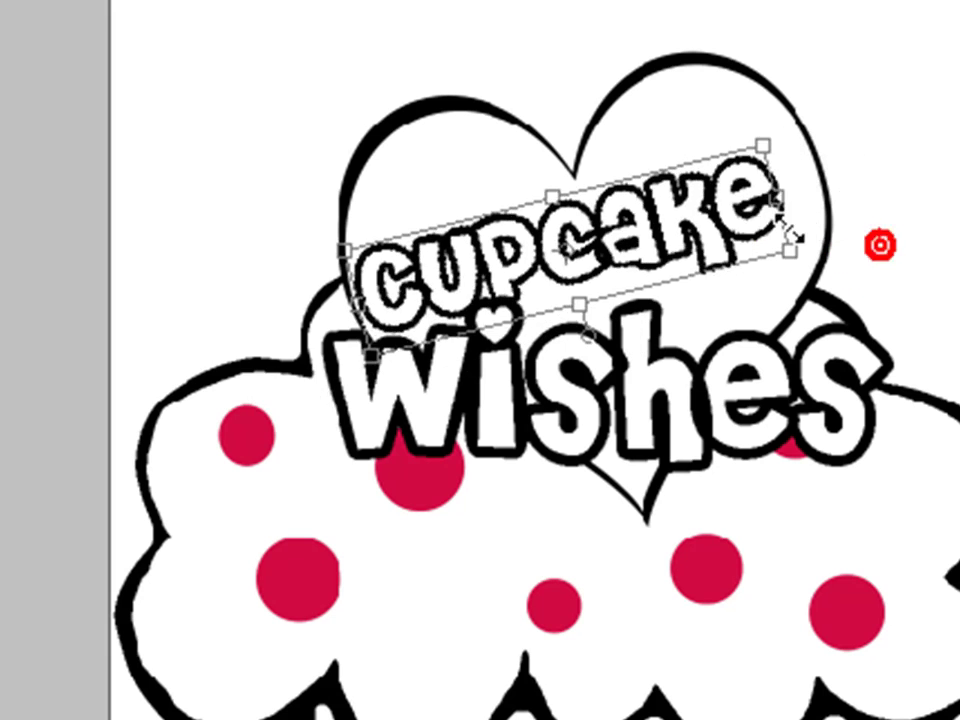
left_click_drag(597, 232, 620, 230)
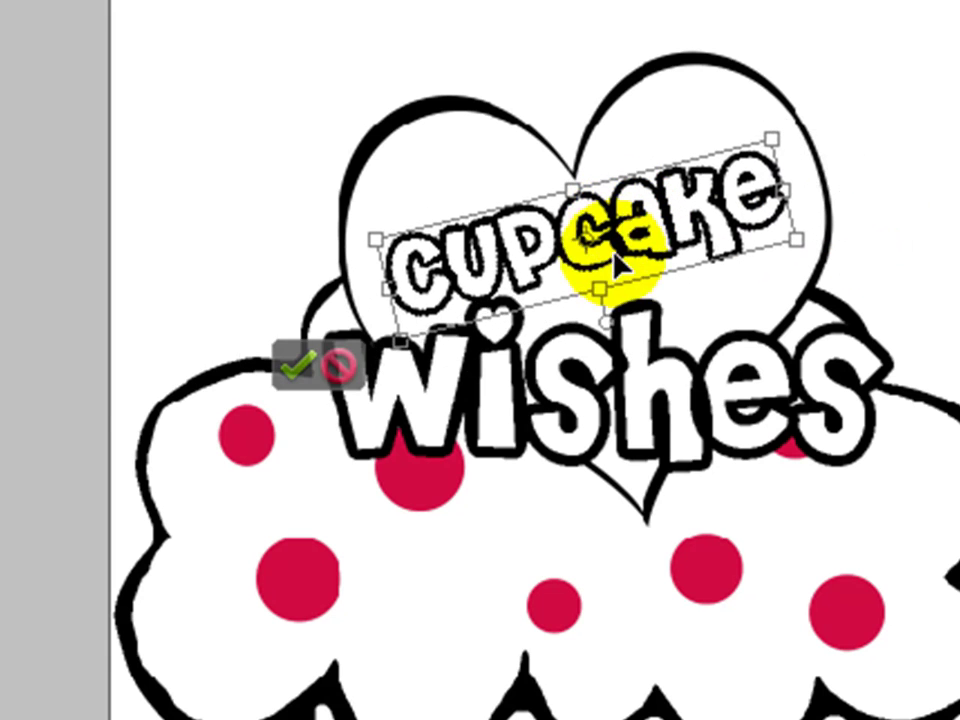
left_click(299, 367)
left_click(729, 399)
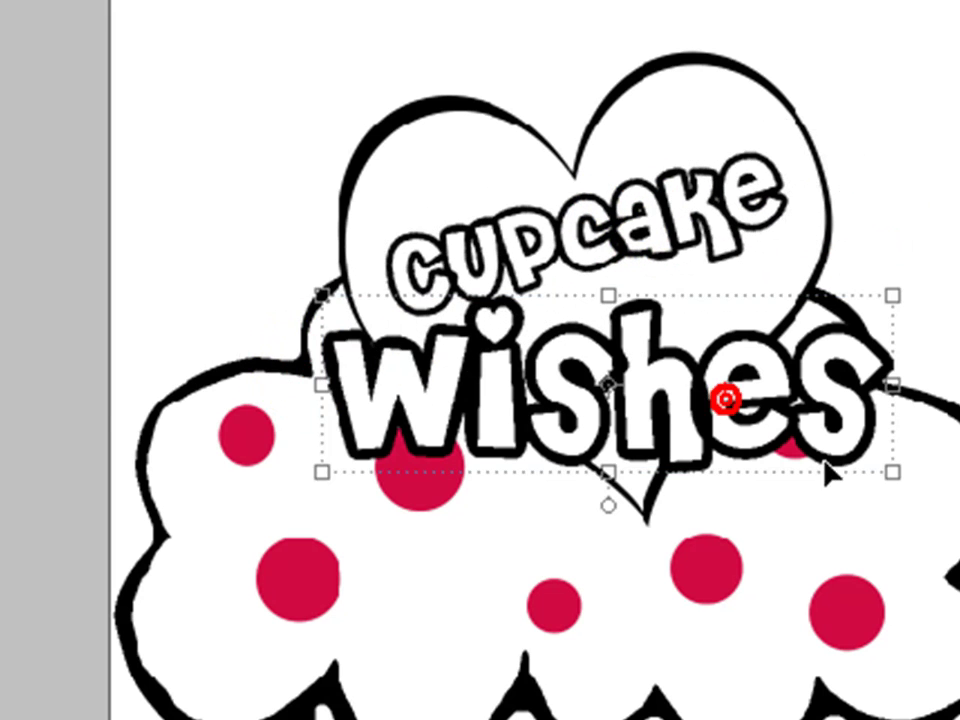
left_click_drag(880, 483, 778, 377)
left_click_drag(557, 343, 640, 340)
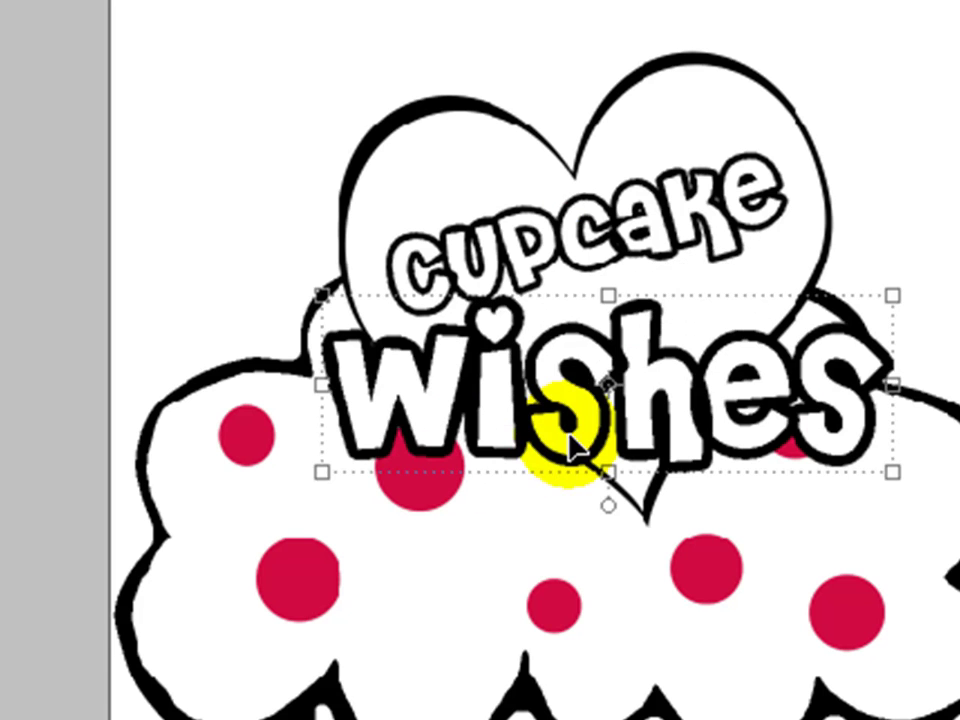
- Shrink the word "wishes", tilt it to match "cupcake" and place it directly below that word in the heart
left_click_drag(887, 472, 652, 390)
left_click_drag(540, 341, 655, 355)
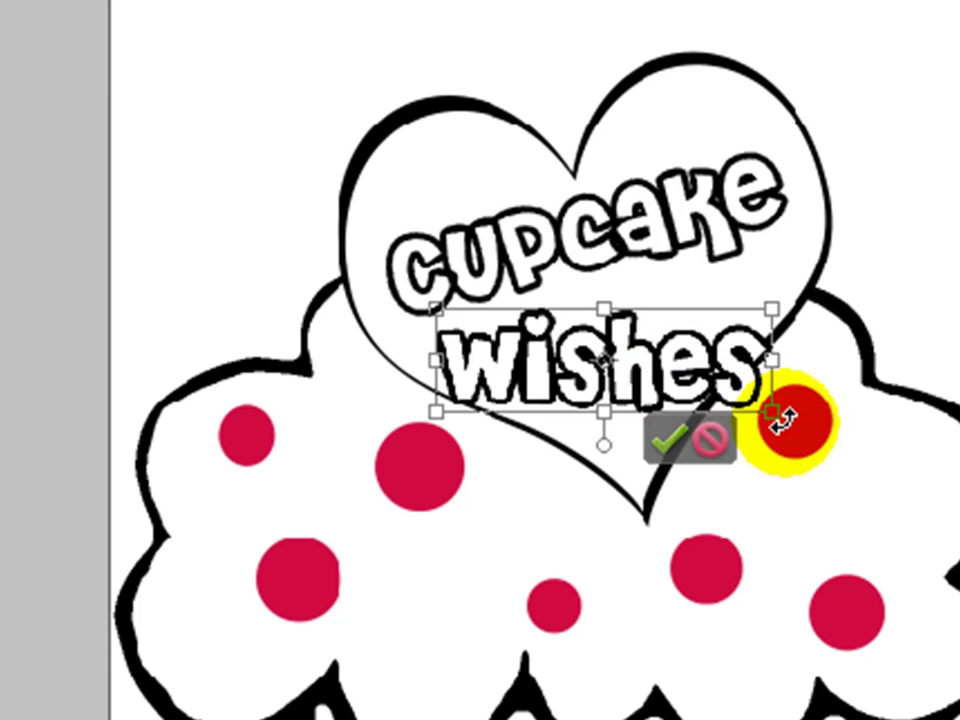
left_click_drag(783, 423, 783, 351)
left_click_drag(556, 366, 583, 345)
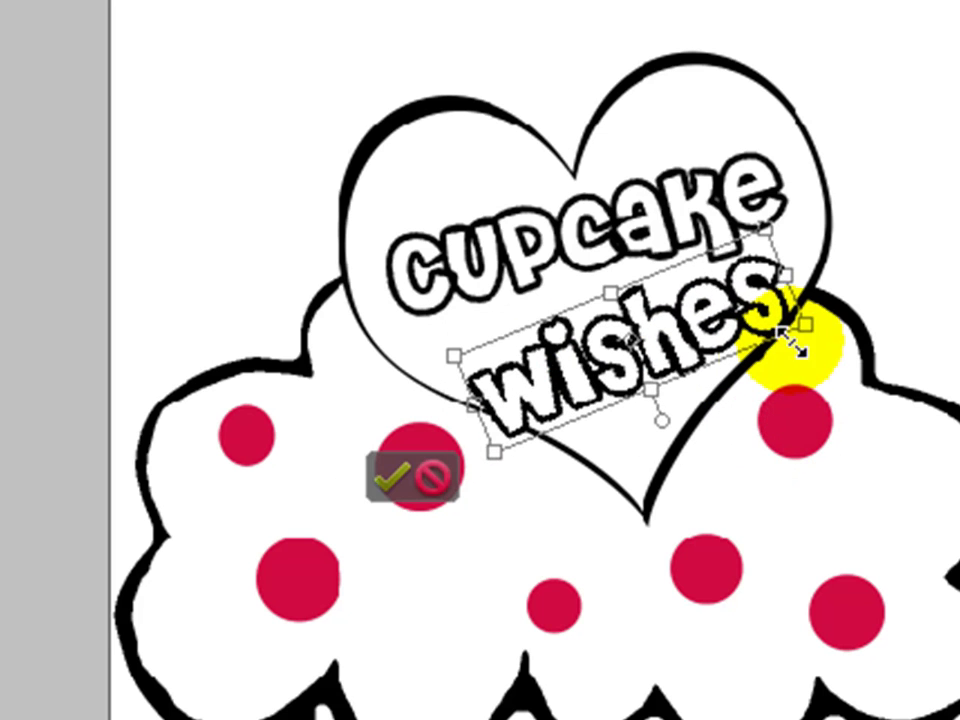
left_click_drag(810, 343, 806, 370)
left_click_drag(619, 337, 598, 321)
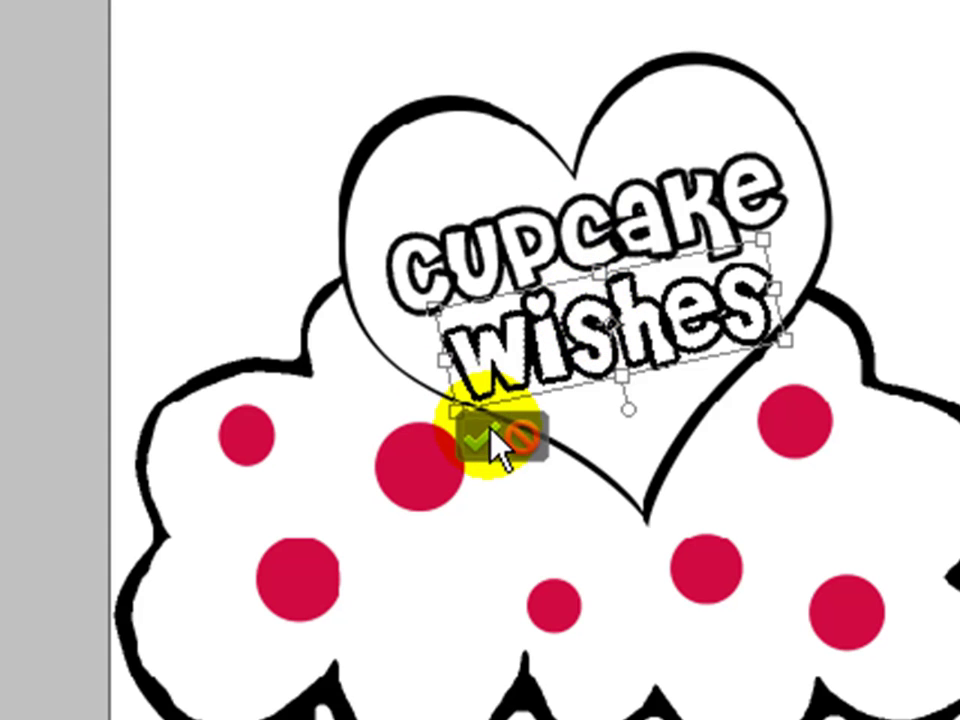
left_click(484, 434)
left_click(615, 390)
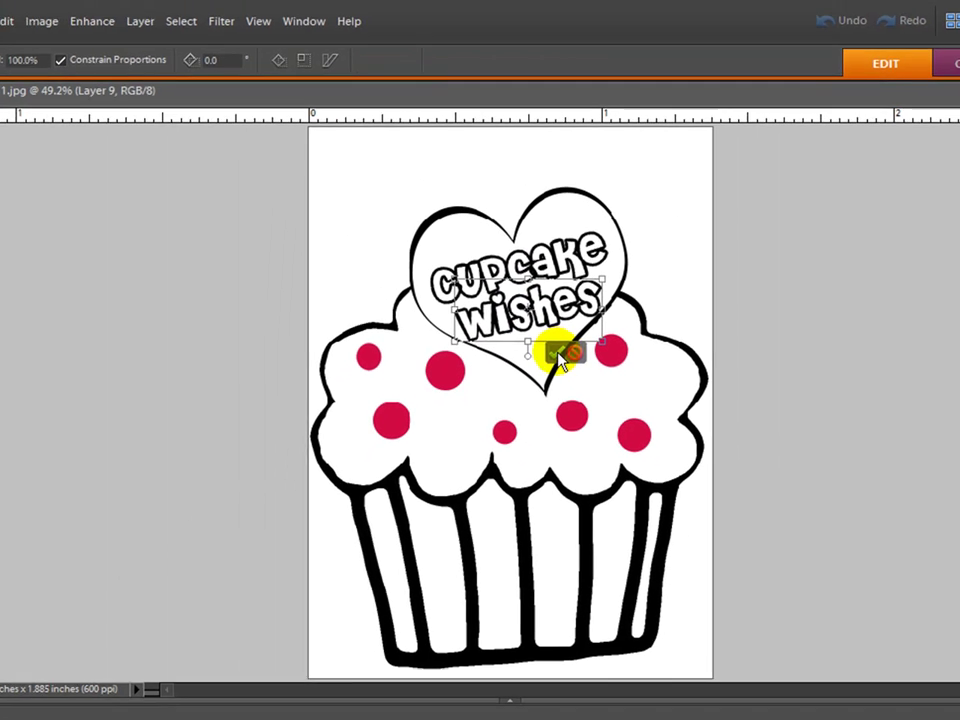
left_click(620, 393)
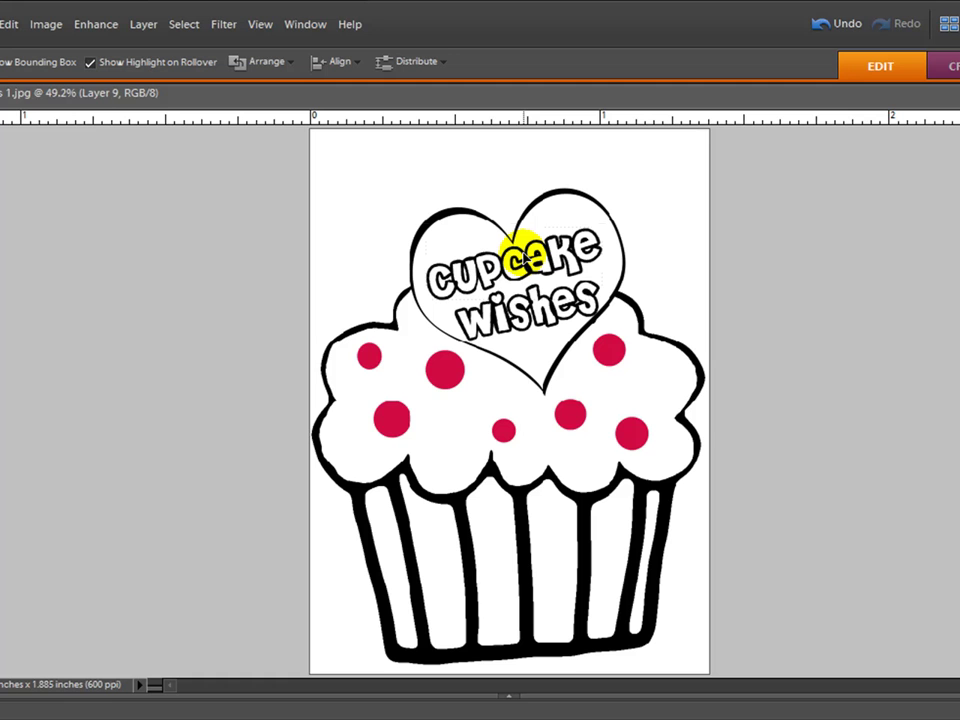
- Fine-tune the positions of "cupcake" and "wishes" inside the heart, then select the Background layer
left_click(522, 312)
left_click(522, 321)
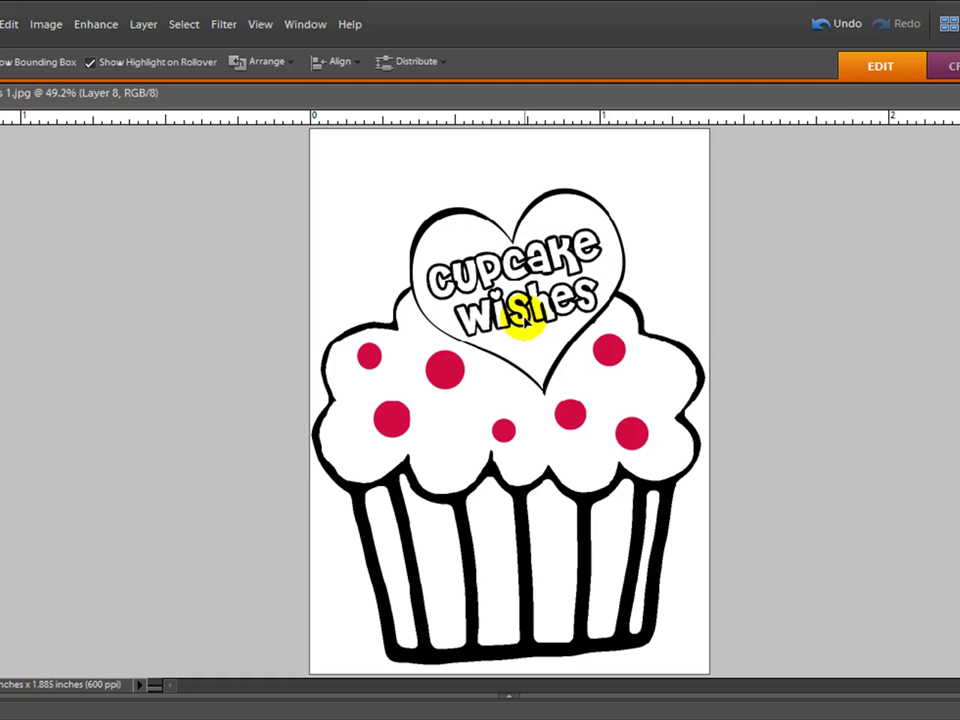
left_click_drag(523, 317, 526, 320)
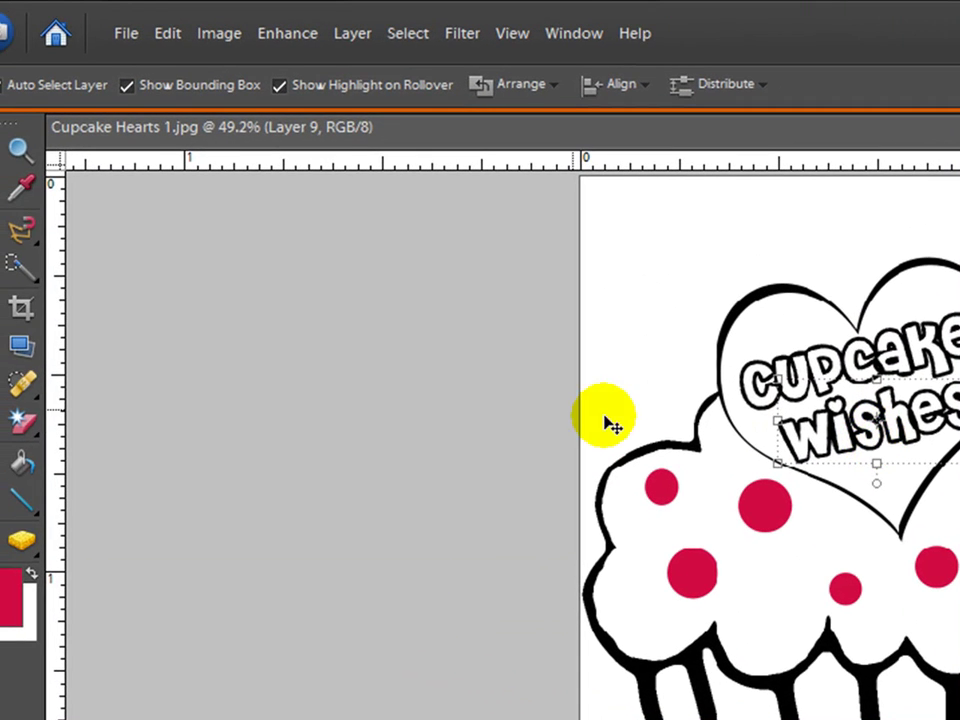
left_click(296, 297)
left_click(397, 470)
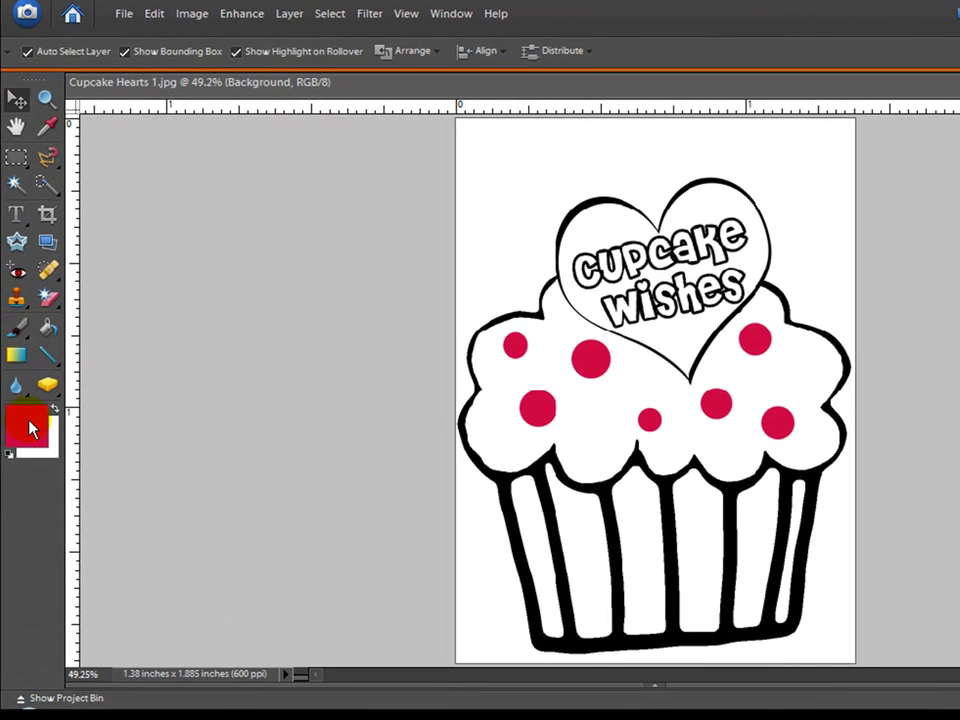
- Set the foreground color to light pink, #fbbacc, and finish with the Move tool active
left_click(30, 428)
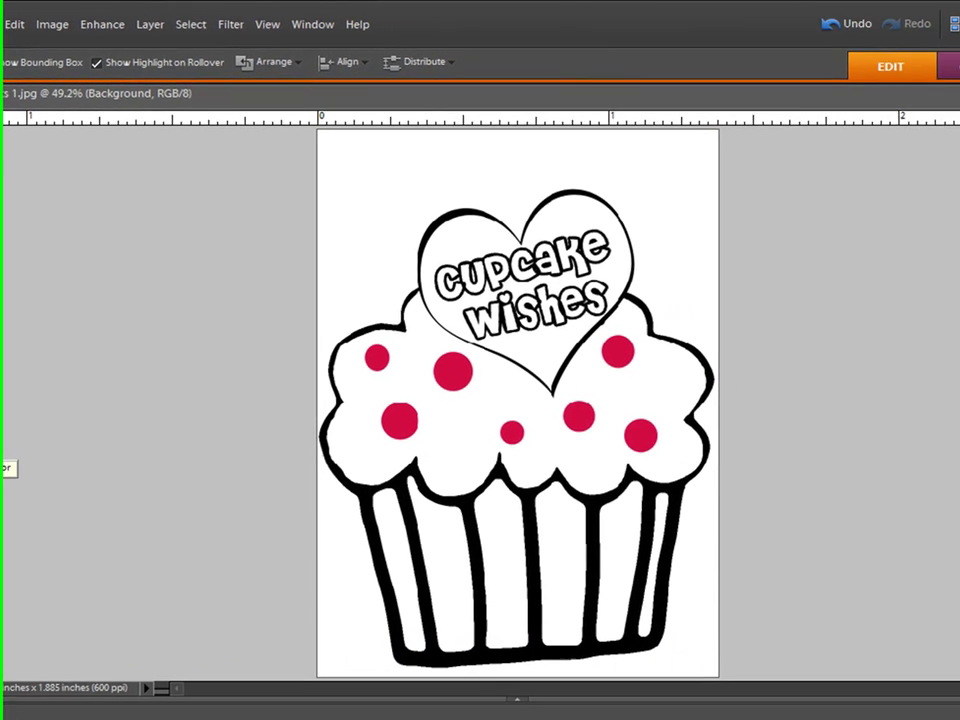
left_click(9, 472)
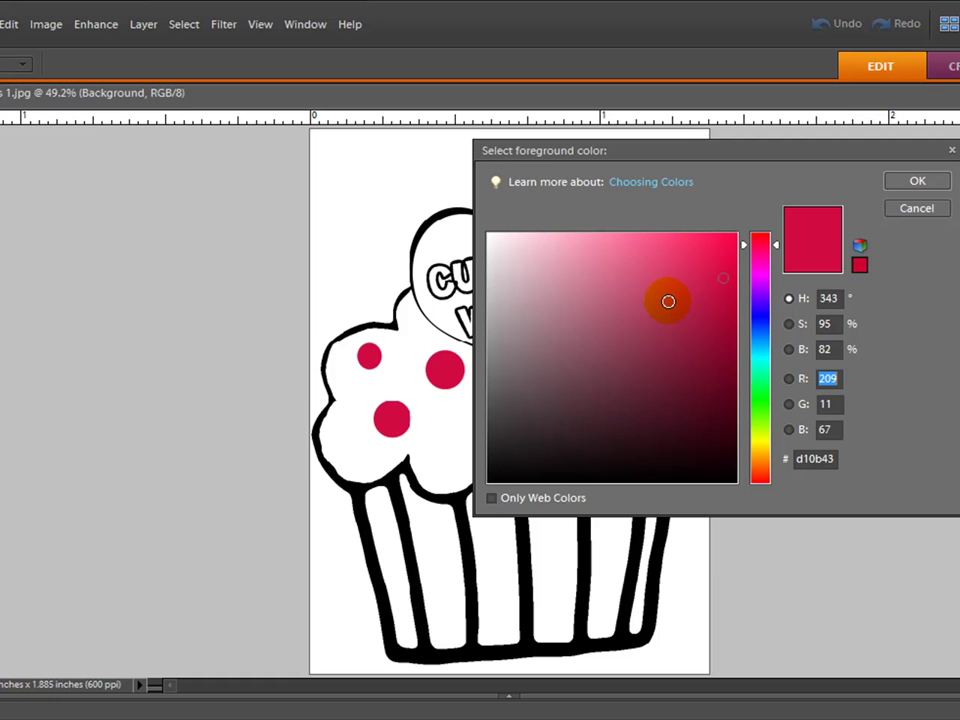
left_click_drag(663, 281, 677, 445)
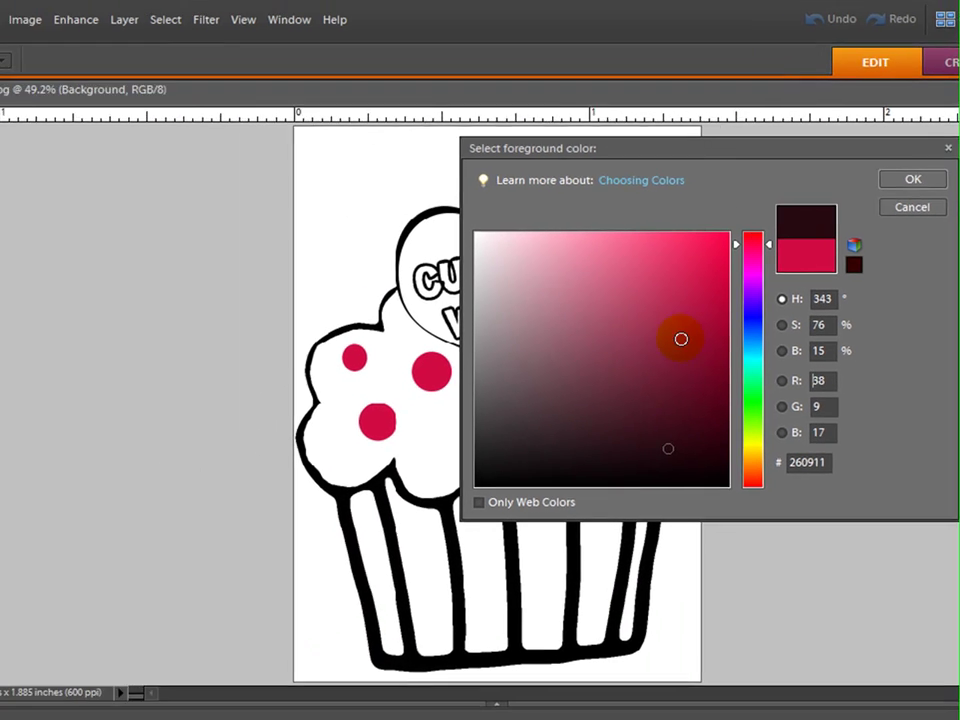
left_click_drag(361, 352, 204, 226)
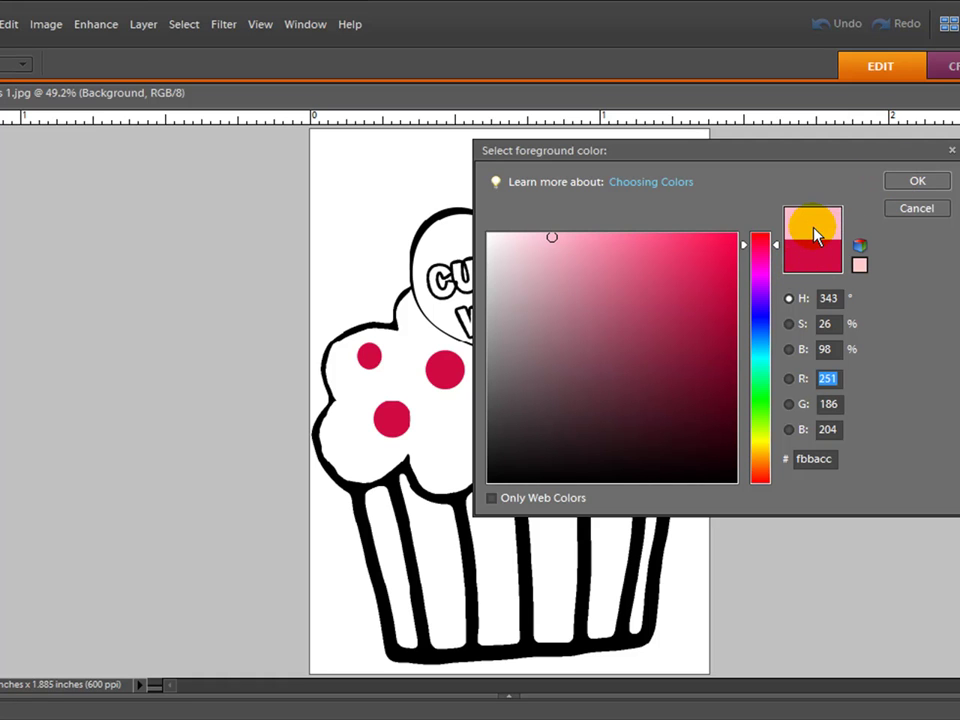
left_click(905, 182)
left_click(47, 332)
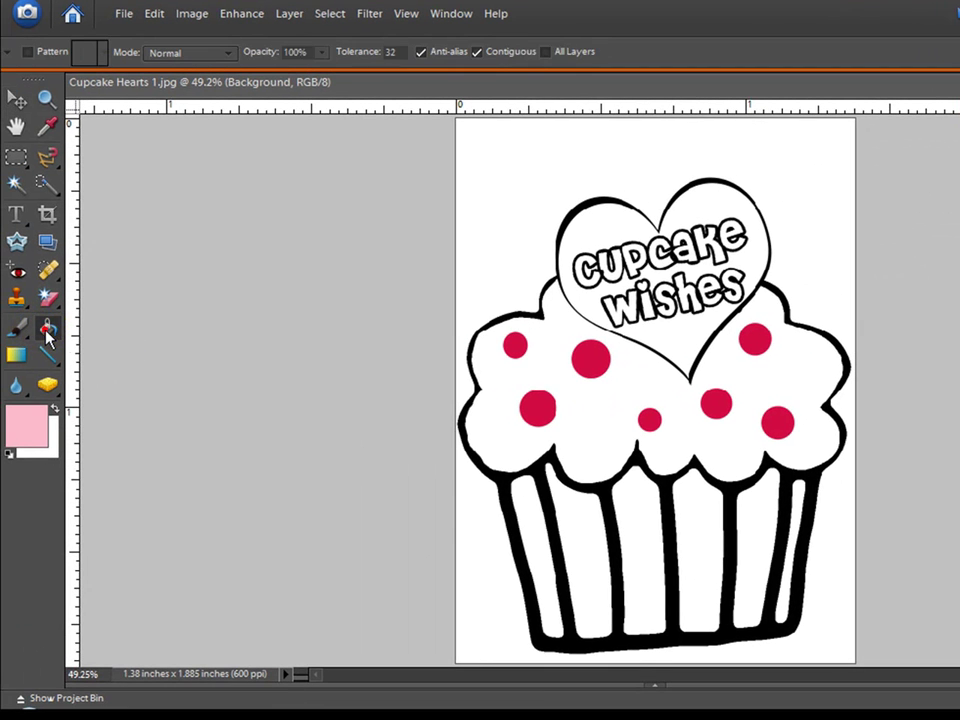
left_click(16, 100)
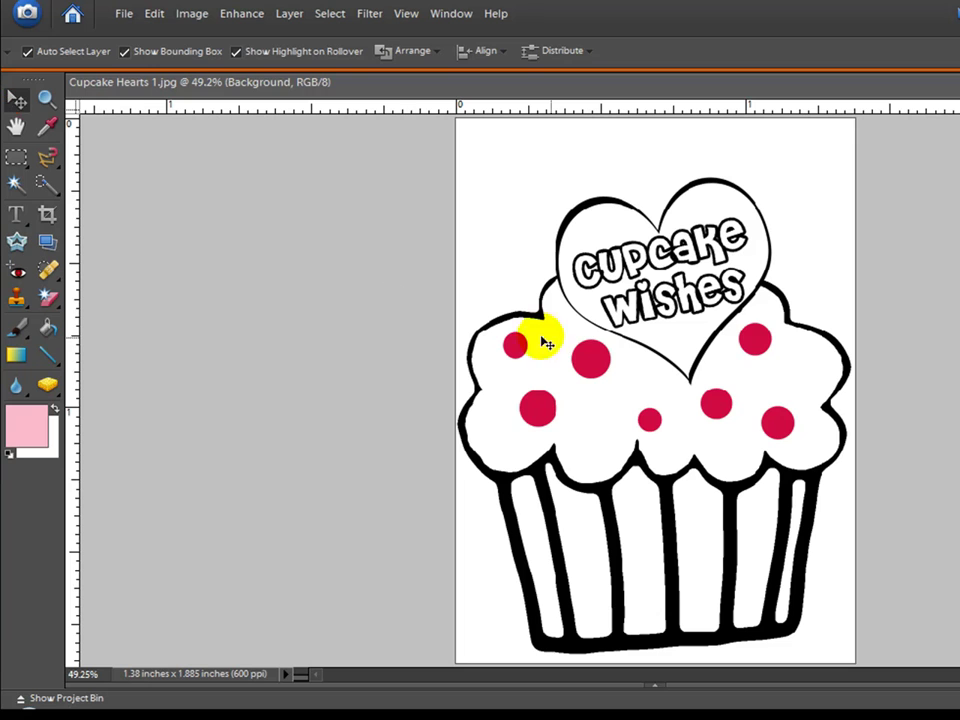
- Fill the cupcake's frosting with the light pink foreground color using the Paint Bucket
left_click(45, 326)
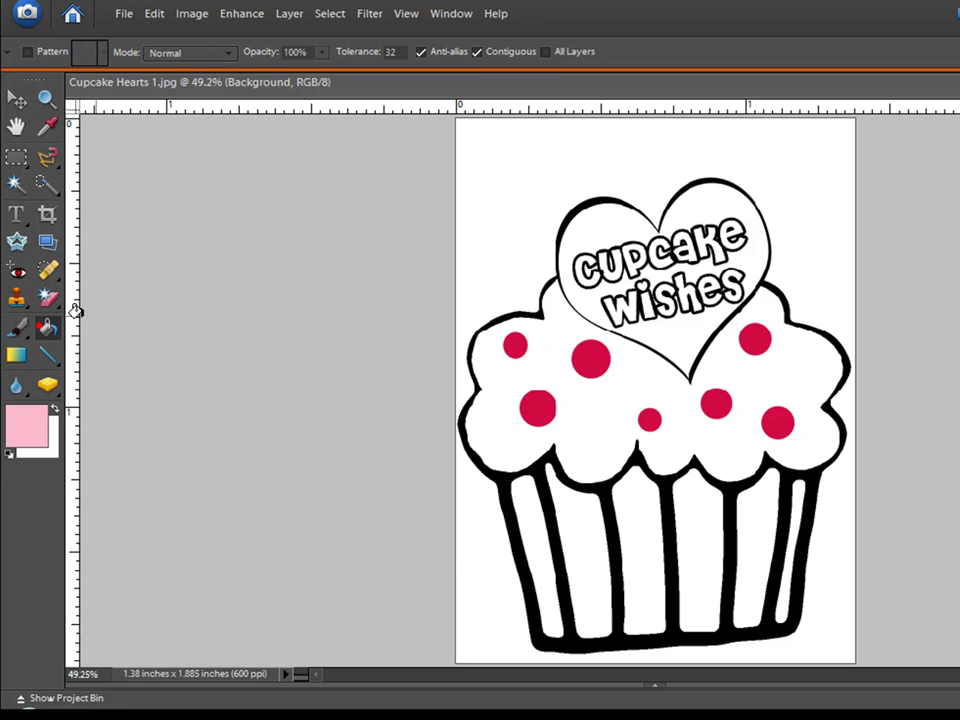
left_click(555, 319)
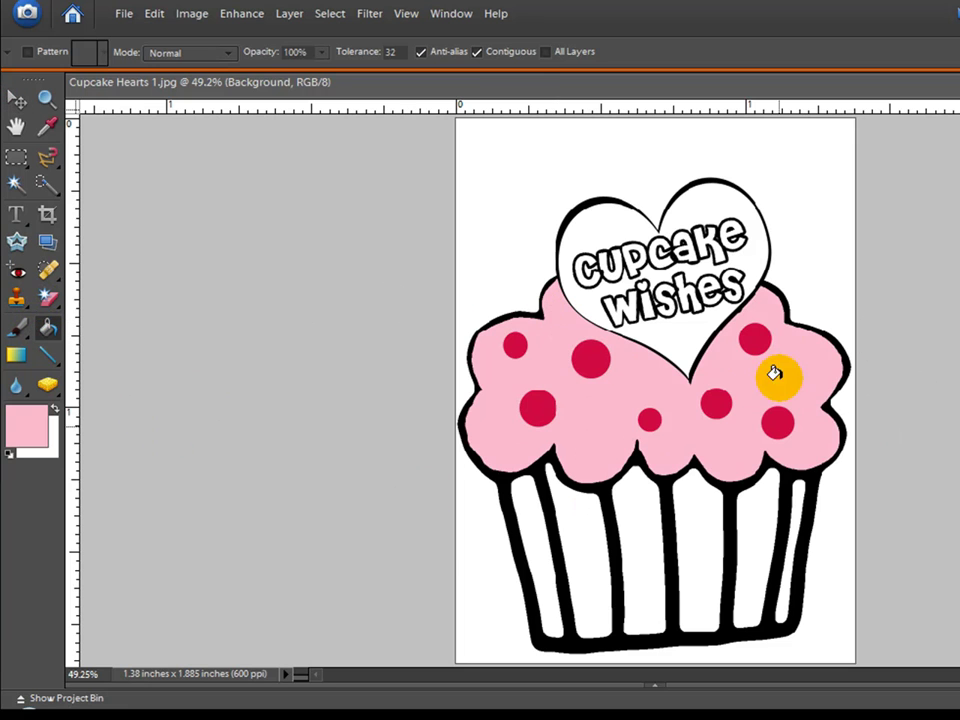
- Set the foreground color to dark brown and fill the panels of the cupcake wrapper with it
left_click(20, 424)
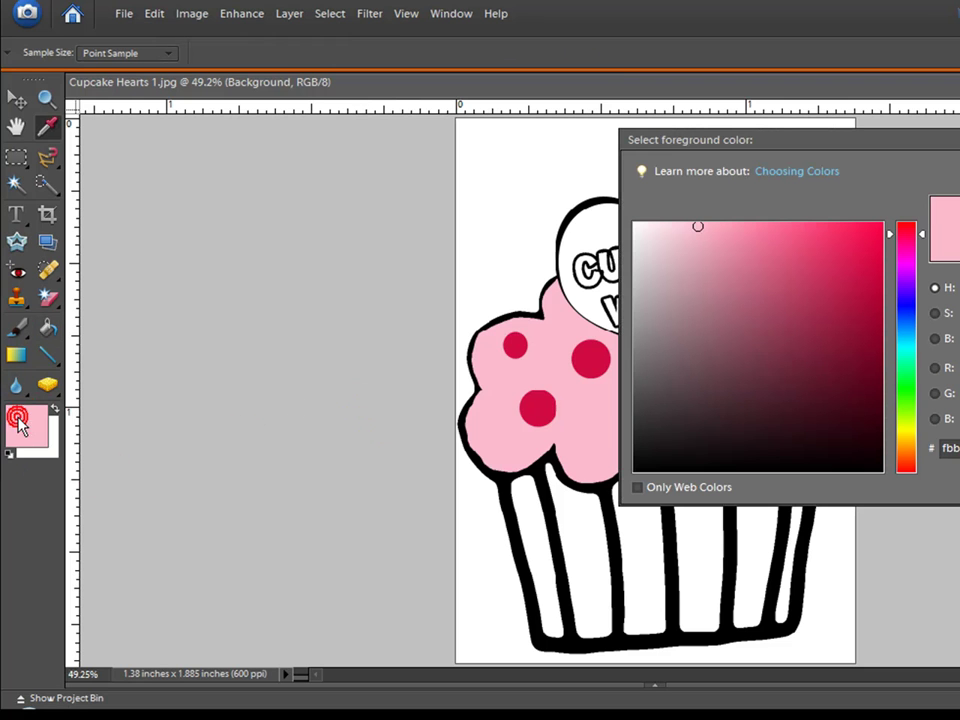
left_click_drag(903, 362, 908, 460)
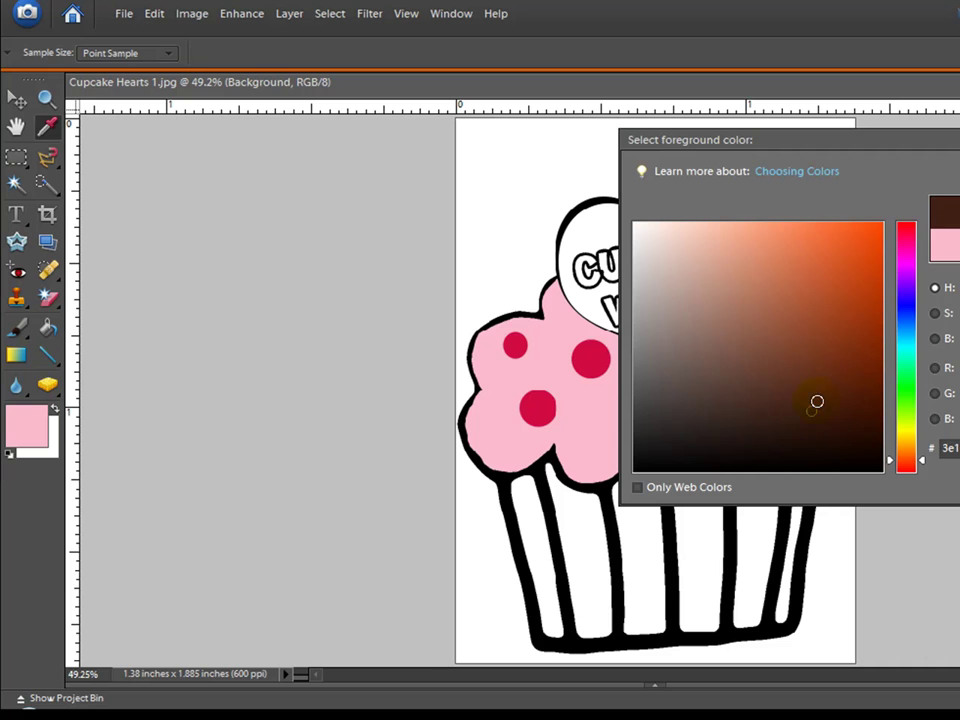
key("Return")
key("k")
left_click(530, 505)
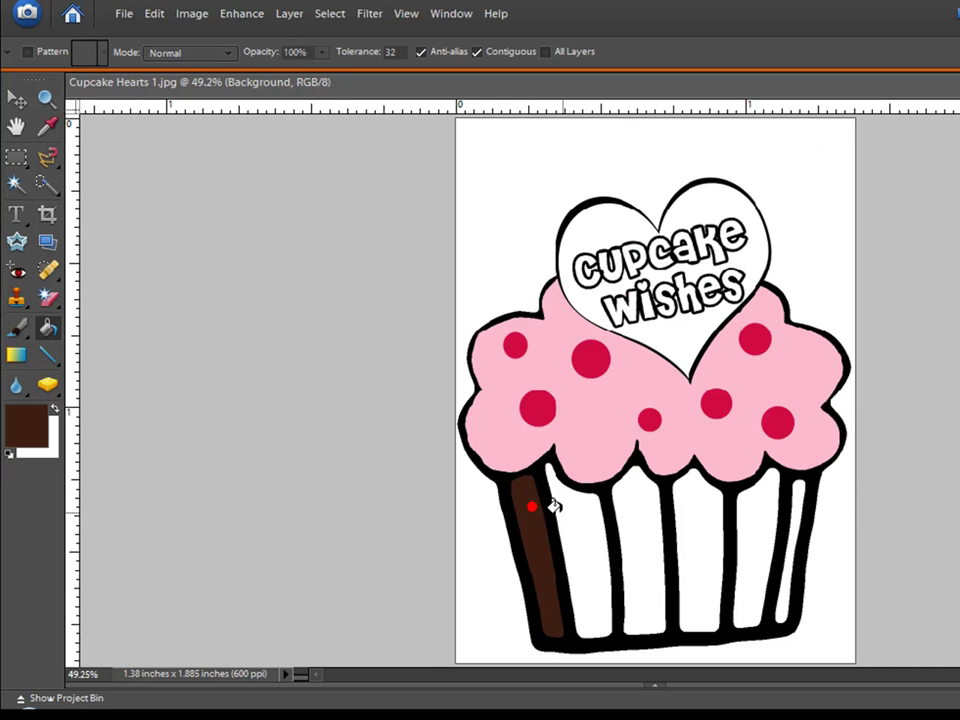
left_click(574, 516)
left_click(630, 519)
left_click(694, 517)
left_click(760, 516)
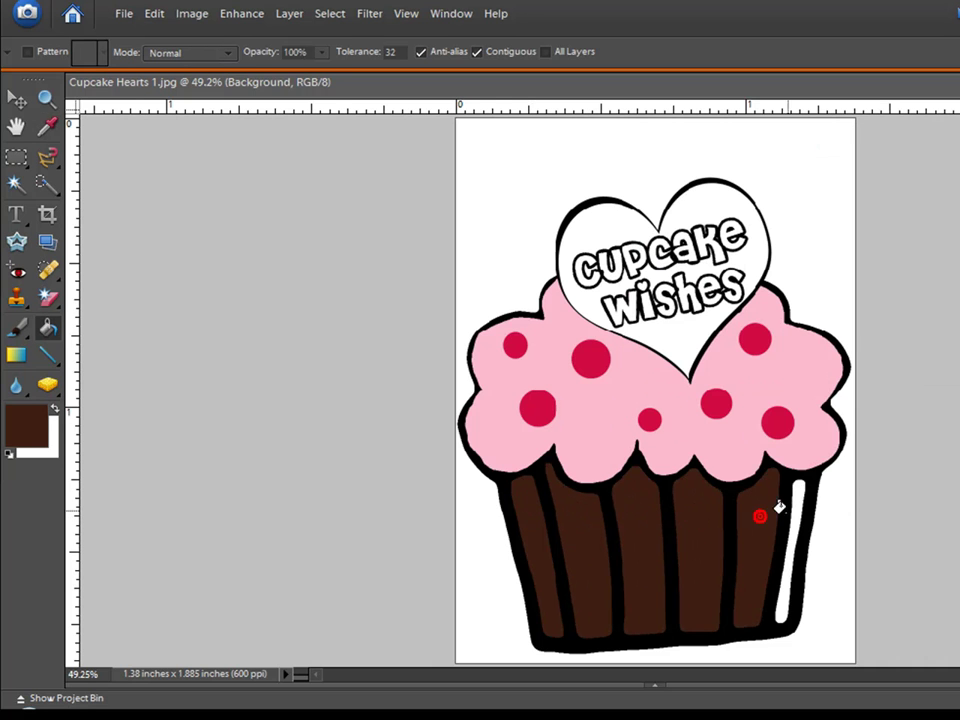
- Try filling the heart with burnt orange, #d04610, and undo the fill
left_click(16, 424)
mouse_move(714, 253)
left_mouse_down()
mouse_move(832, 248)
mouse_move(861, 267)
left_mouse_up()
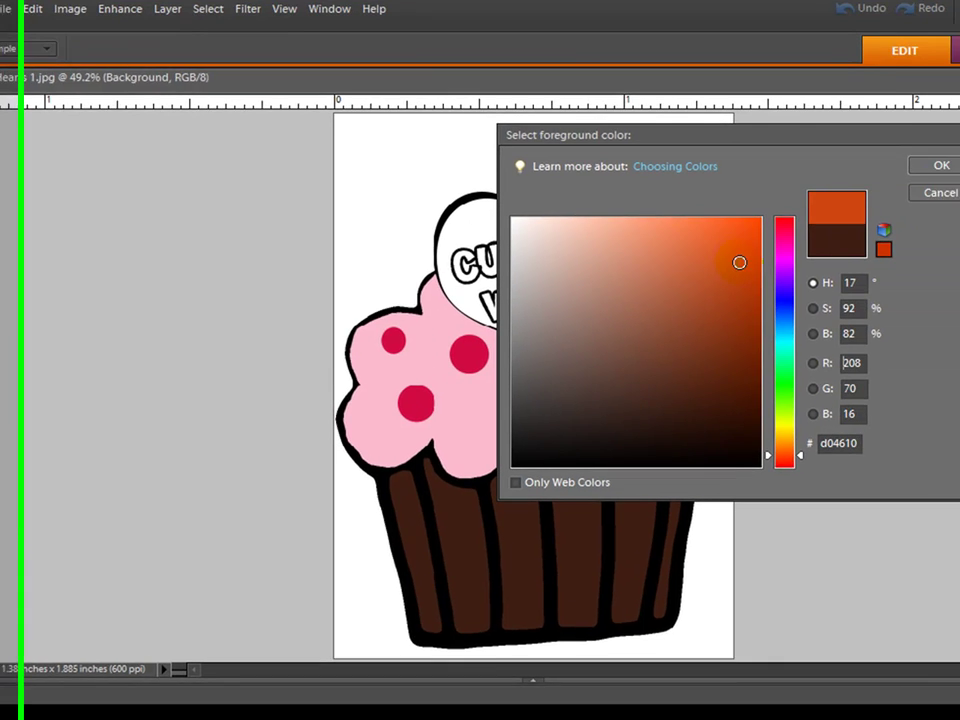
left_click(914, 175)
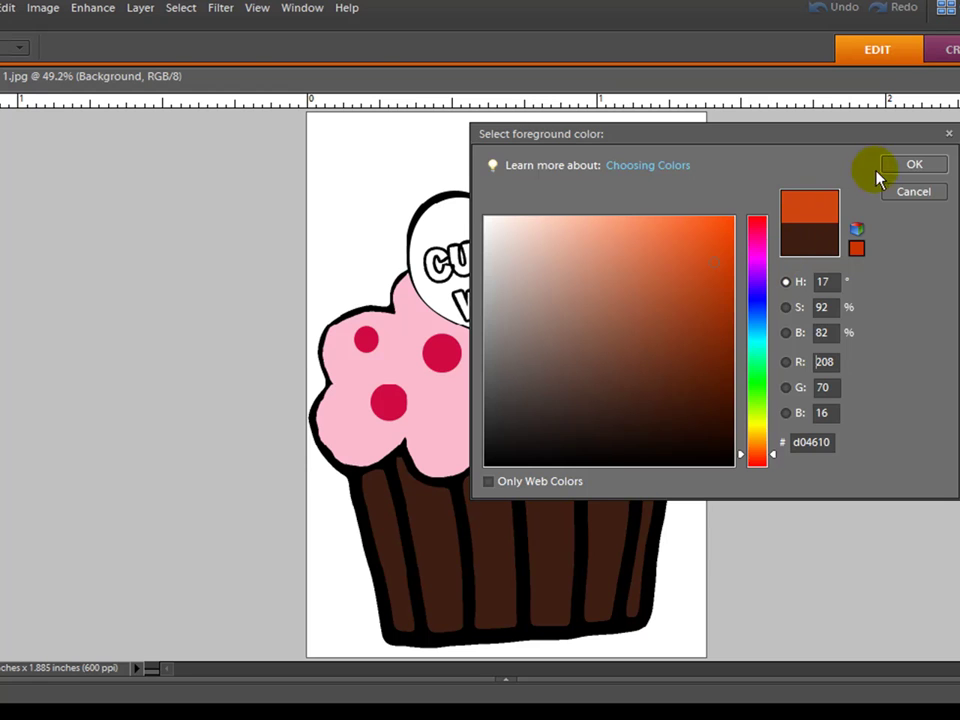
left_click(434, 231)
left_click(428, 250)
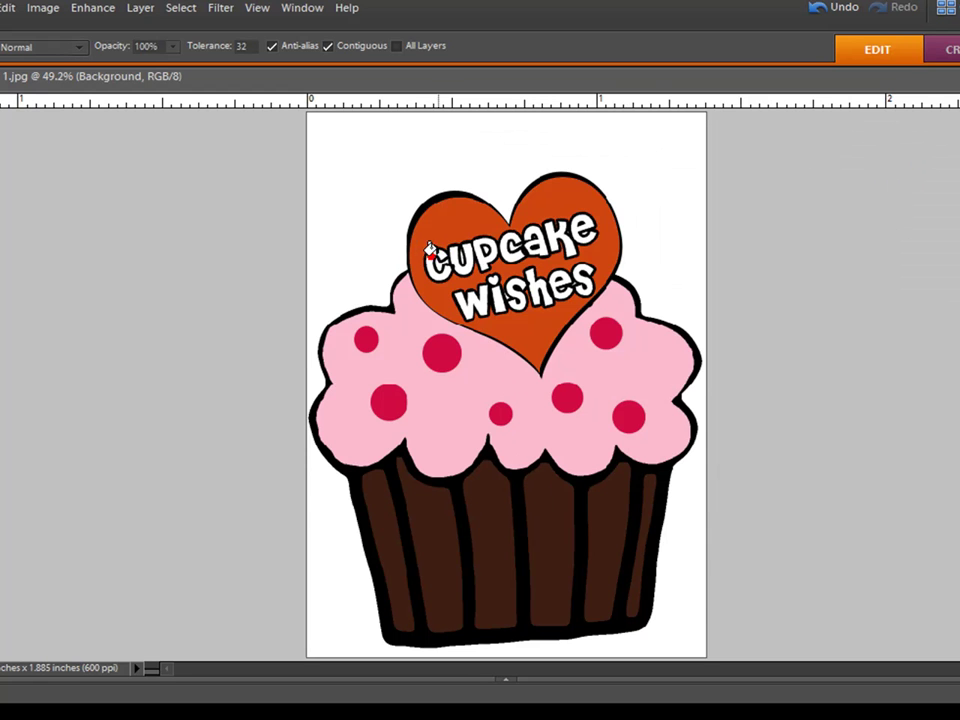
left_click(838, 16)
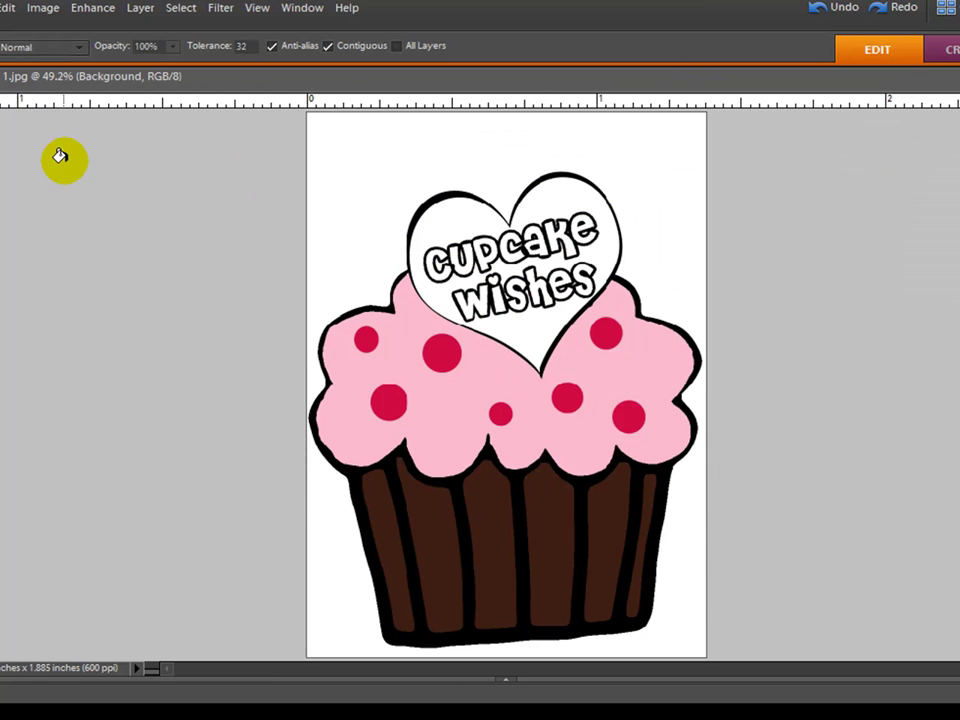
left_click(428, 219)
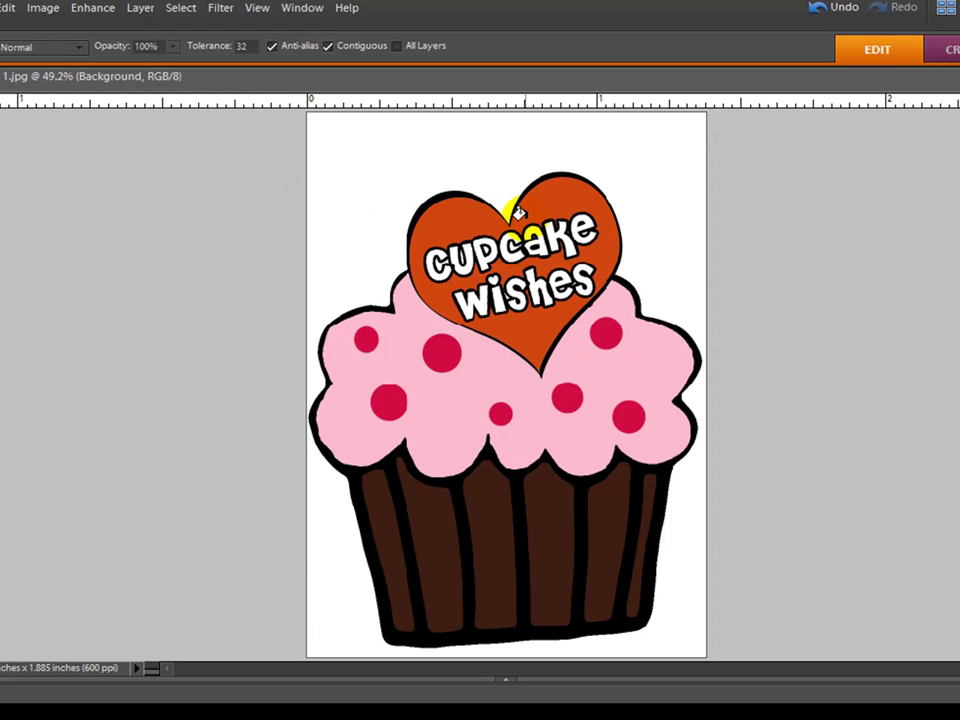
left_click(824, 10)
key("v")
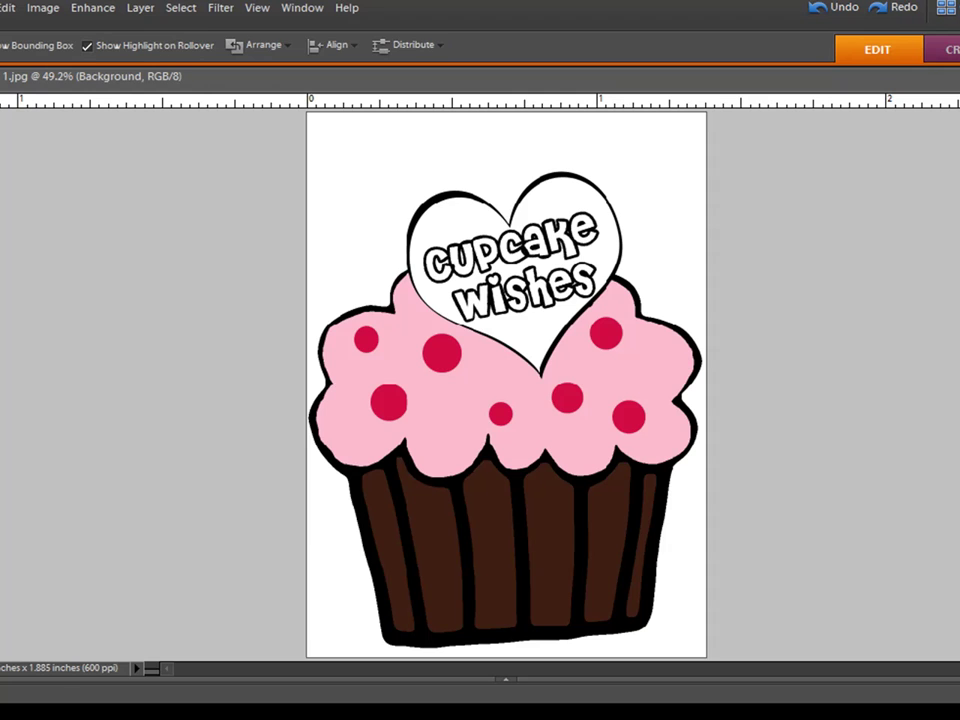
left_click(510, 247)
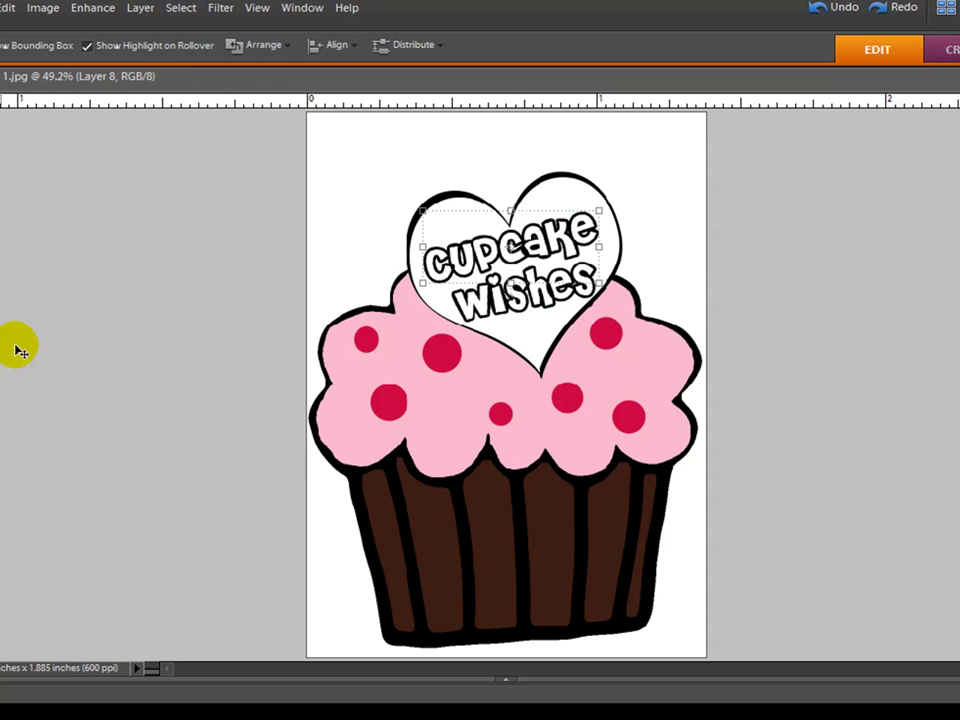
left_click(461, 308)
left_click(476, 256)
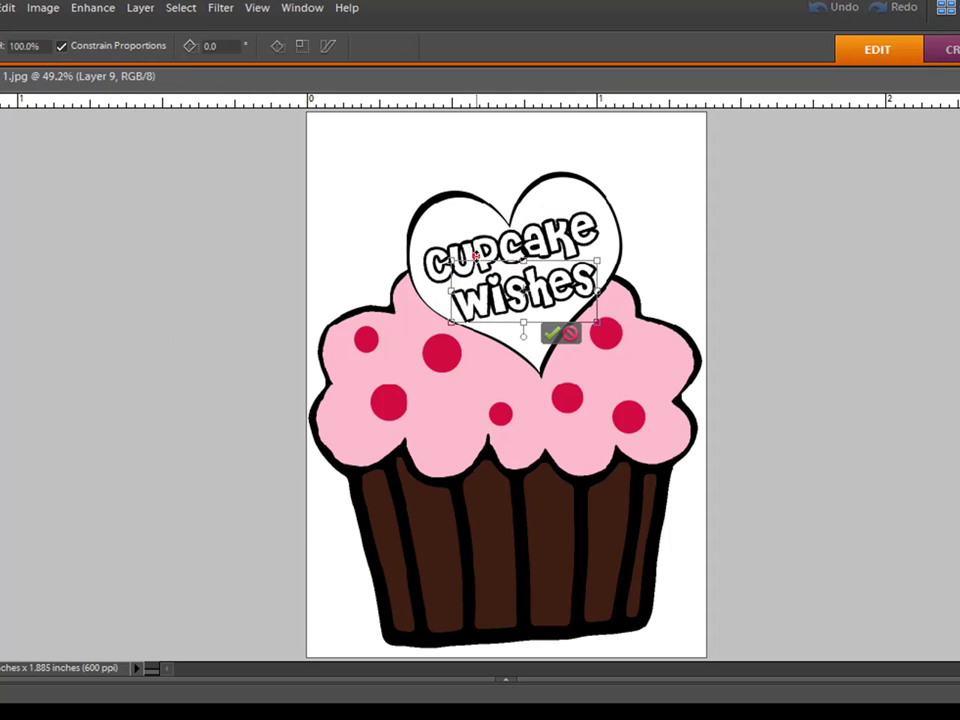
left_click(553, 331)
left_click(441, 256)
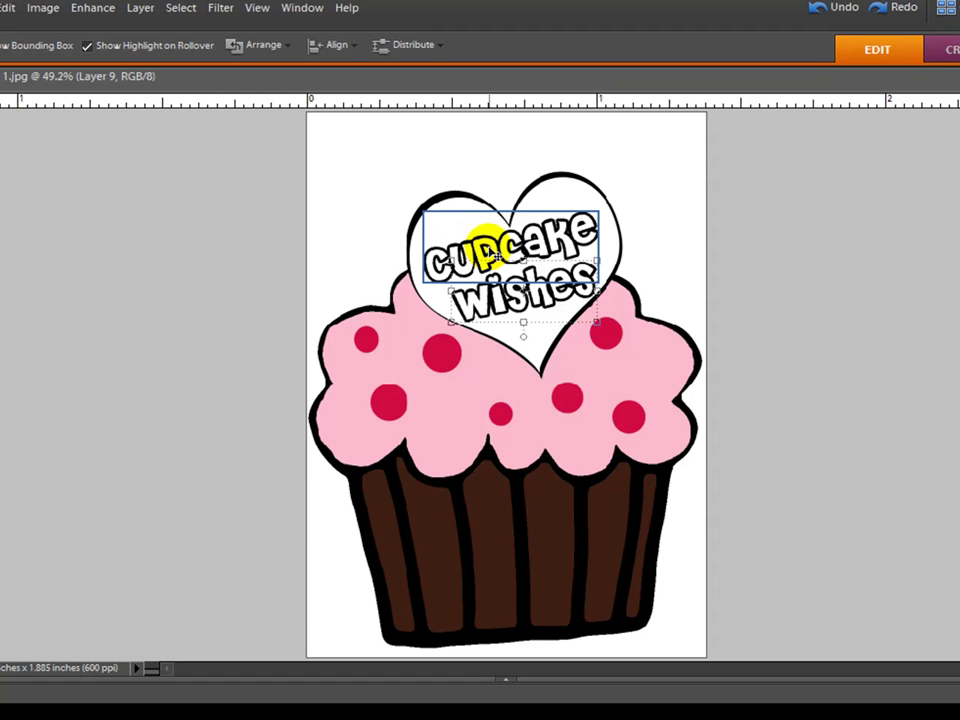
left_click(5, 560)
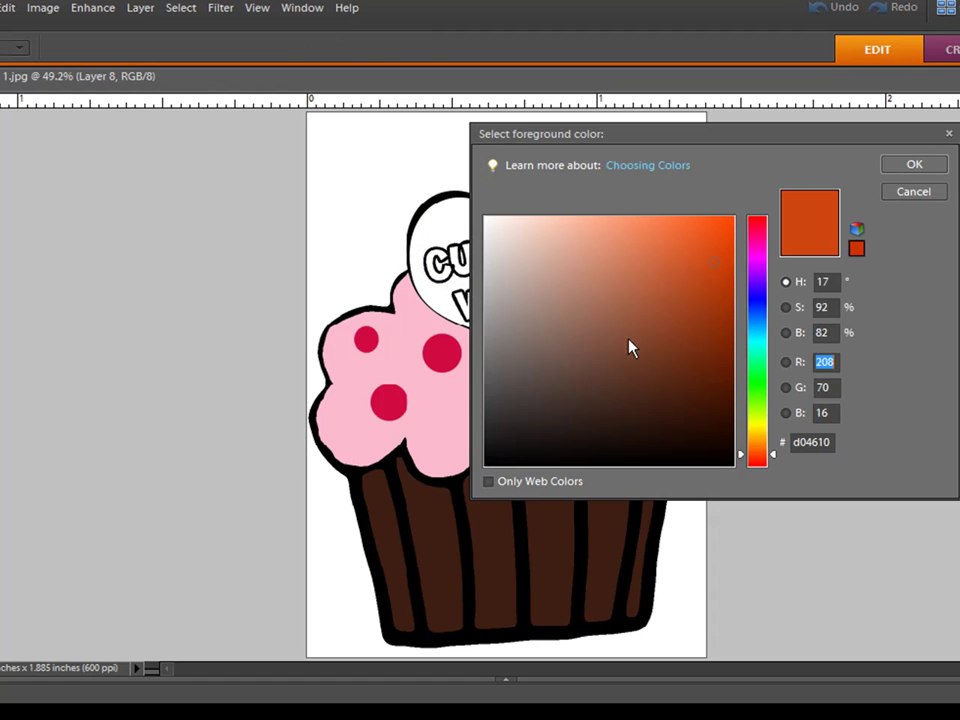
left_click(914, 165)
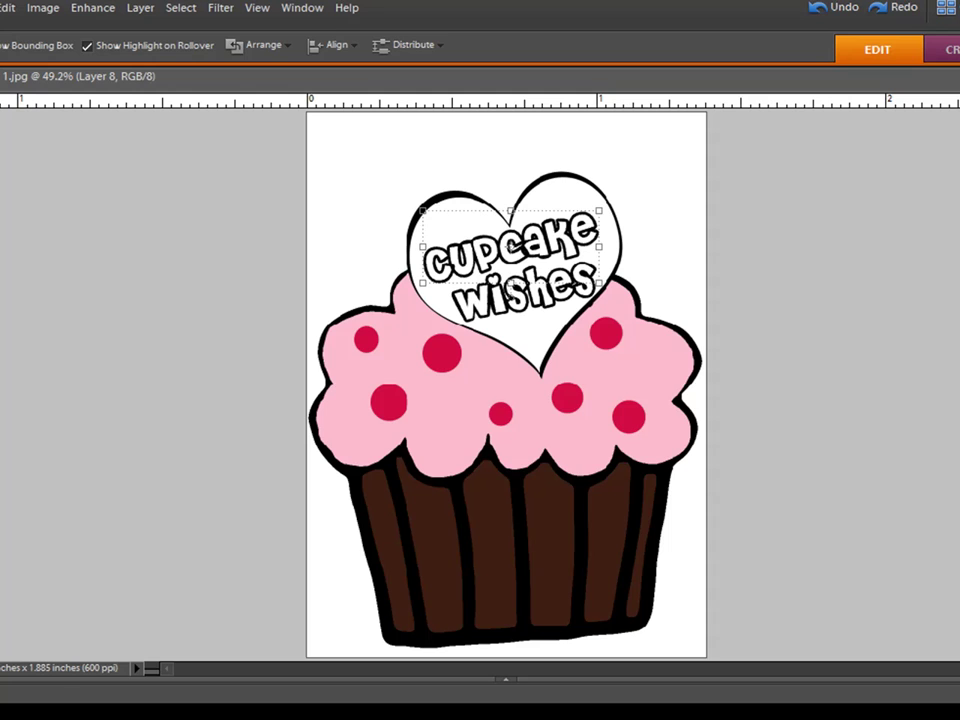
left_click(5, 560)
left_click_drag(573, 334, 494, 264)
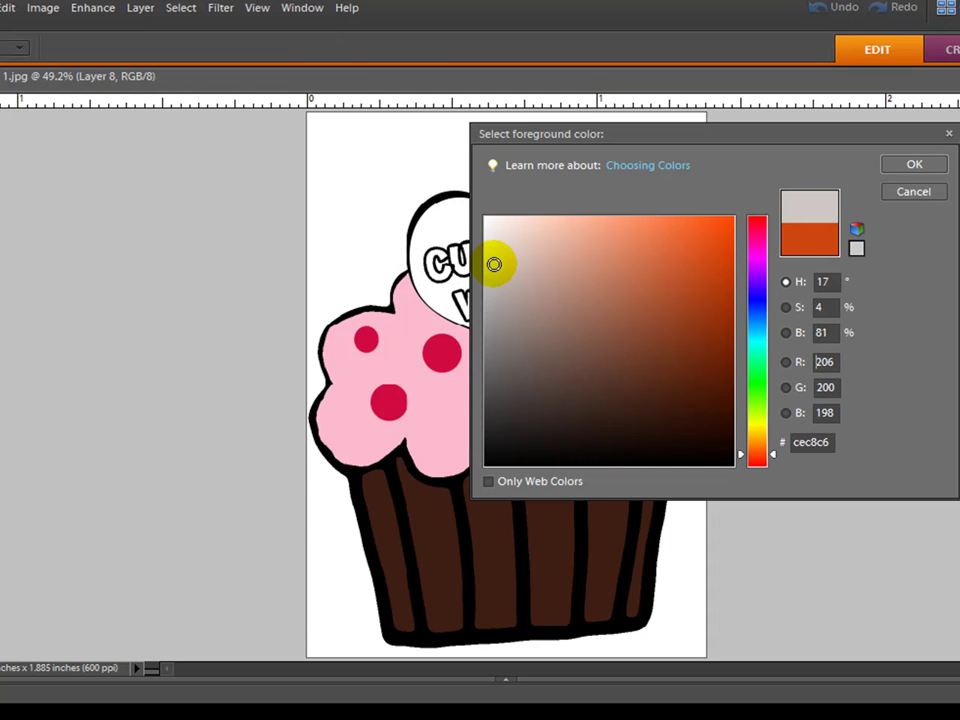
left_click(914, 192)
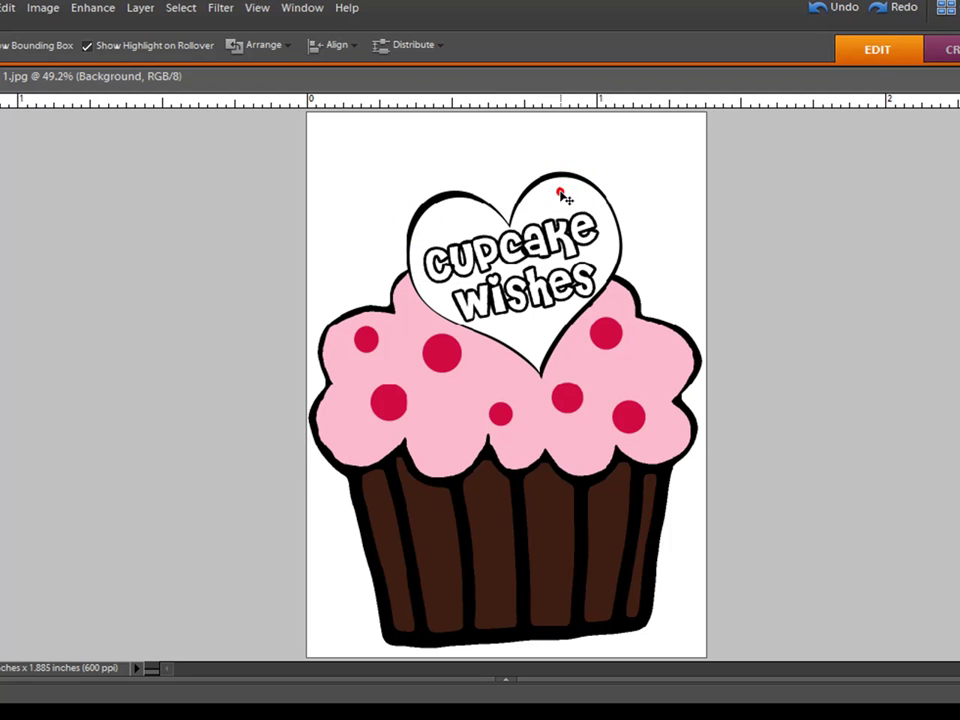
- Set the foreground color to purple and fill the heart on the Background layer with it
left_click(5, 560)
left_click_drag(754, 262, 754, 219)
mouse_move(687, 254)
left_mouse_down()
mouse_move(679, 246)
mouse_move(704, 267)
left_mouse_up()
left_click_drag(772, 245, 752, 257)
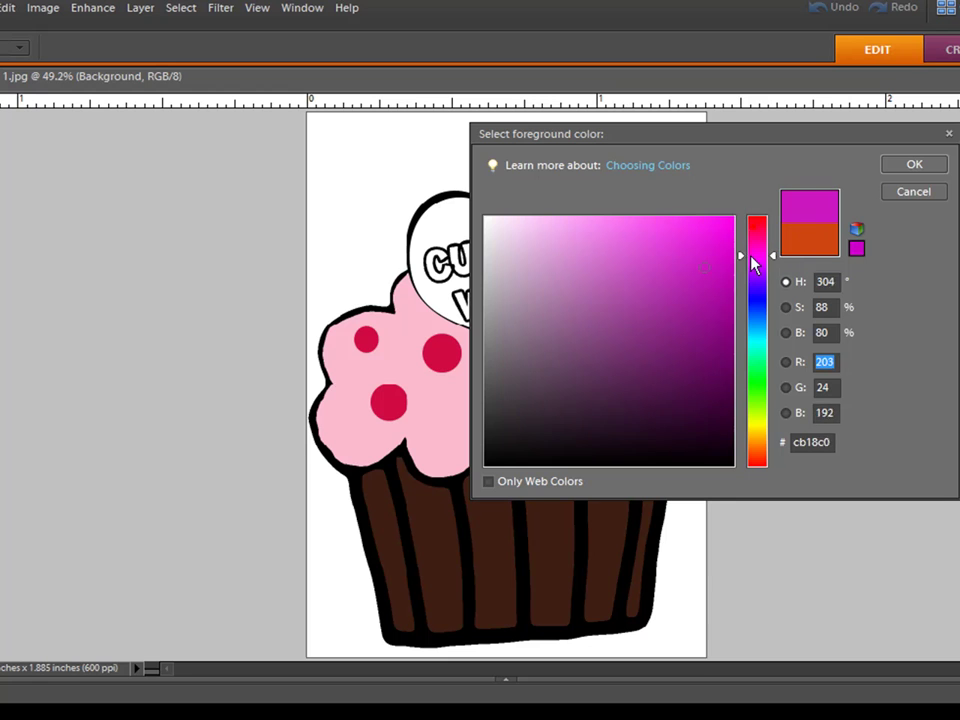
left_click(906, 161)
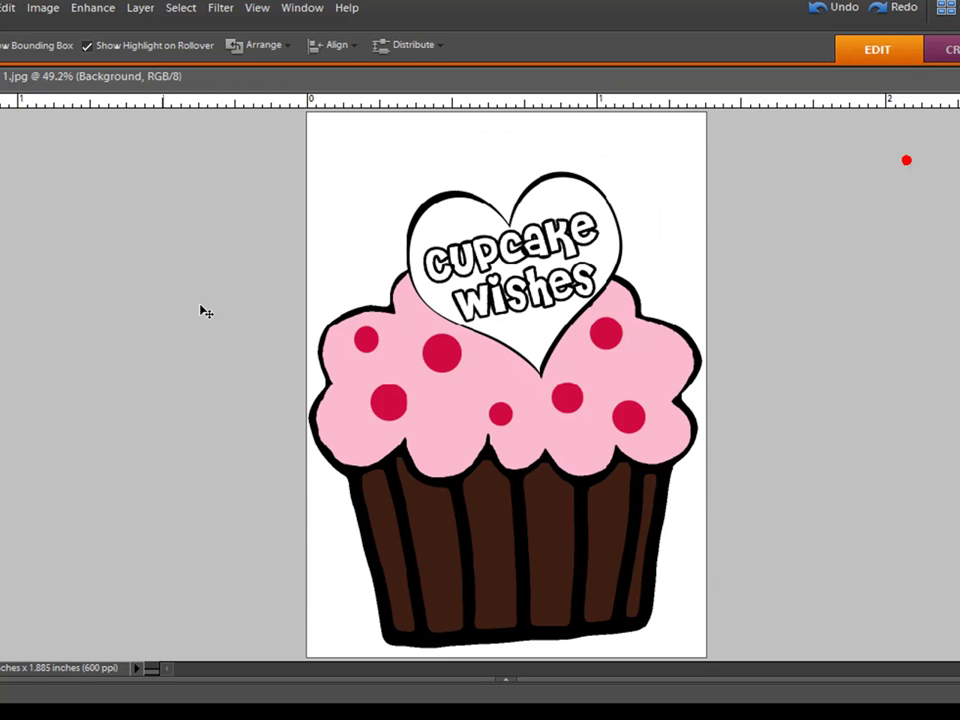
key("k")
left_click(433, 217)
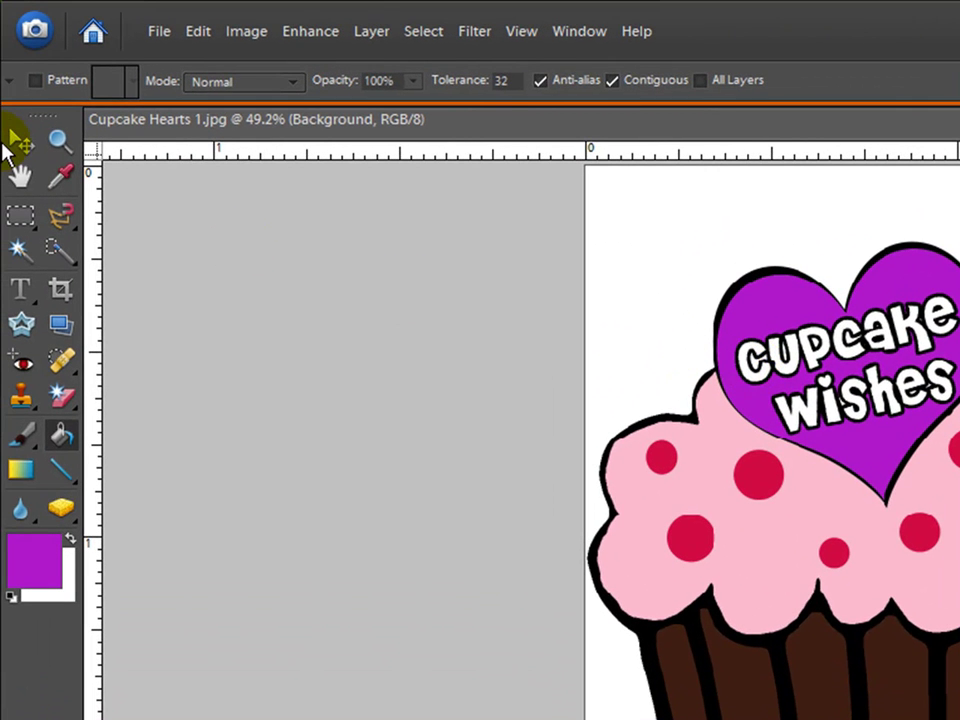
- Select the "cupcake" word layer, try a purple Paint Bucket fill on its lettering, and undo the fill
left_click(18, 148)
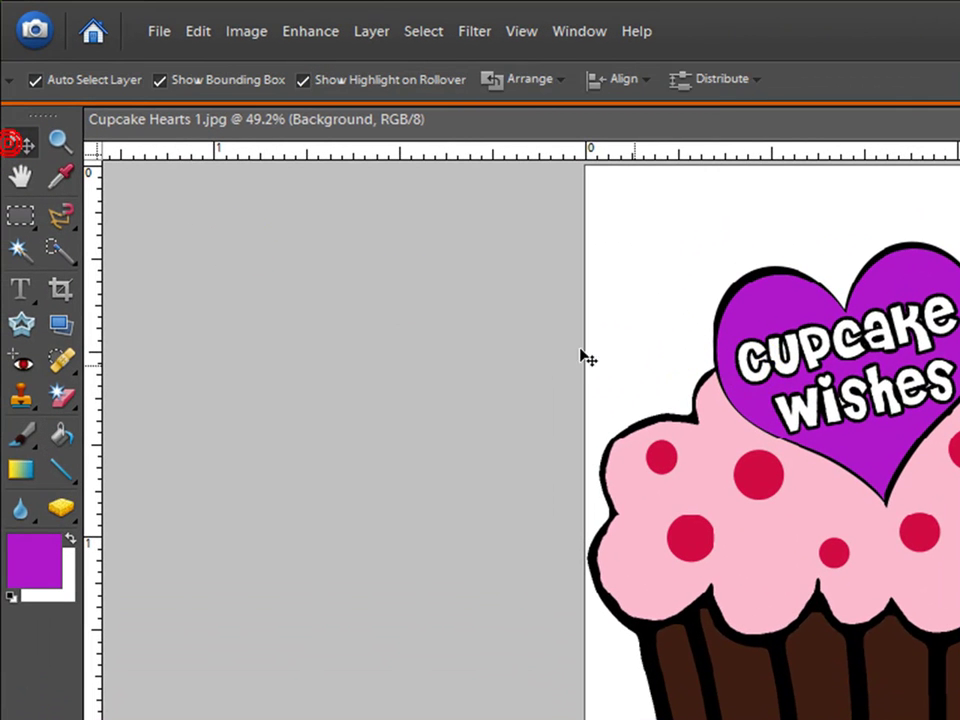
left_click(826, 355)
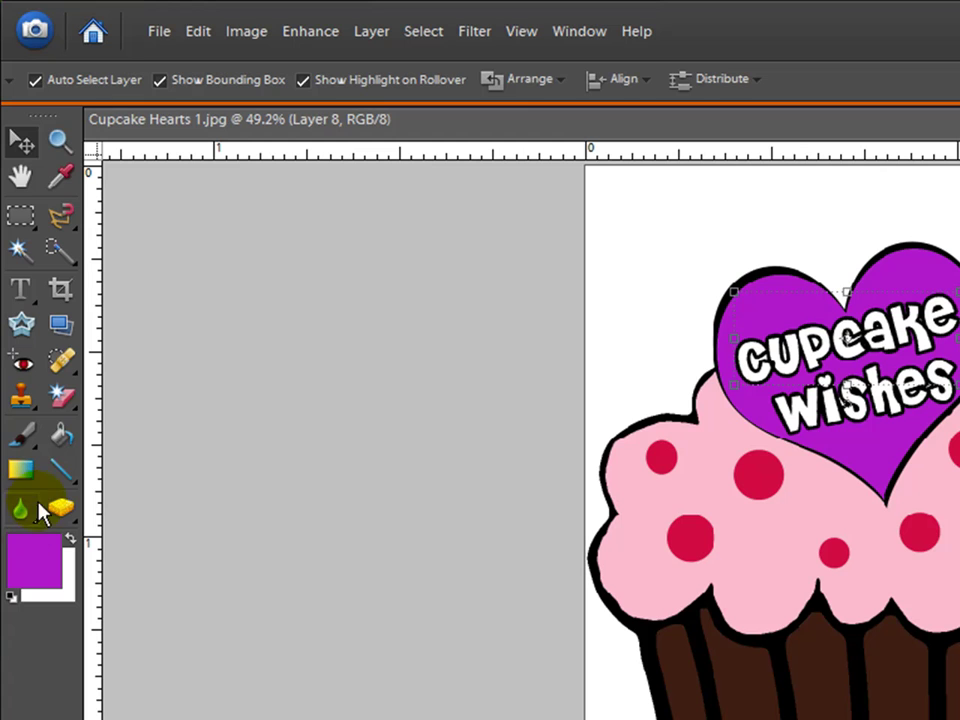
left_click(60, 435)
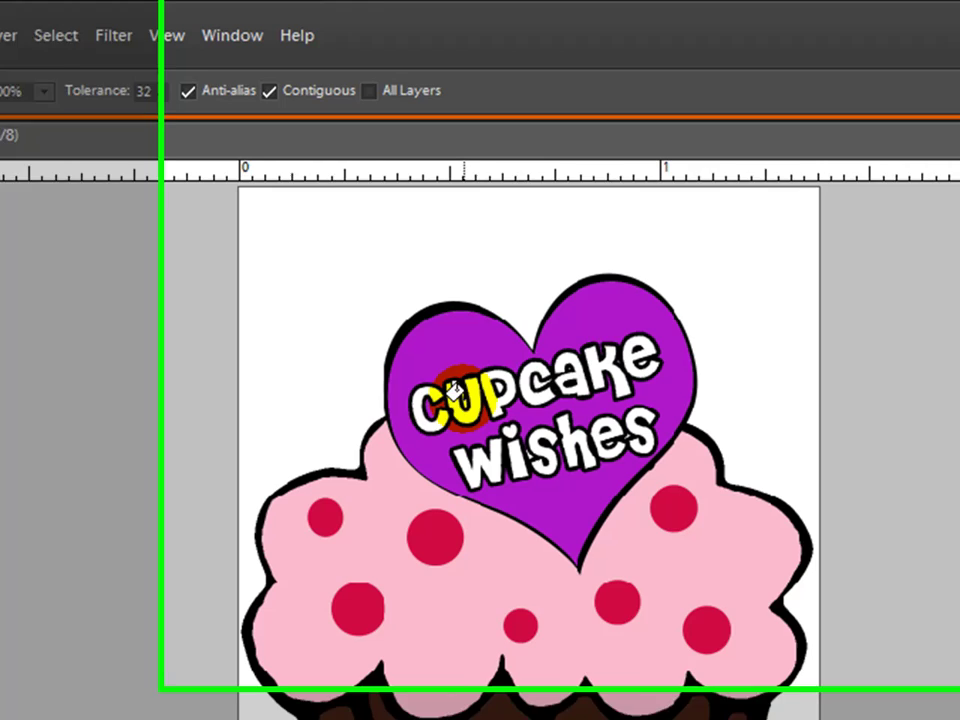
left_click(782, 354)
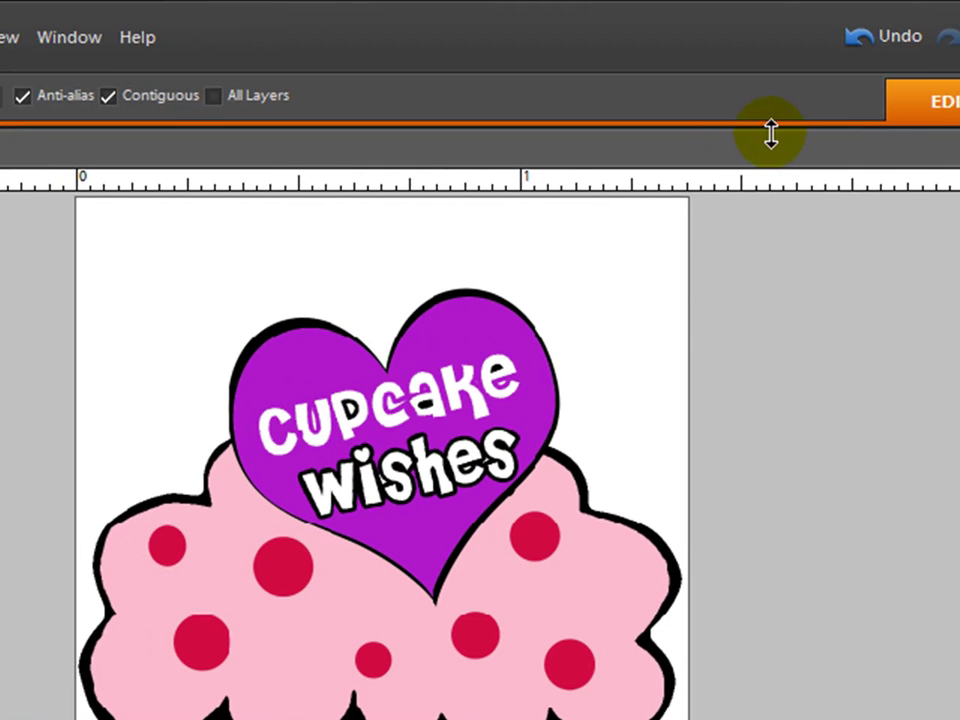
left_click(858, 36)
left_click(305, 420)
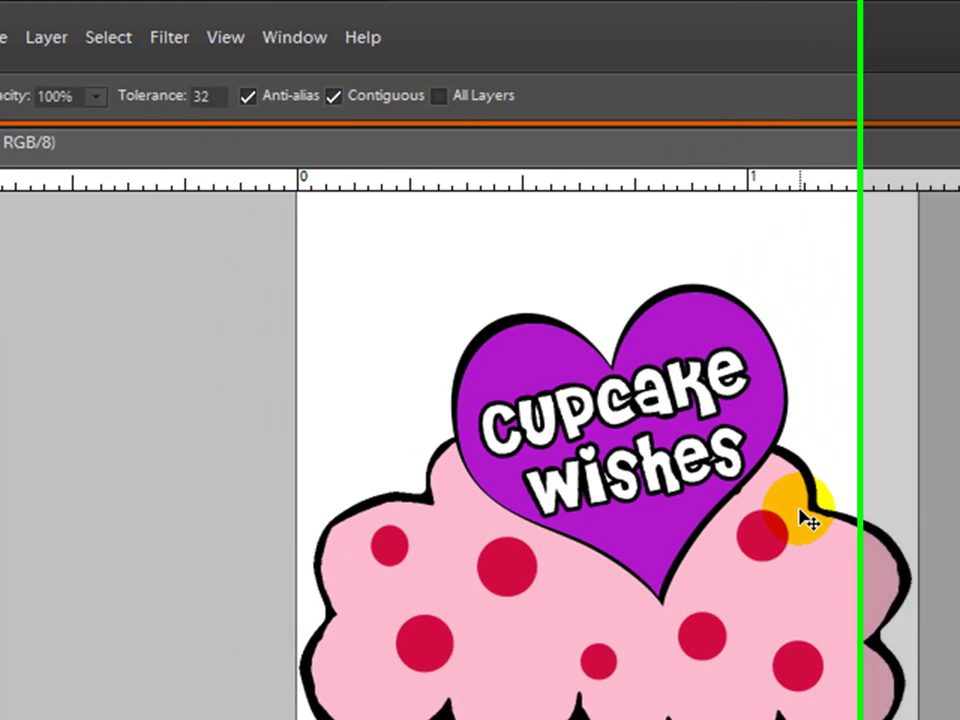
- Try to fill the small white gaps between the letters of the heart's words with purple, undoing each fill
key("ctrl+plus")
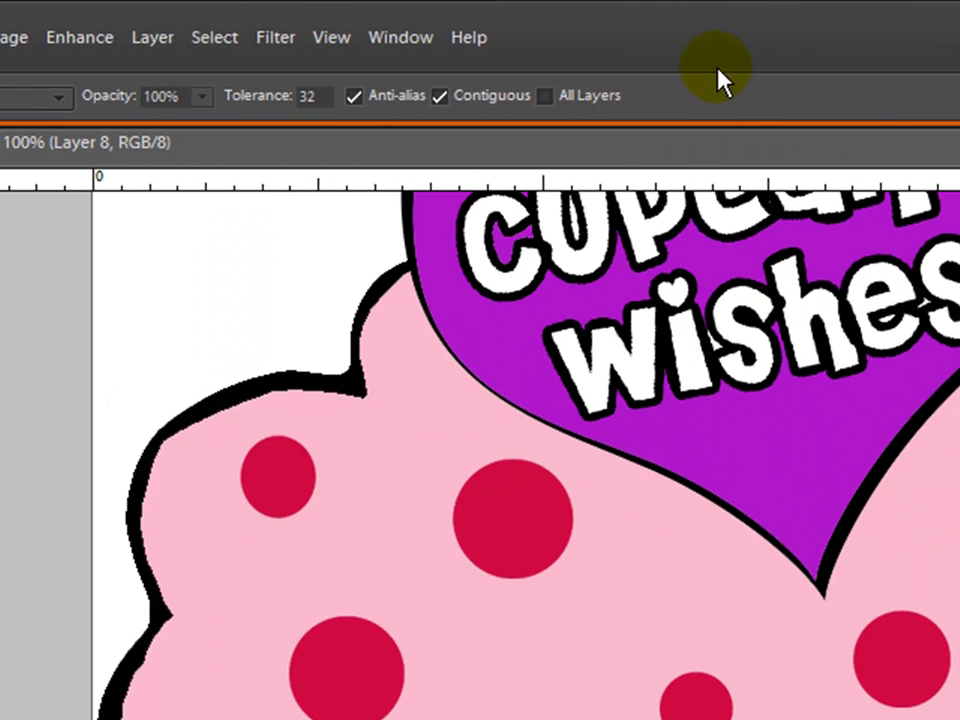
left_click(735, 489)
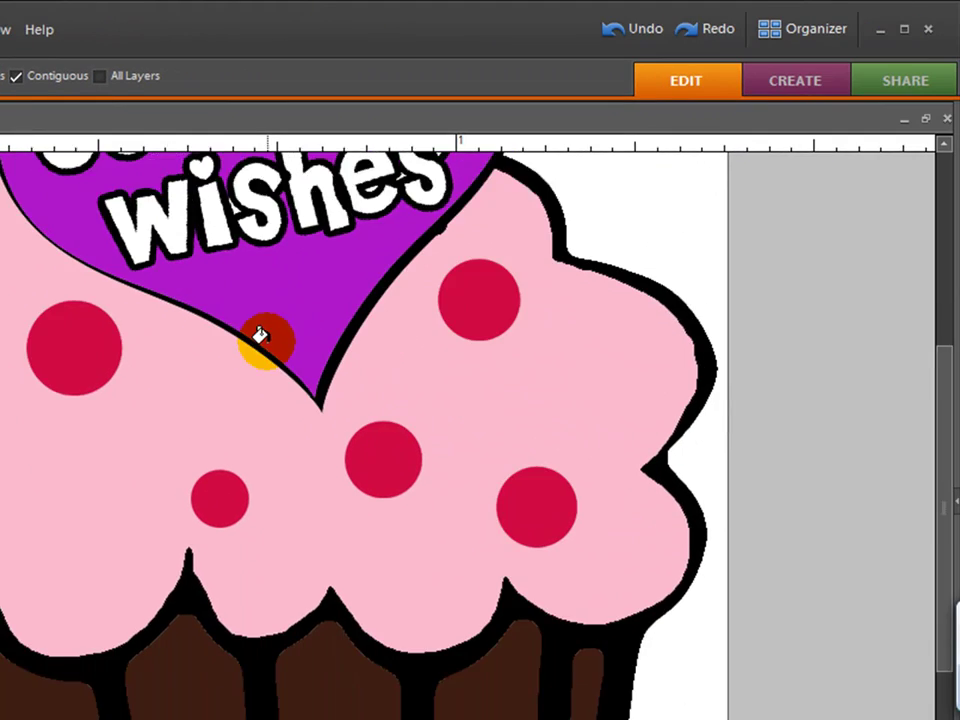
scroll(266, 330, "down", 1)
left_click_drag(941, 443, 944, 328)
left_click(122, 287)
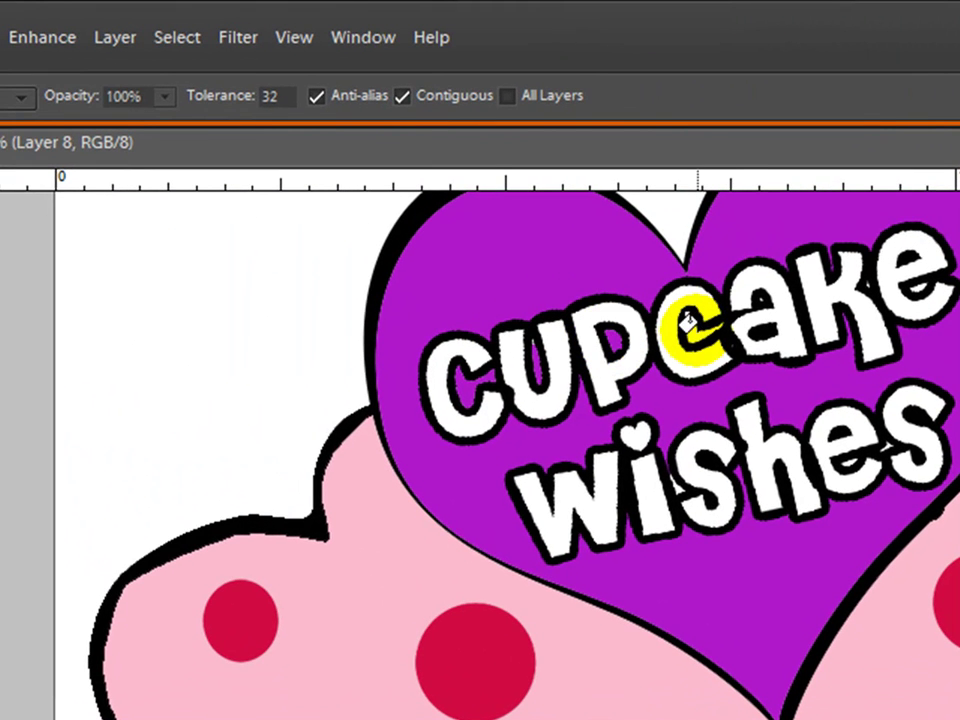
left_click(338, 270)
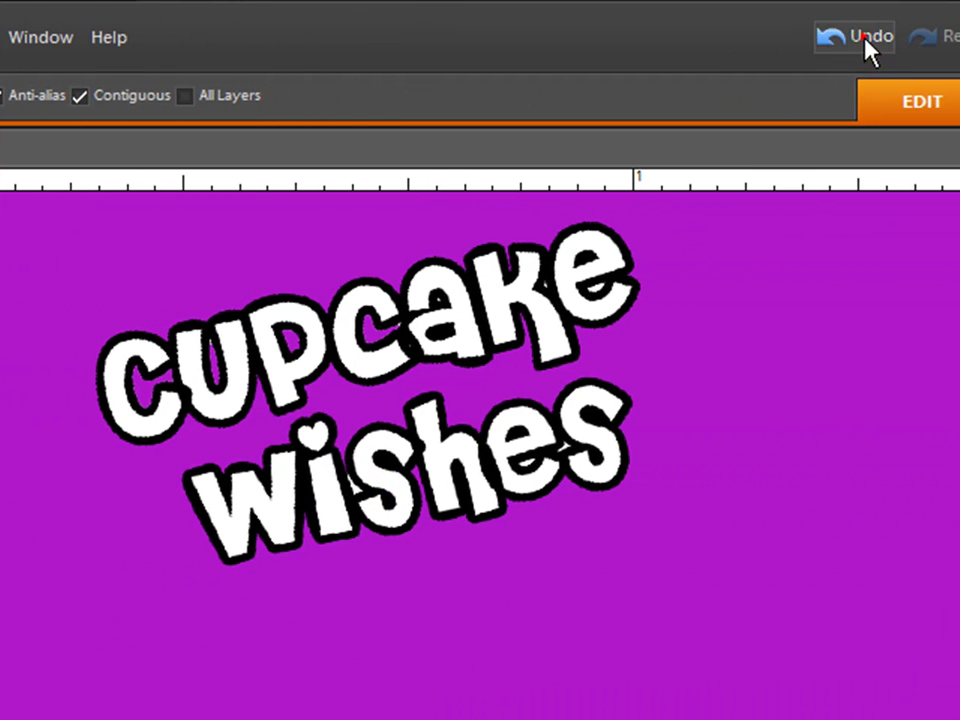
left_click(865, 38)
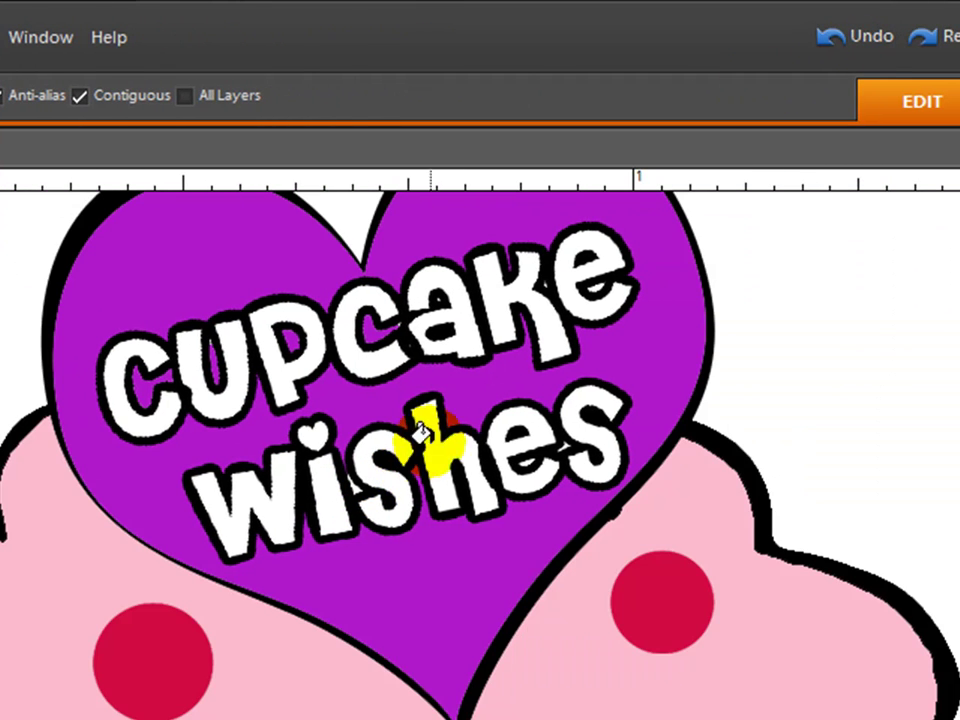
left_click(355, 485)
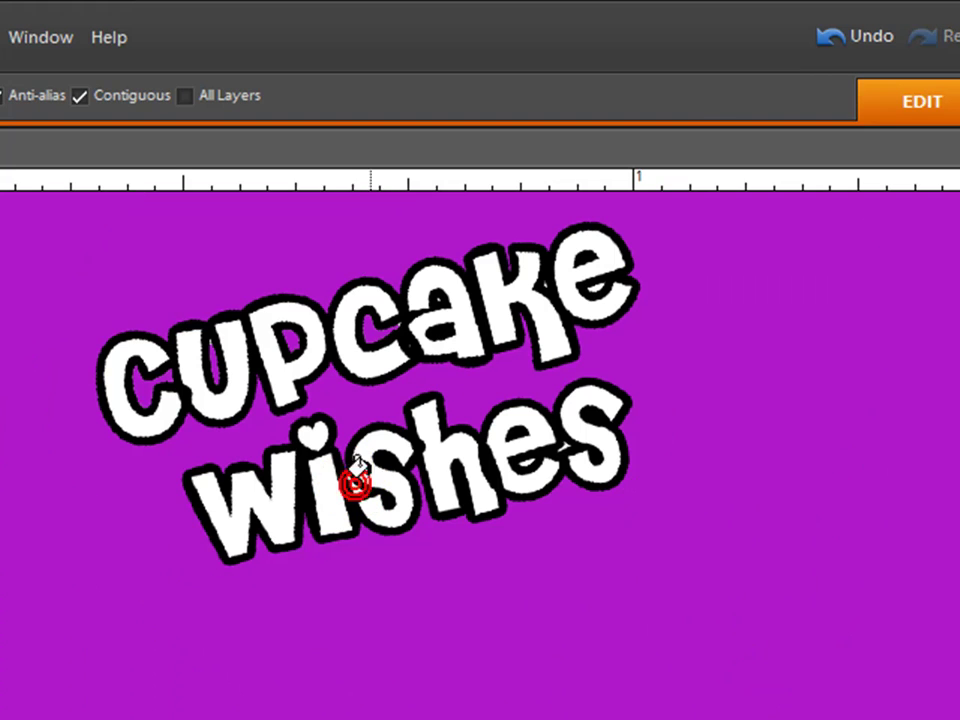
left_click(865, 36)
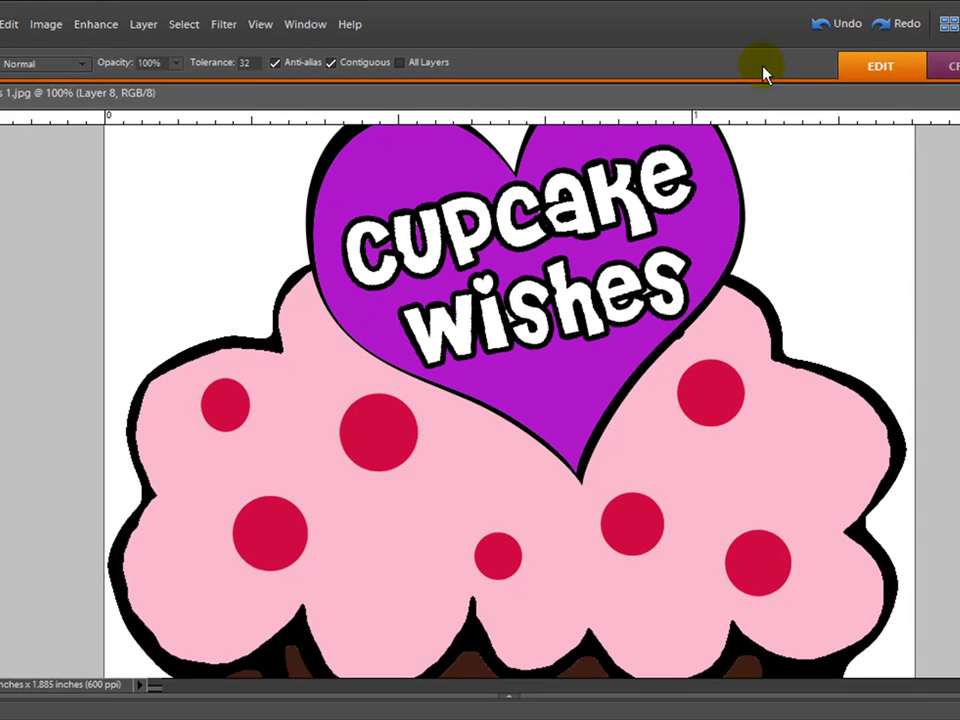
left_click(512, 242)
key("v")
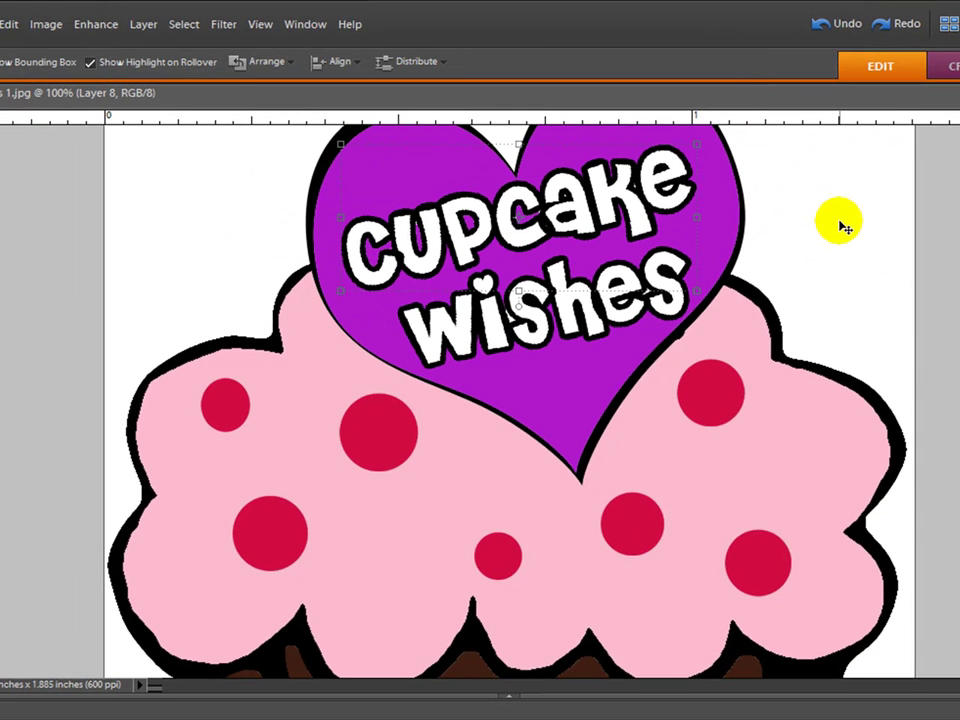
- Save a JPEG copy of the colored cupcake to the Desktop as "colored heart" at quality 12, Maximum
key("ctrl+minus")
key("ctrl+minus")
key("ctrl+minus")
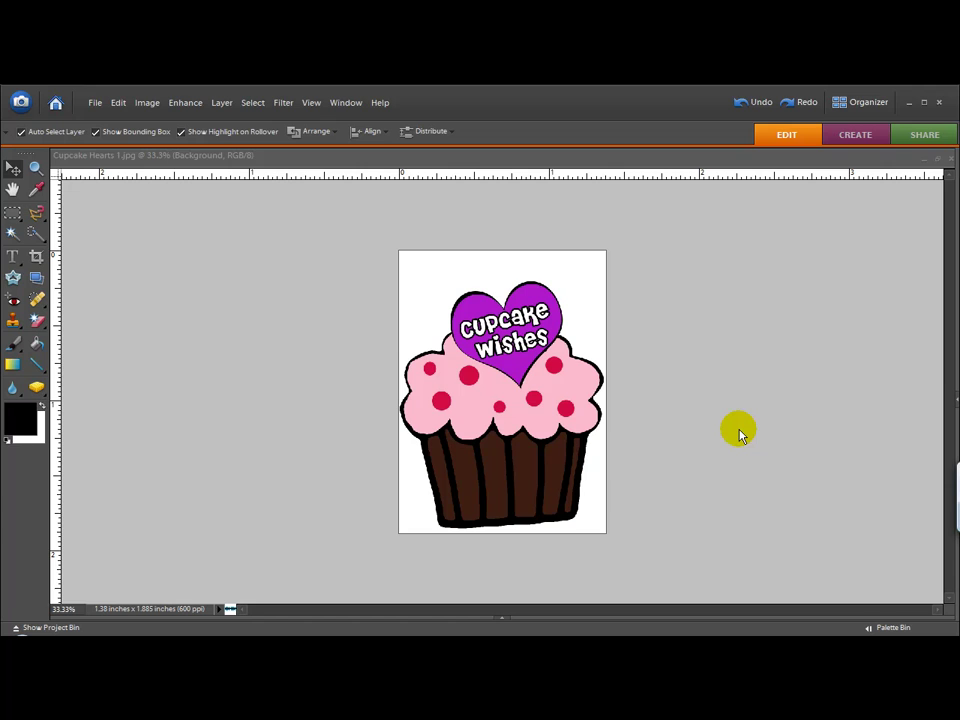
left_click(95, 103)
left_click(136, 237)
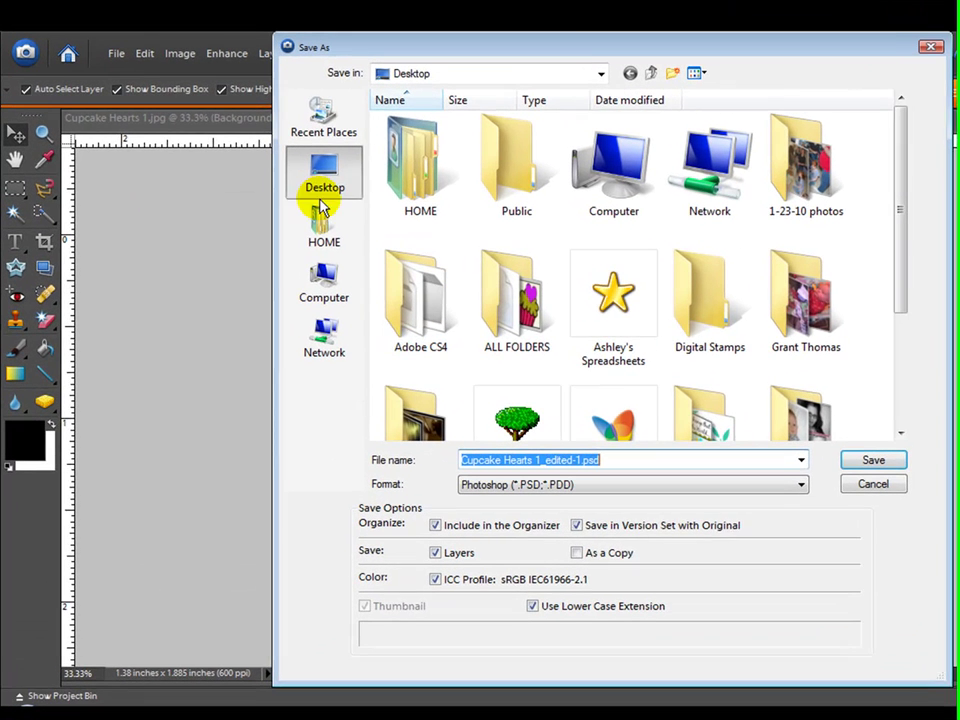
left_click(259, 218)
left_click(604, 485)
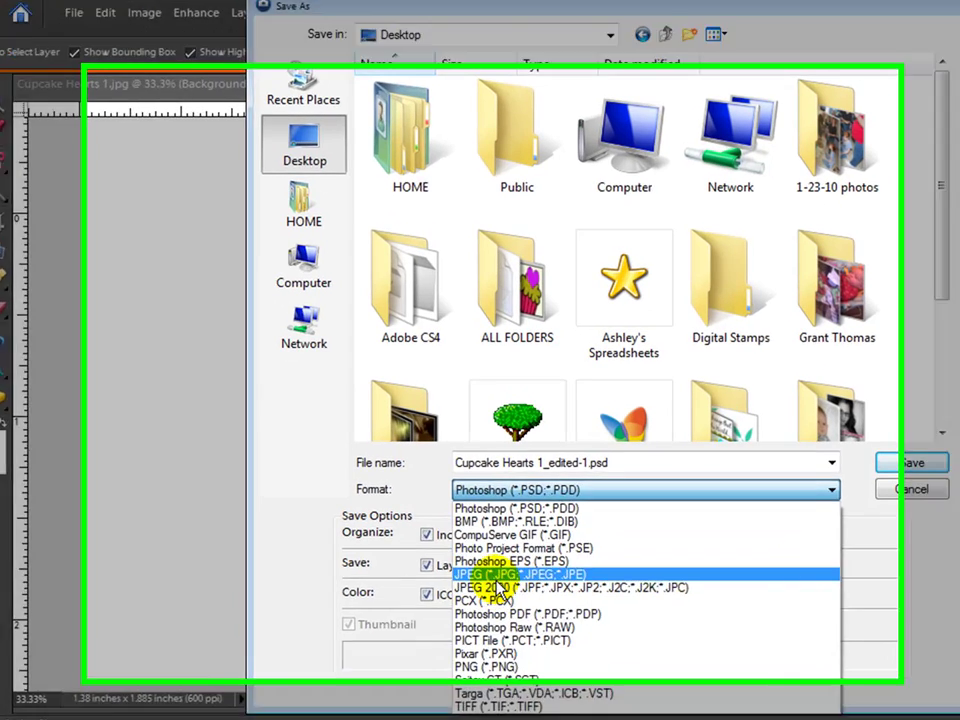
left_click(499, 578)
left_click_drag(617, 463, 412, 459)
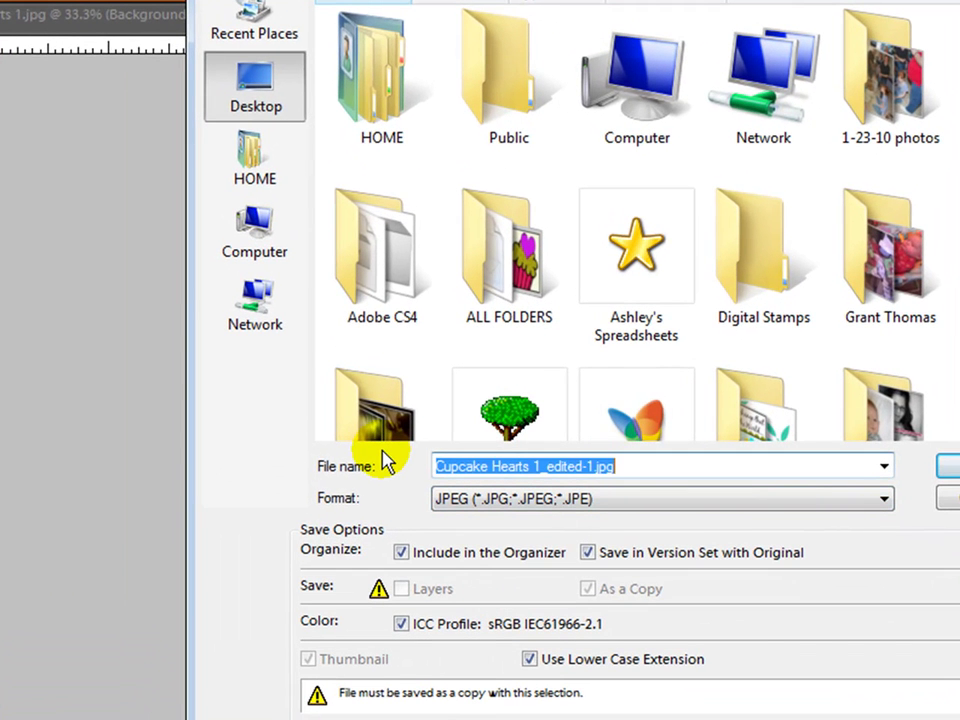
type("colored heart")
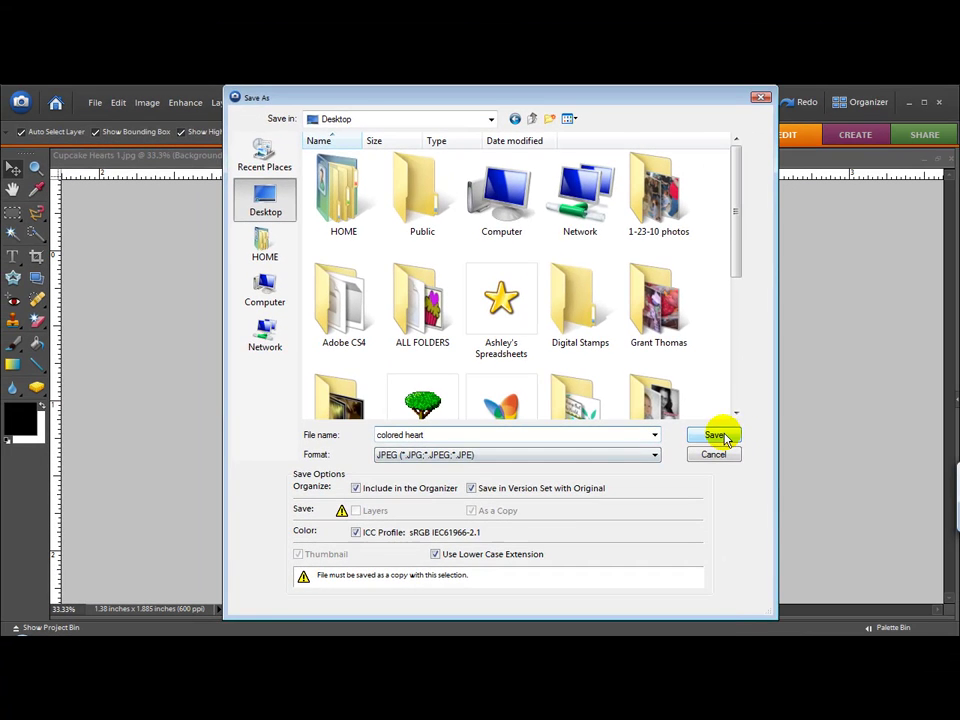
left_click(948, 466)
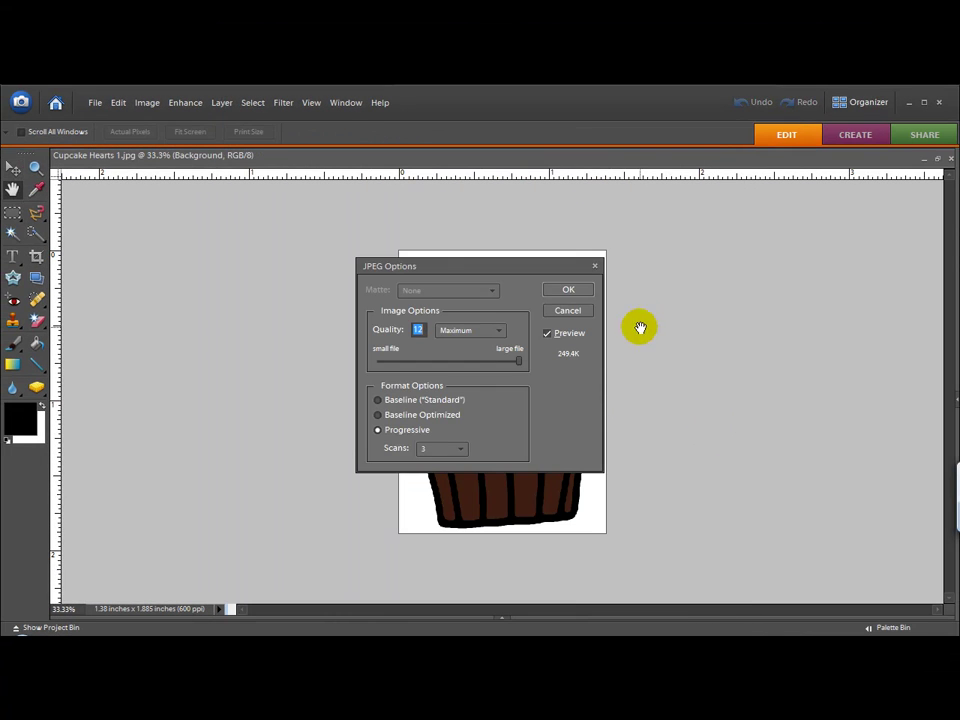
left_click(564, 290)
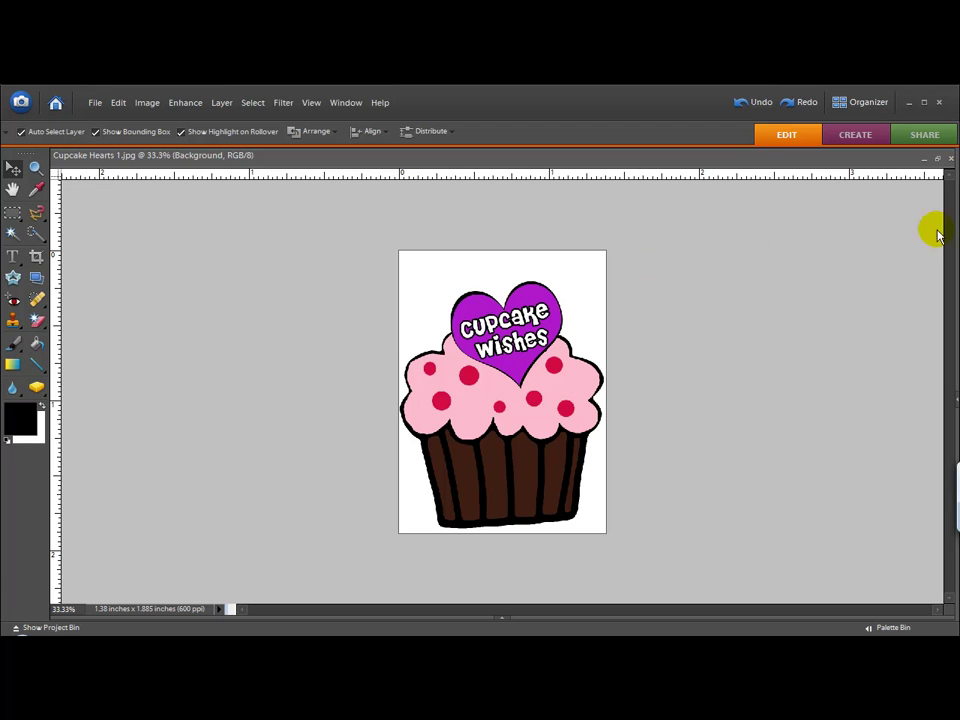
- Close Cupcake Hearts 1.jpg without saving its changes and close the remaining open stamp images
left_click(950, 160)
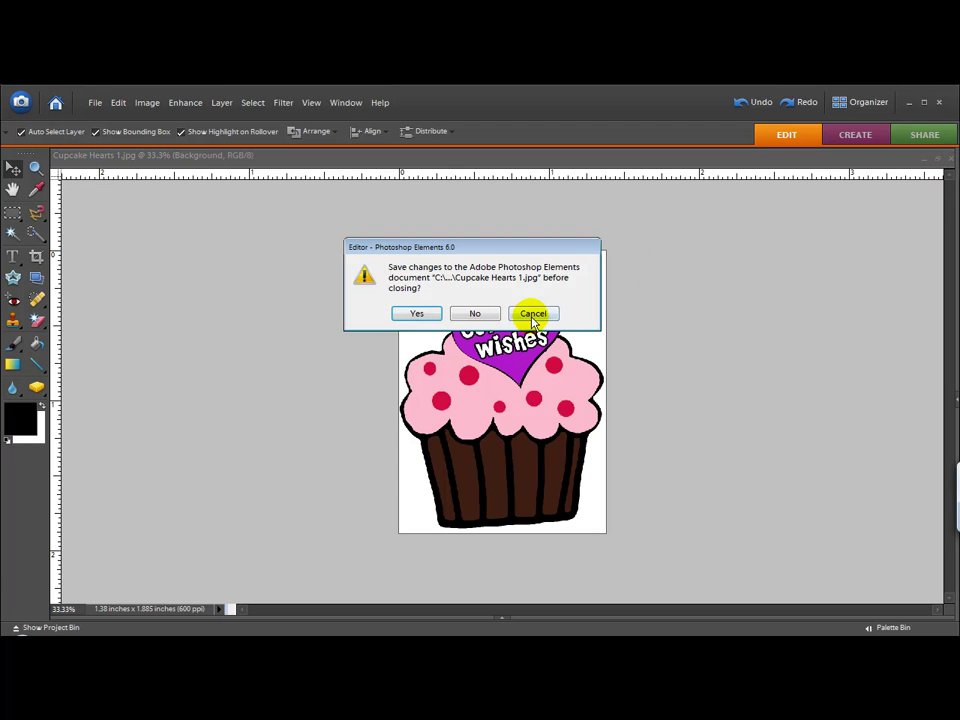
left_click(468, 314)
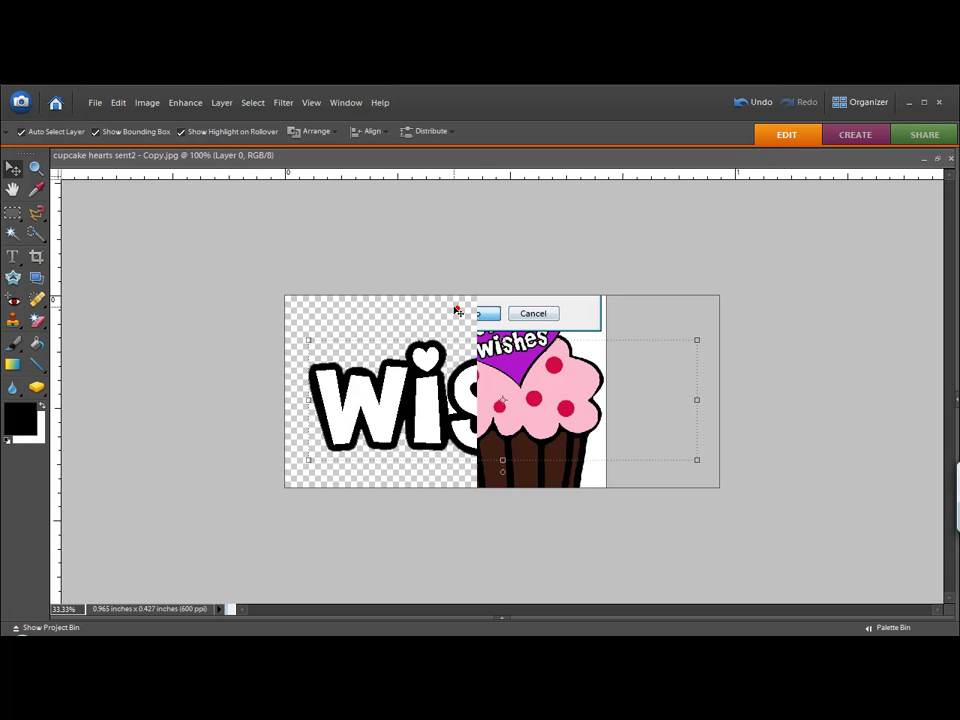
left_click(921, 159)
left_click(919, 162)
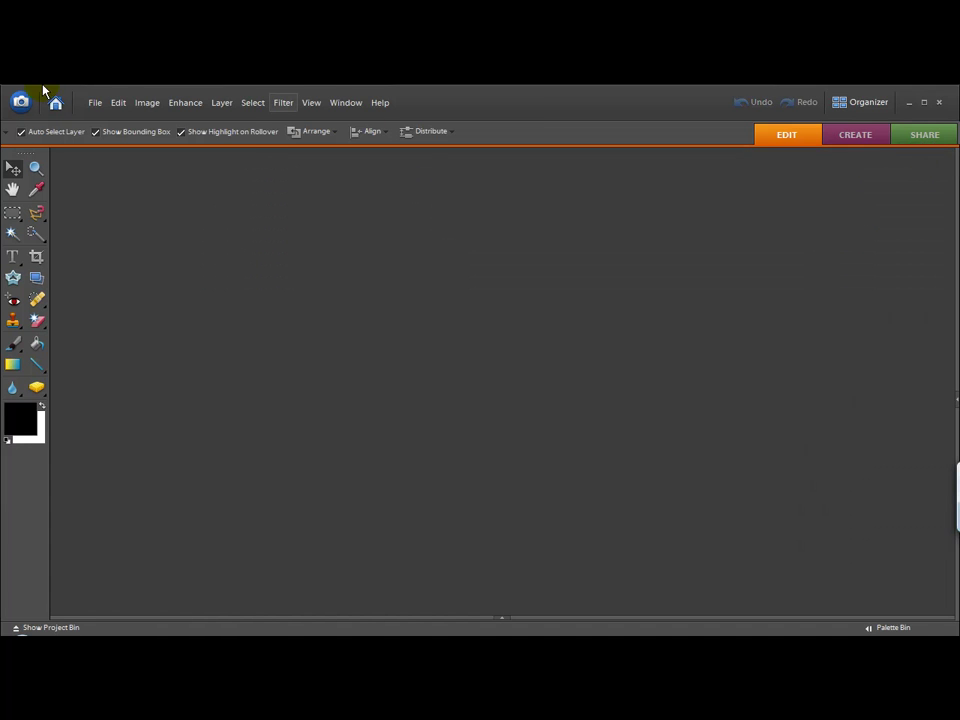
- Open the "colored heart" image from the Desktop
left_click(95, 102)
left_click(120, 133)
scroll(736, 383, "down", 3)
scroll(713, 360, "down", 5)
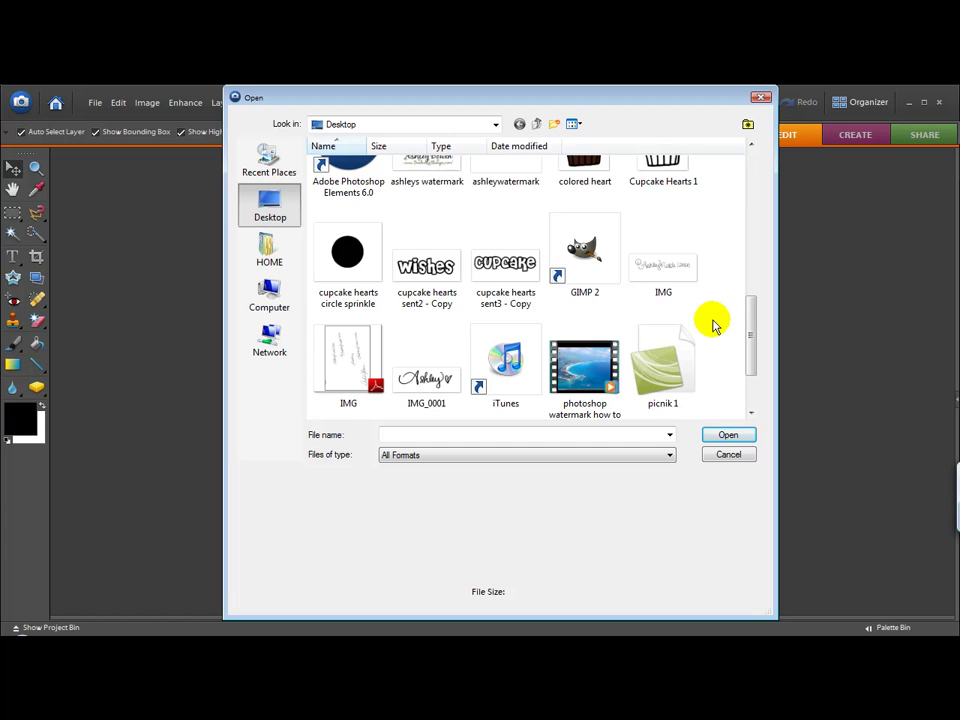
scroll(713, 322, "up", 3)
left_click(585, 305)
left_click(743, 432)
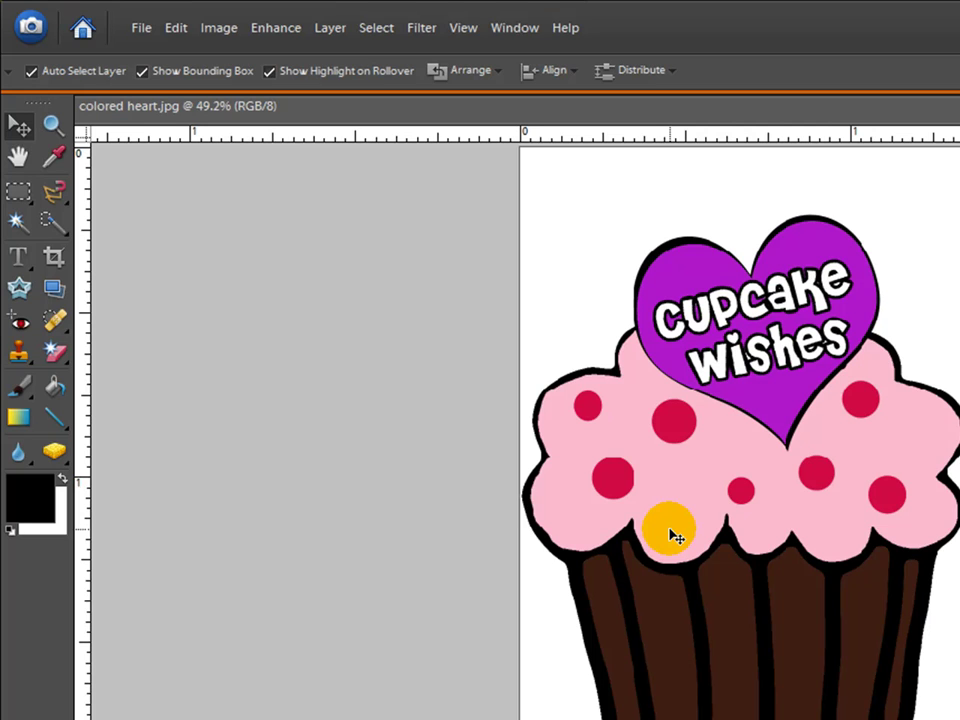
- Create a blank white RGB document 8.5 inches wide and 11 inches high at 600 pixels/inch
left_click(148, 26)
mouse_move(146, 56)
left_click(424, 56)
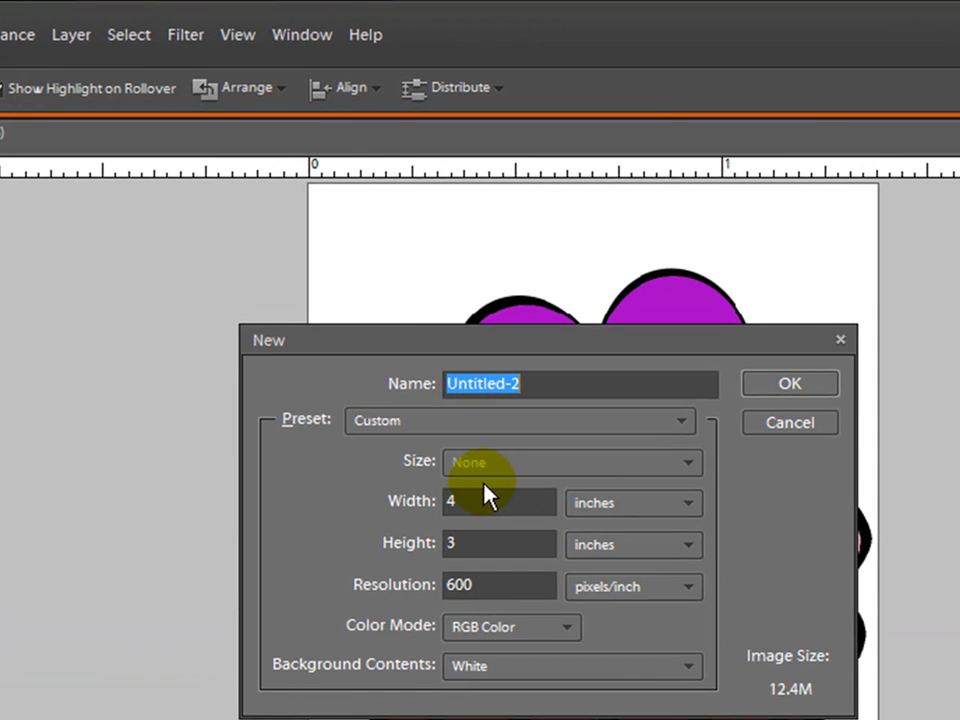
double_click(652, 402)
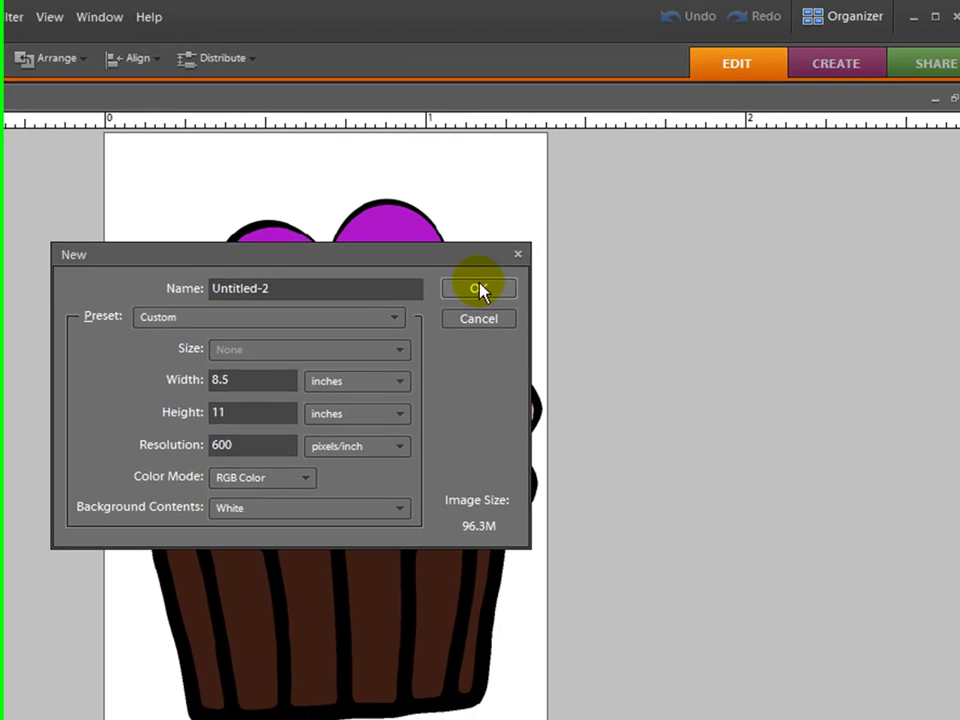
left_click(763, 227)
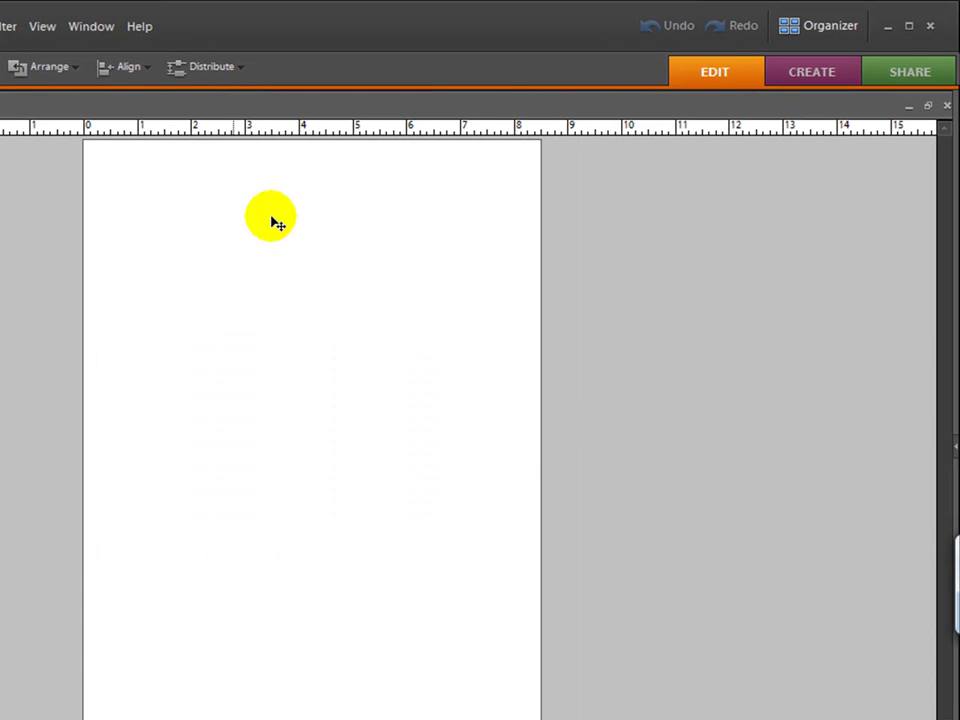
- Arrange the two documents side by side and erase the white background around the colored cupcake with the Magic Eraser
left_click(928, 106)
left_click_drag(354, 189, 689, 175)
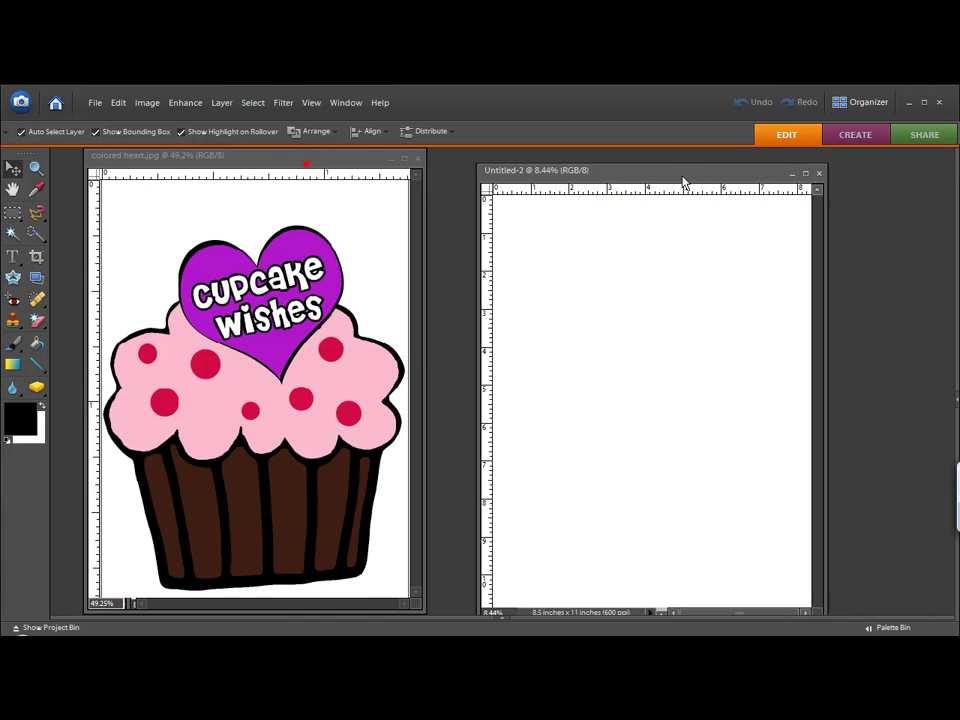
left_click(336, 238)
left_click(35, 320)
left_click(121, 214)
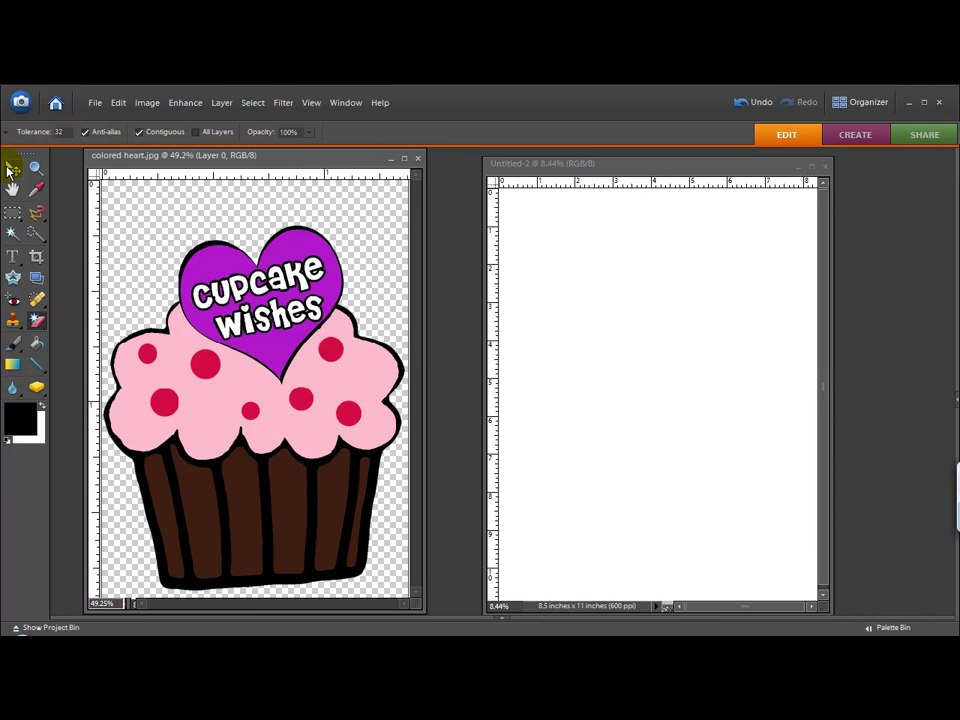
- Copy the cupcake onto the blank page three times and arrange the copies in a column along the page's left side
left_click(12, 168)
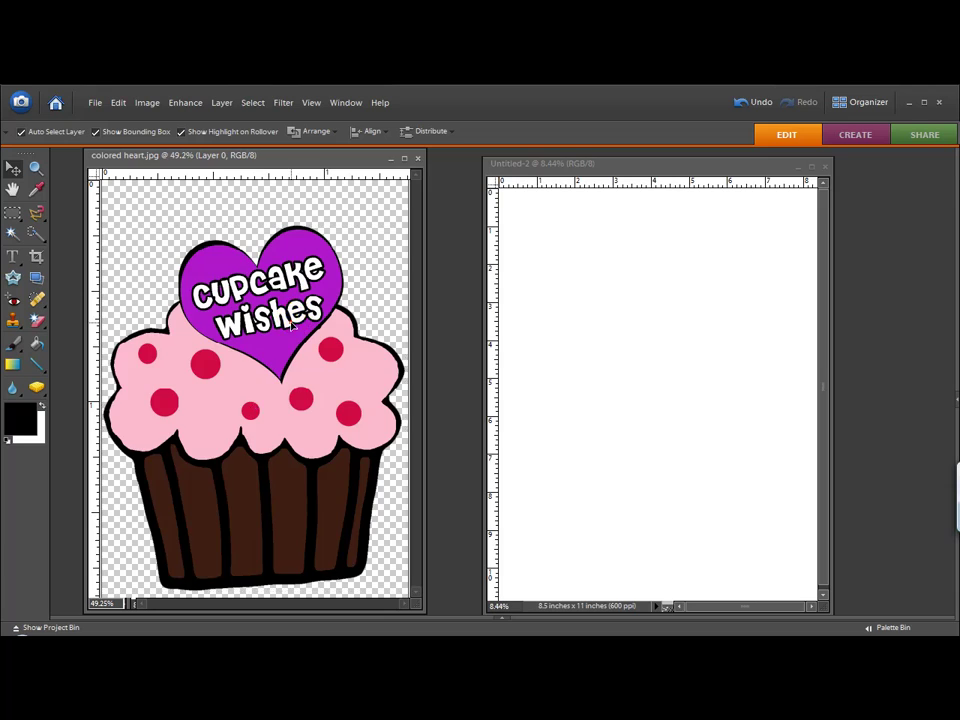
left_click_drag(292, 325, 640, 275)
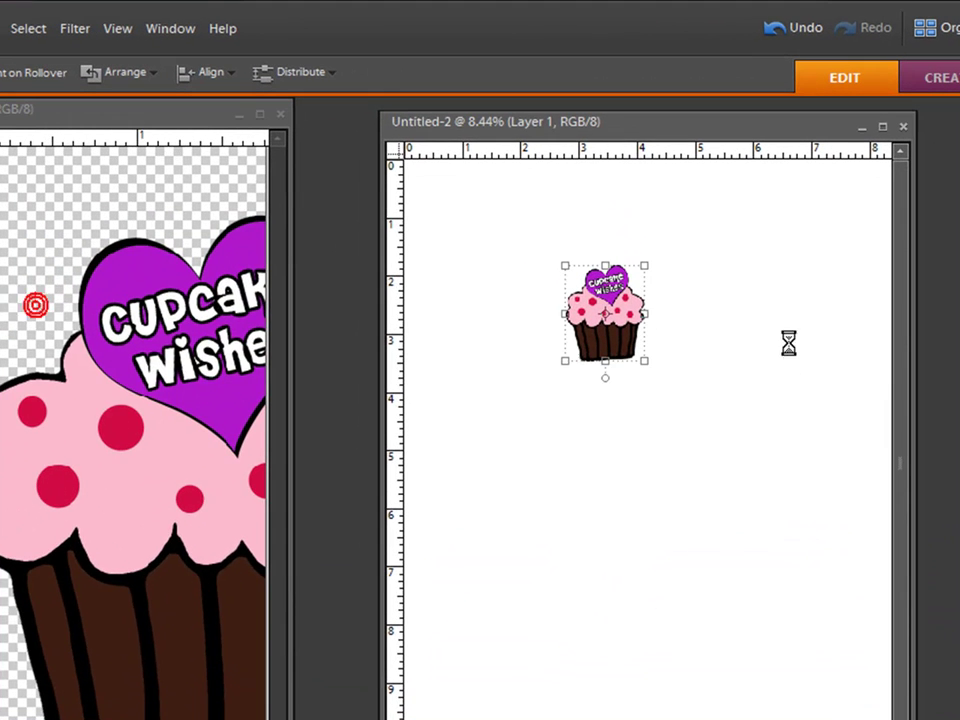
left_click_drag(117, 321, 727, 397)
left_click(882, 126)
left_click_drag(336, 320, 262, 262)
left_click_drag(476, 437, 260, 432)
left_click_drag(560, 388, 338, 600)
- Enlarge the middle cupcake to about 3.6 inches wide and apply the transformation
left_click(244, 426)
left_click_drag(284, 448, 290, 457)
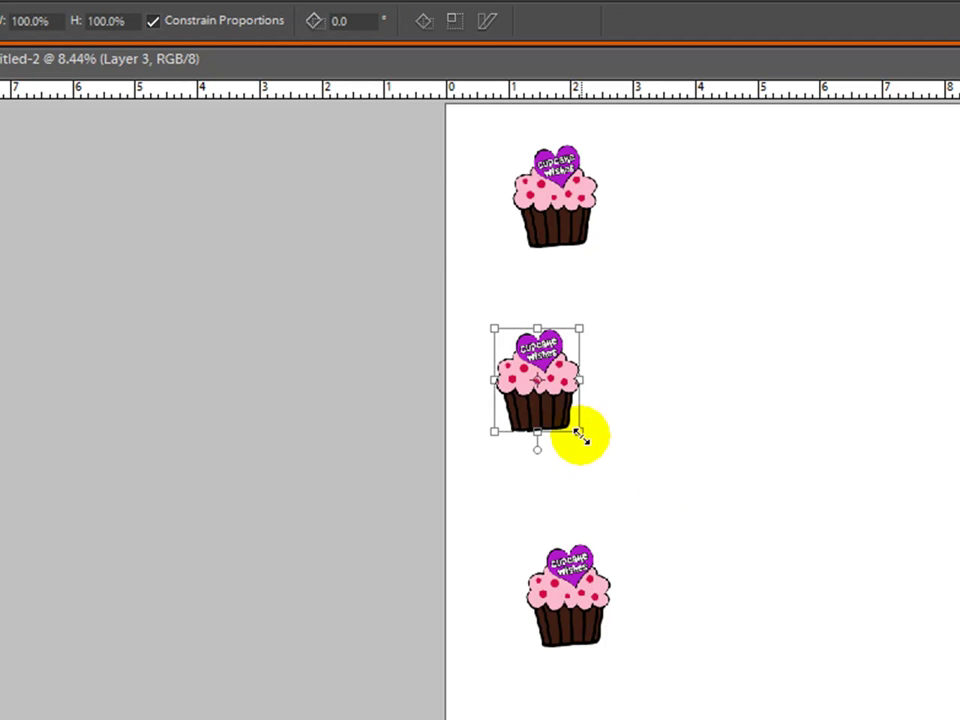
left_click_drag(581, 435, 564, 396)
left_click_drag(657, 503, 700, 563)
left_click(643, 580)
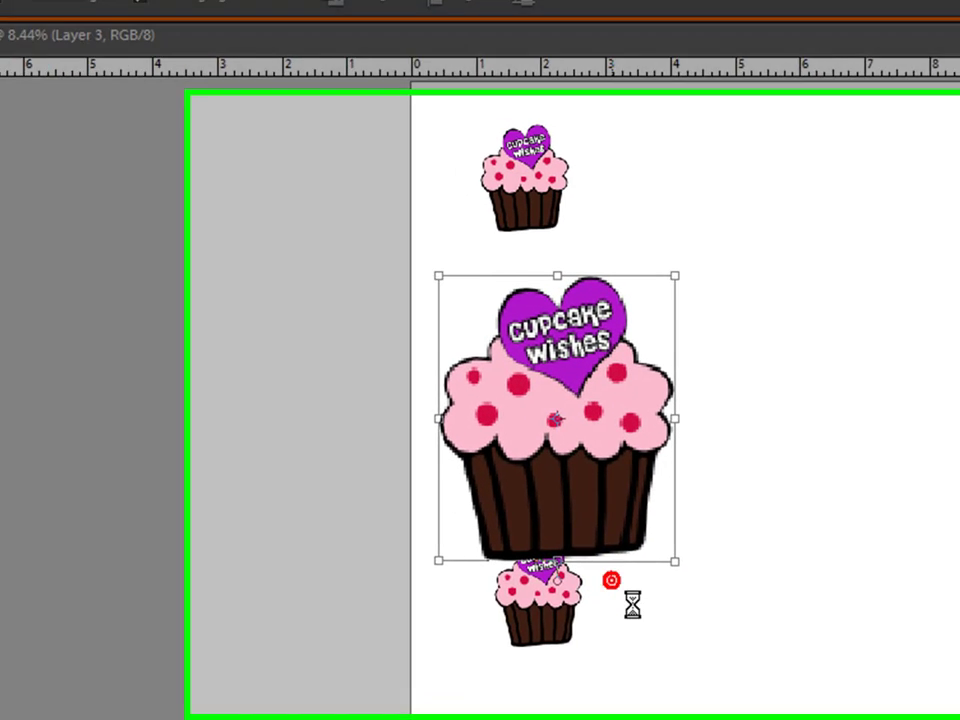
- Move the lowest cupcake to the page's upper-right corner and enlarge it to about 2.3 inches wide
left_click_drag(525, 630, 824, 200)
left_click_drag(762, 175, 798, 167)
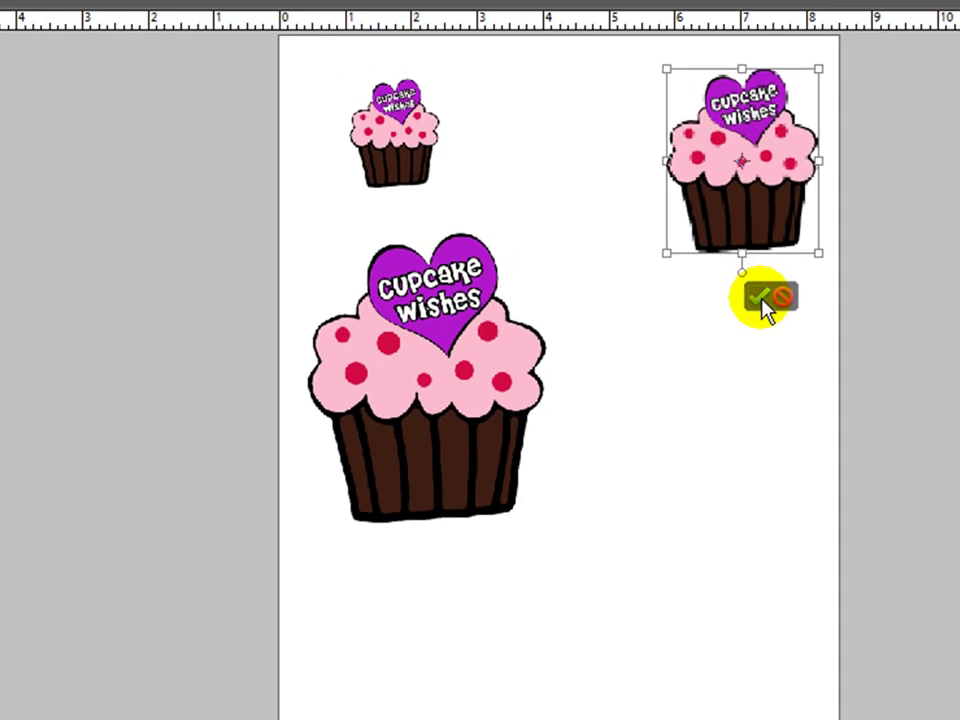
left_click(761, 298)
- Enlarge the page's upper-left cupcake to 142% and move the largest cupcake lower on the page
left_click_drag(404, 157, 385, 144)
left_click_drag(422, 179, 473, 211)
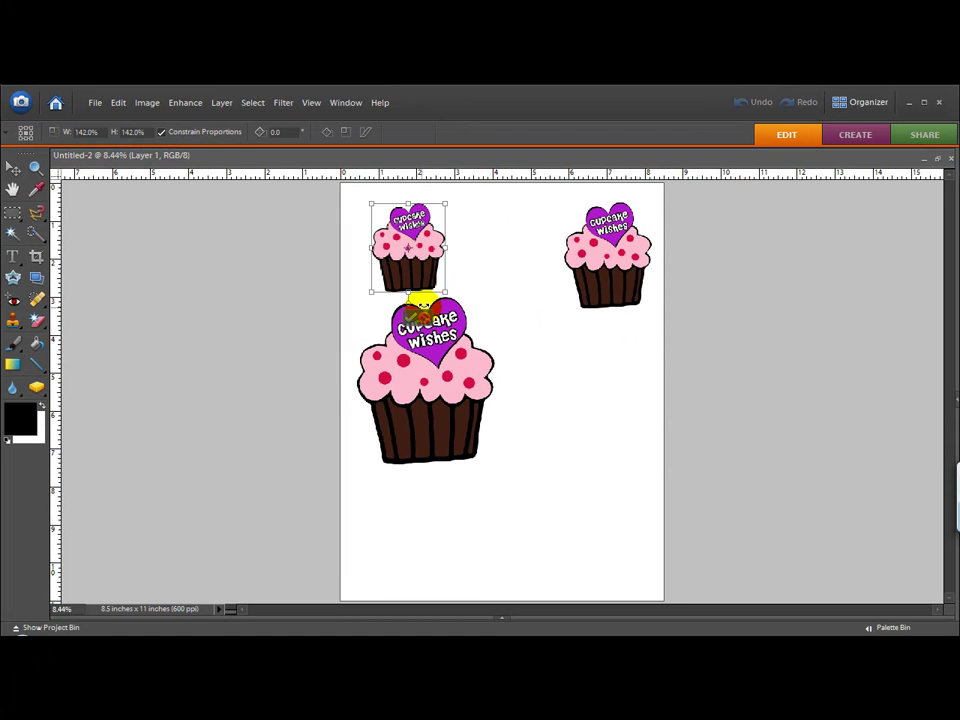
left_click(410, 316)
left_click(512, 289)
left_click(509, 401)
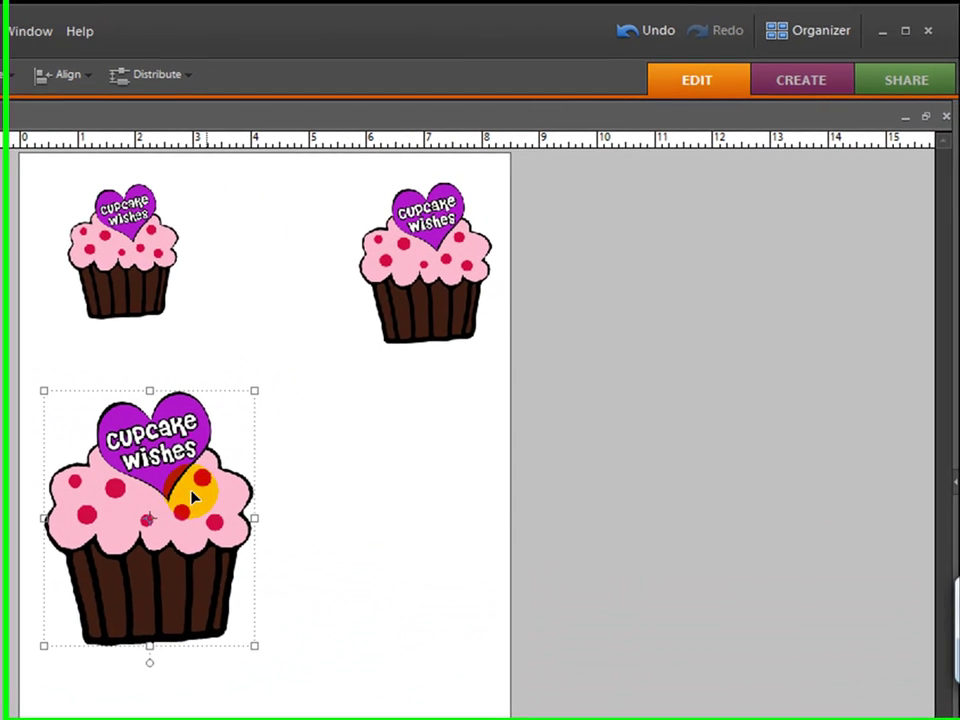
left_click(351, 476)
left_click(927, 118)
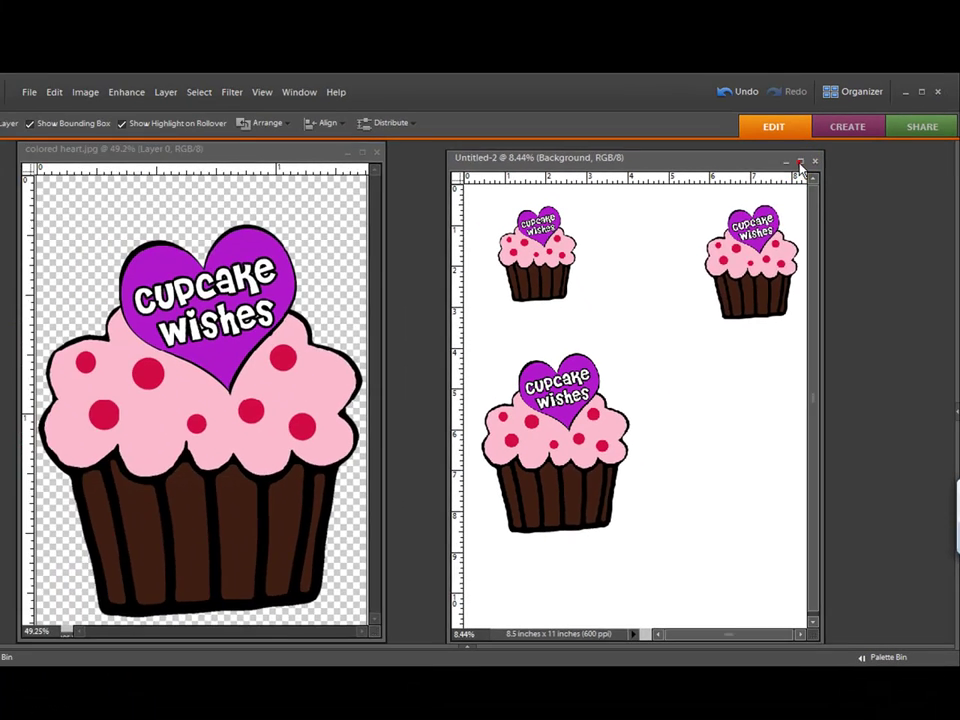
left_click(732, 127)
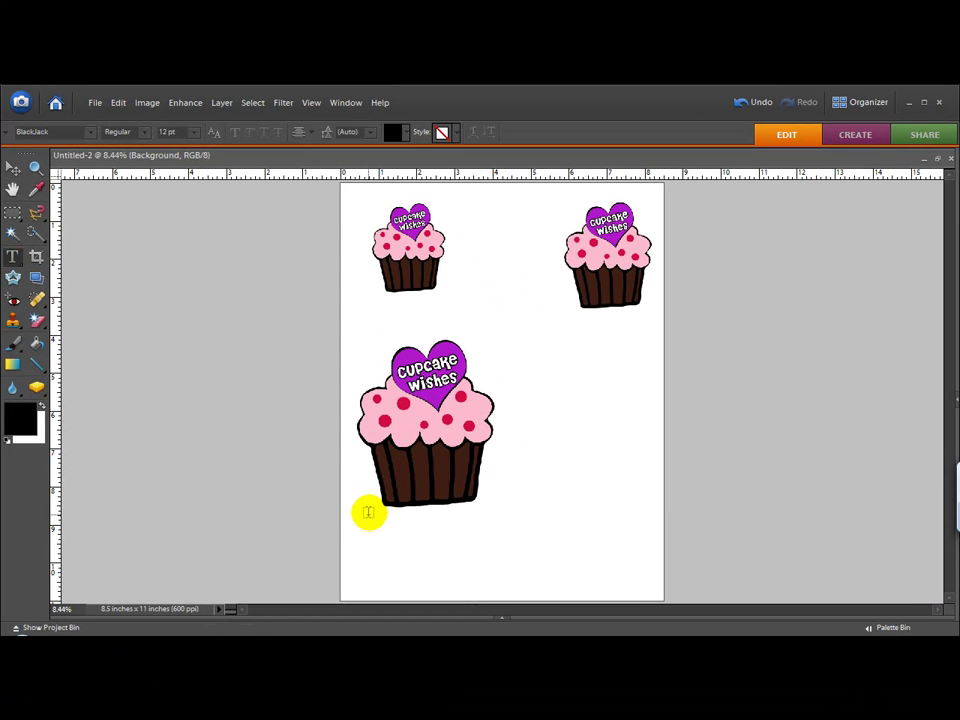
- Add a text box below the largest cupcake reading "Happy Birthday" in BlackJack Regular at 14 pt
left_click_drag(361, 507, 509, 544)
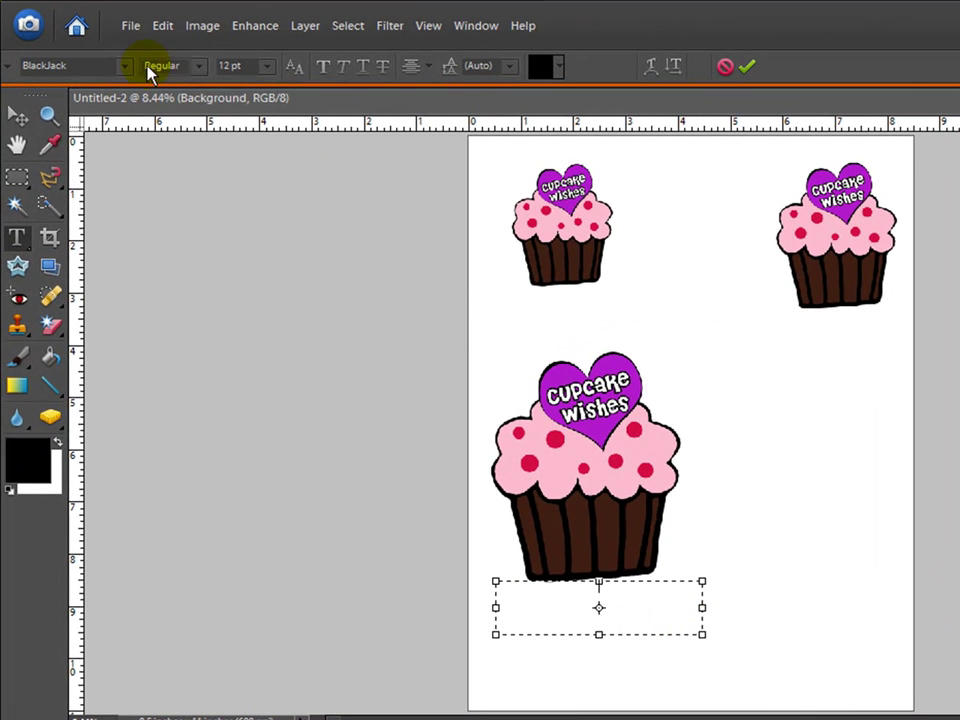
left_click(123, 70)
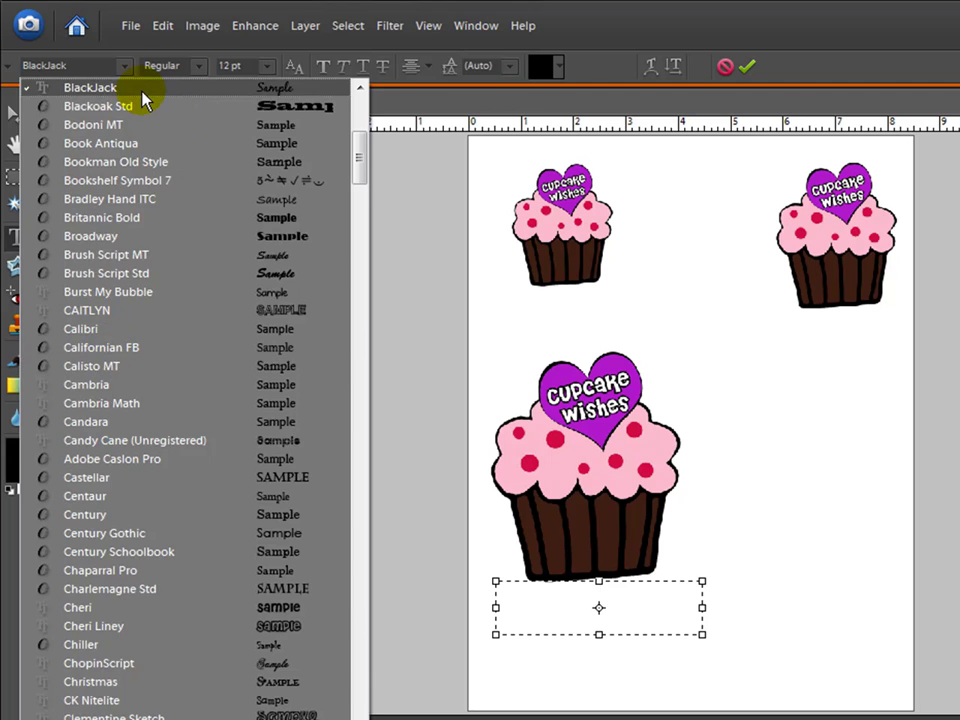
left_click(141, 89)
left_click(265, 66)
left_click(262, 226)
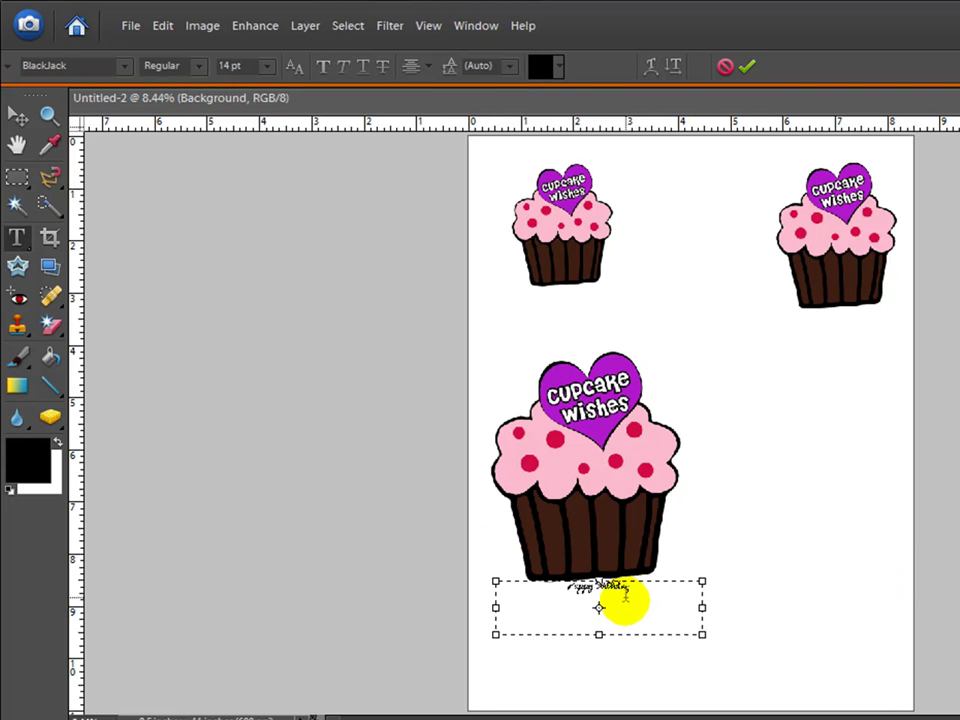
- Set the "Happy Birthday" text size to 30 pt and then 36 pt, and commit the text
triple_click(632, 585)
left_click(265, 66)
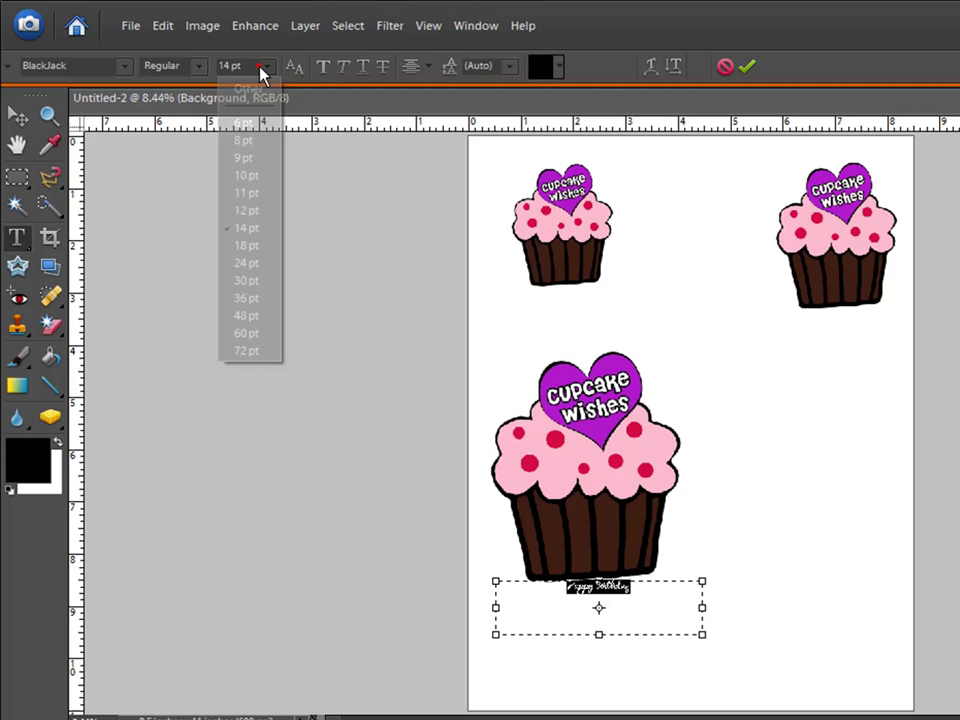
left_click(259, 281)
left_click(262, 66)
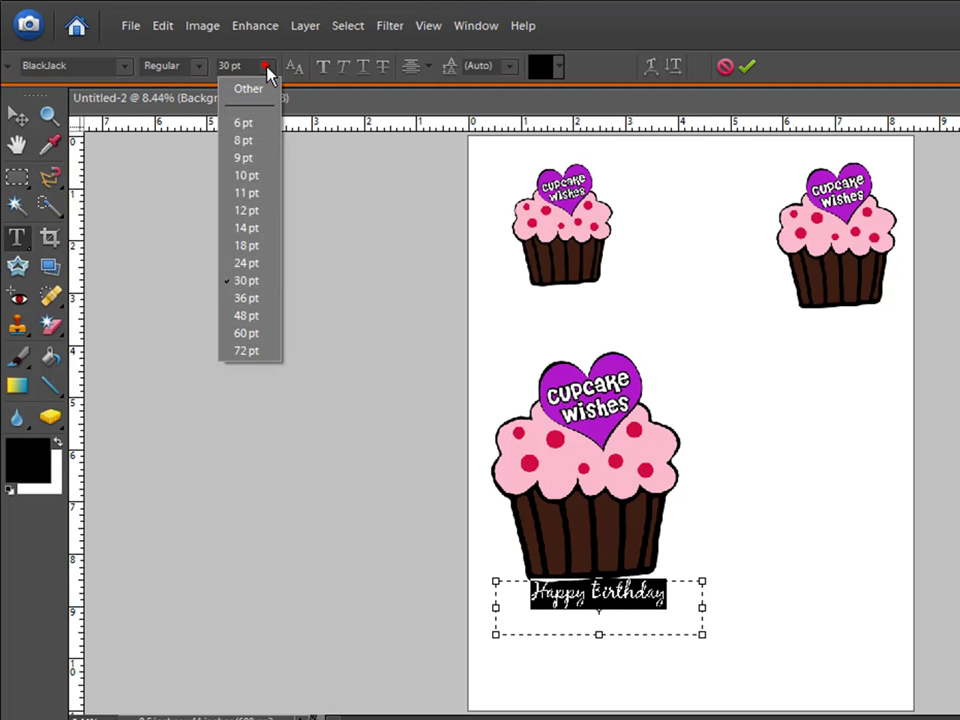
left_click(246, 298)
left_click(387, 481)
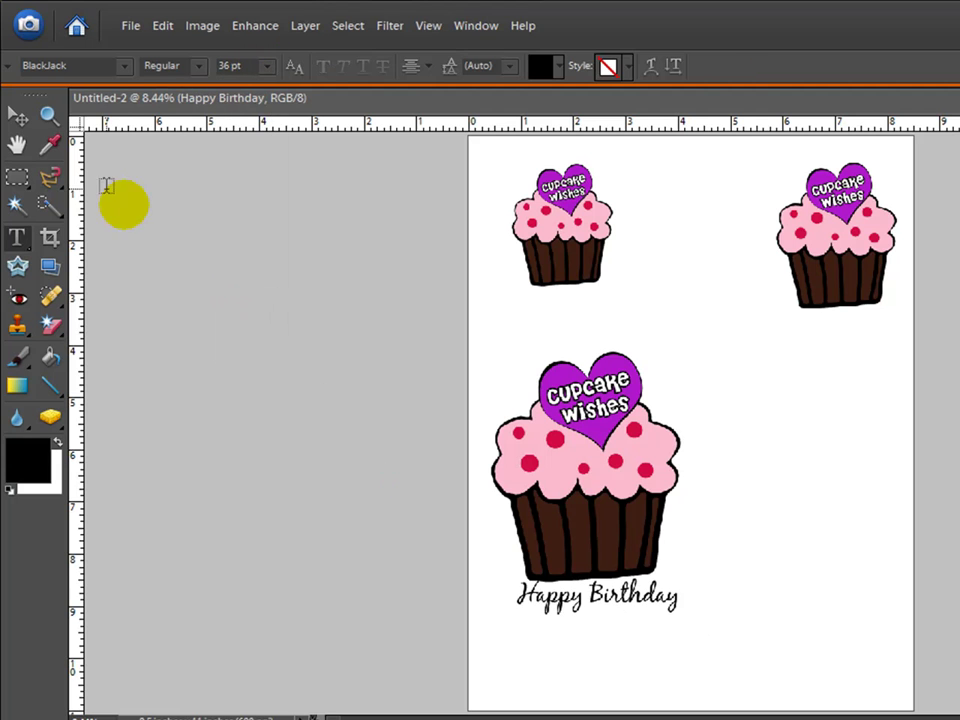
- Move the "Happy Birthday" text slightly lower beneath the largest cupcake and deselect it
left_click(17, 113)
left_click_drag(582, 600, 579, 609)
left_click(850, 497)
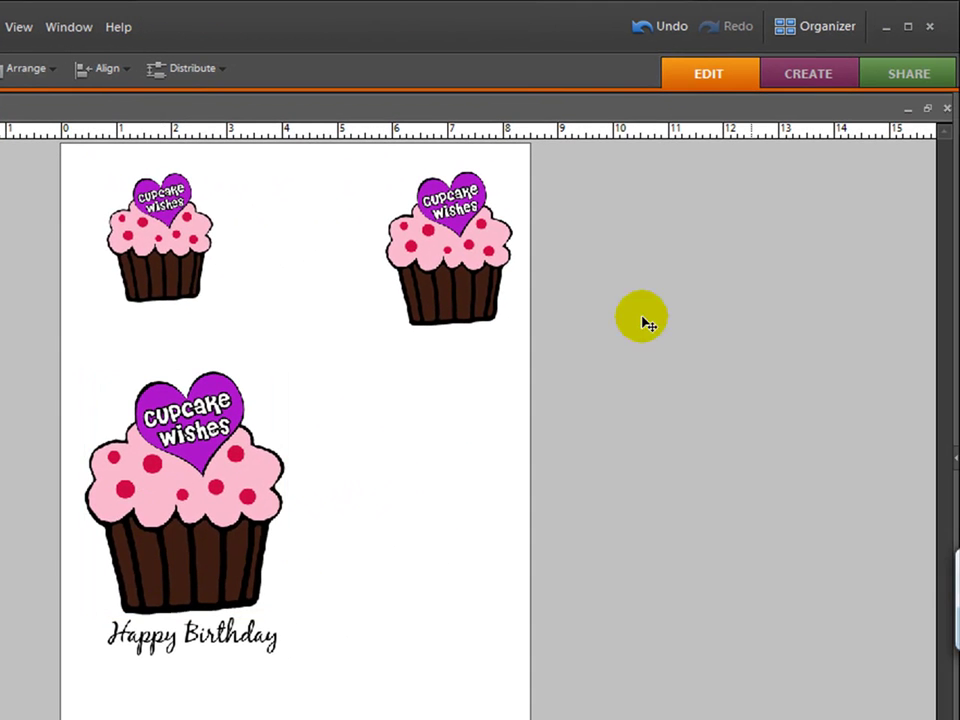
- Undo the background erasing in the colored heart image, close the letter-size page, and maximize the colored heart image
left_click(927, 107)
left_click_drag(510, 130, 572, 113)
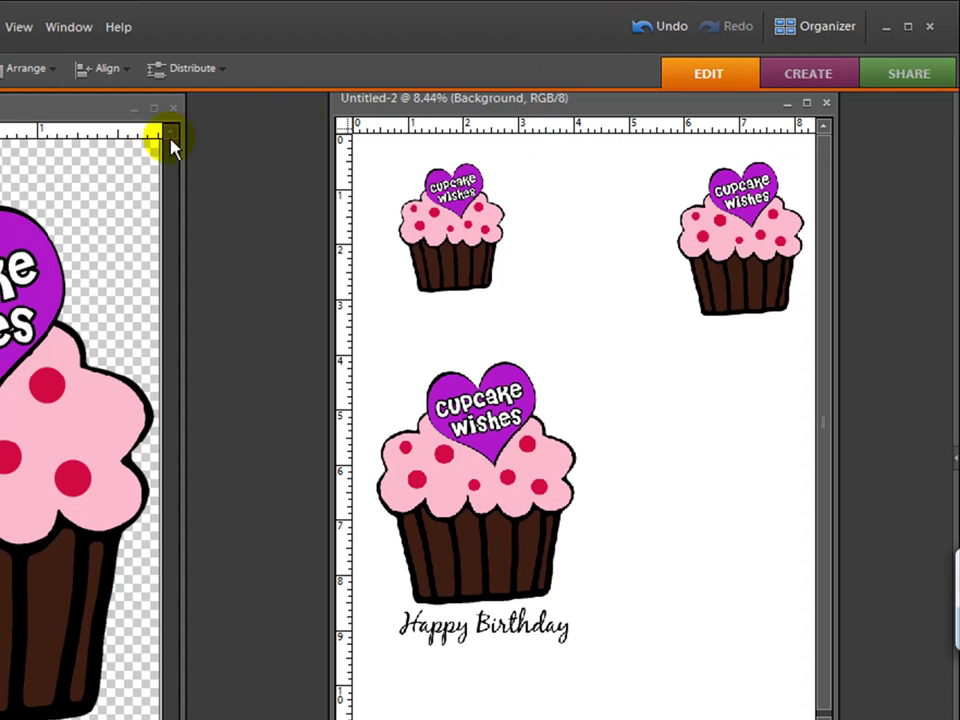
left_click(70, 175)
left_click(671, 33)
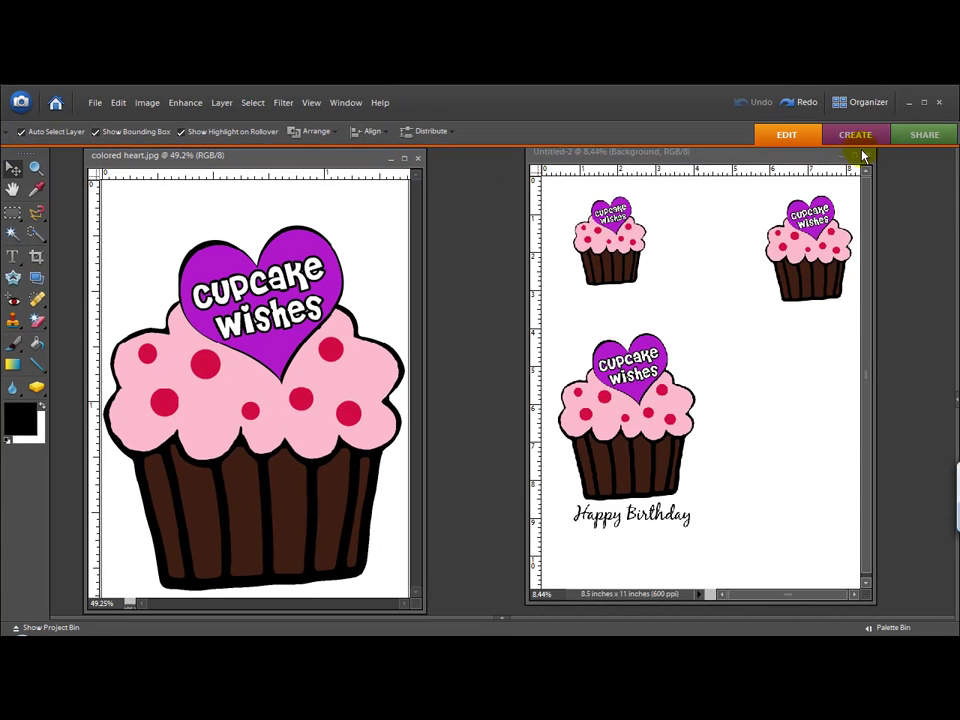
left_click(858, 157)
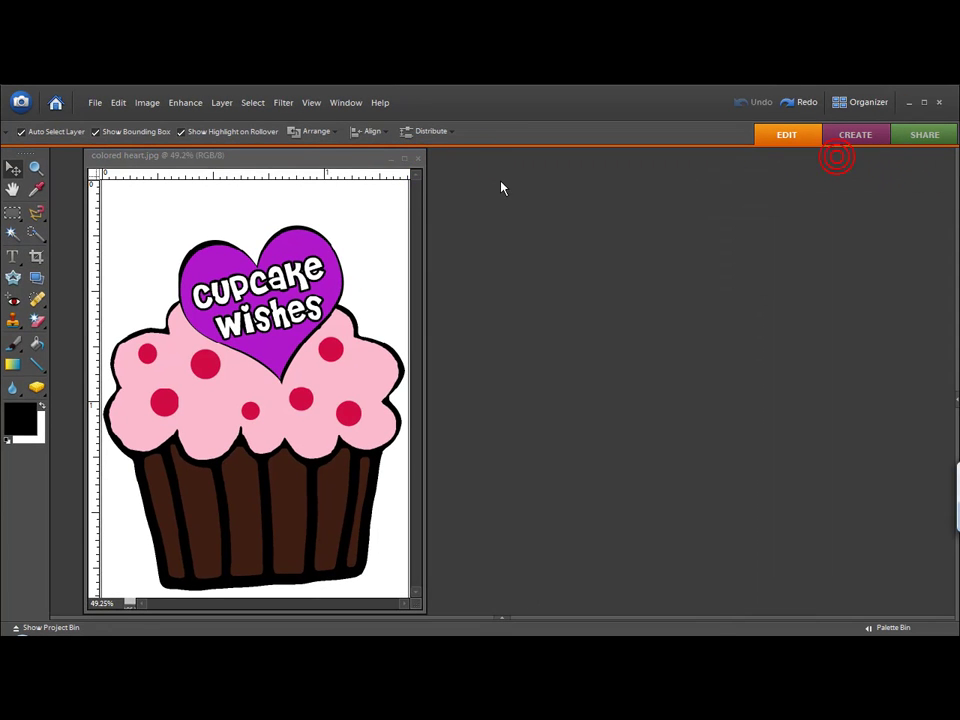
left_click(403, 156)
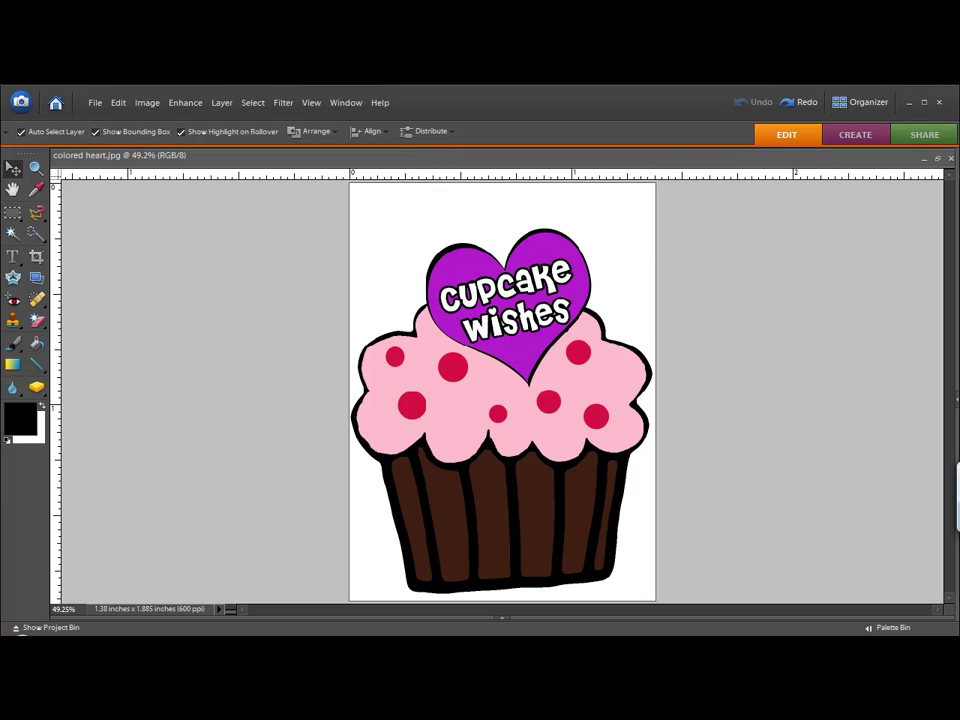